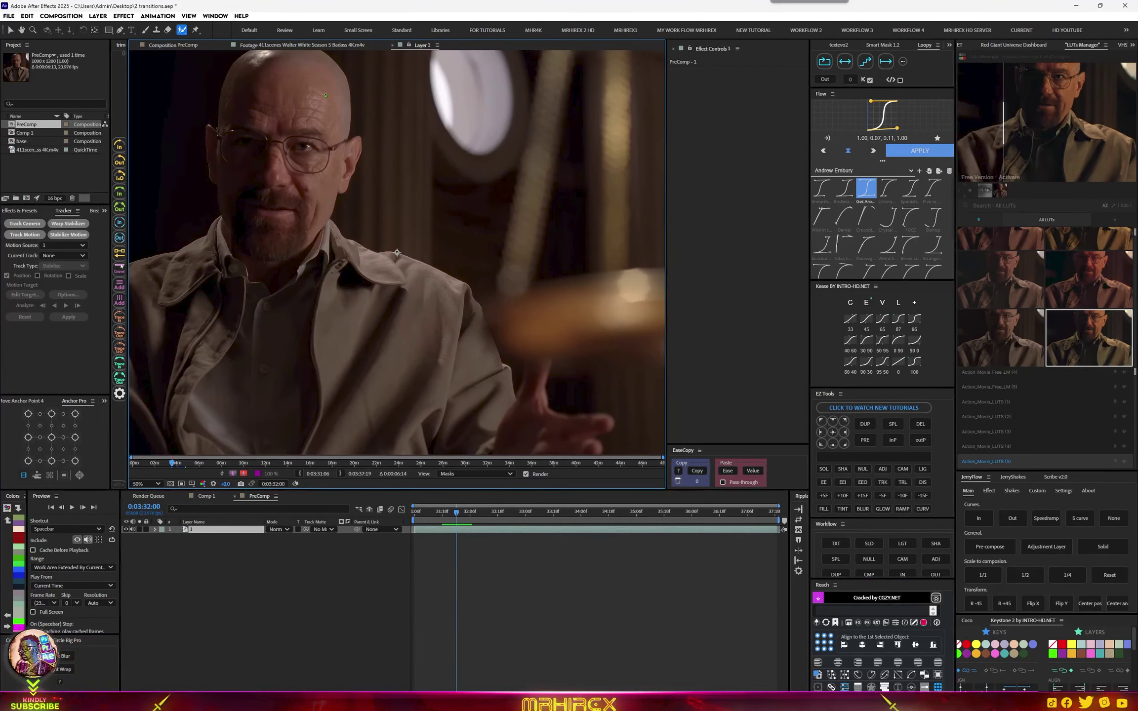
Isolate the man from the background with Roto Brush strokes over his head, jacket and both hands.
mouse_move(305, 124)
mouse_down()
mouse_move(428, 254)
mouse_move(457, 256)
mouse_up()
mouse_move(484, 152)
mouse_down()
mouse_move(413, 173)
mouse_move(421, 283)
mouse_up()
scroll(421, 283, down, 2)
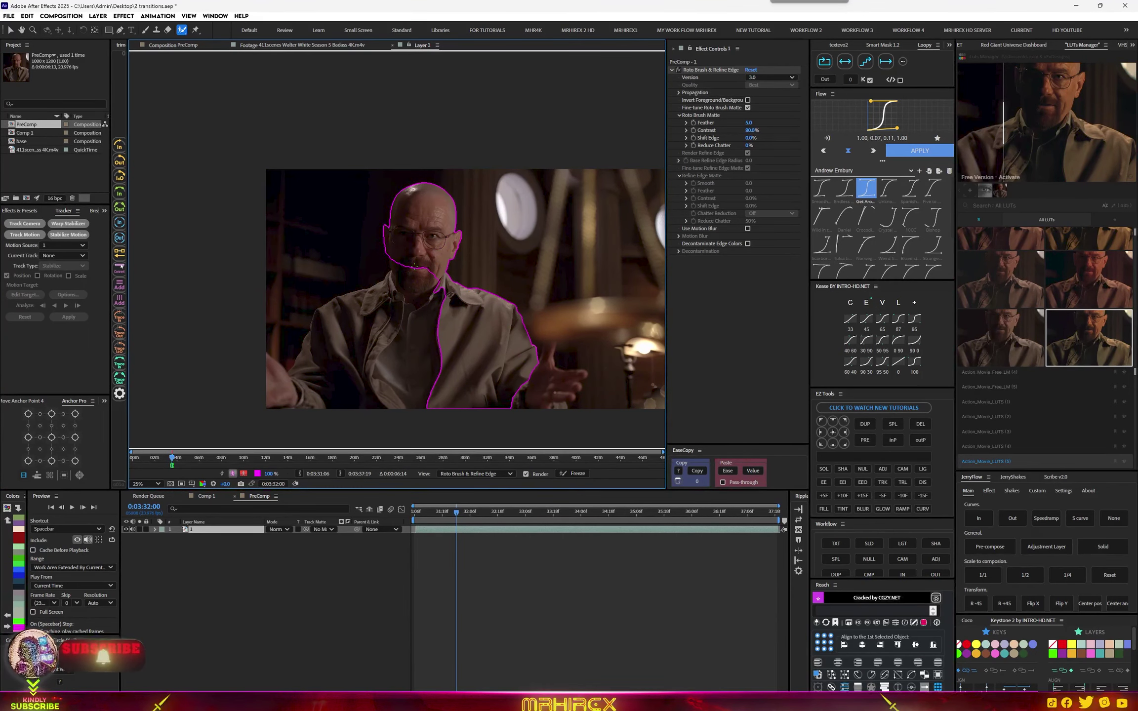
drag(292, 378, 284, 379)
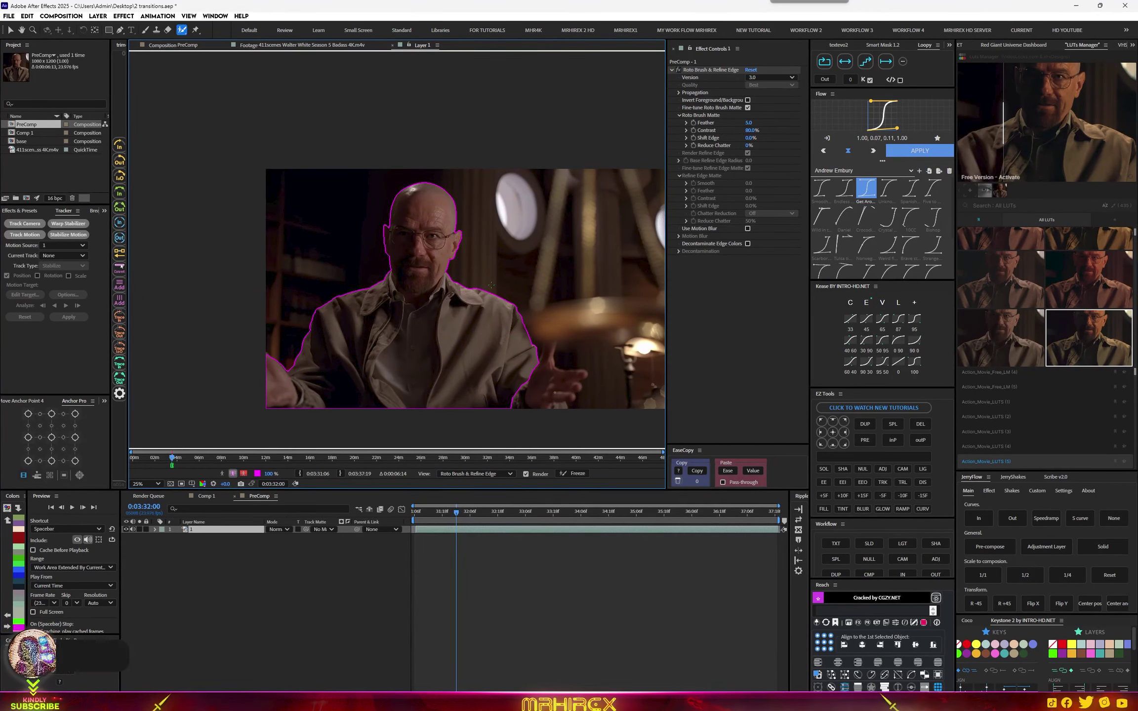
scroll(437, 361, up, 3)
scroll(438, 361, down, 3)
drag(528, 374, 574, 391)
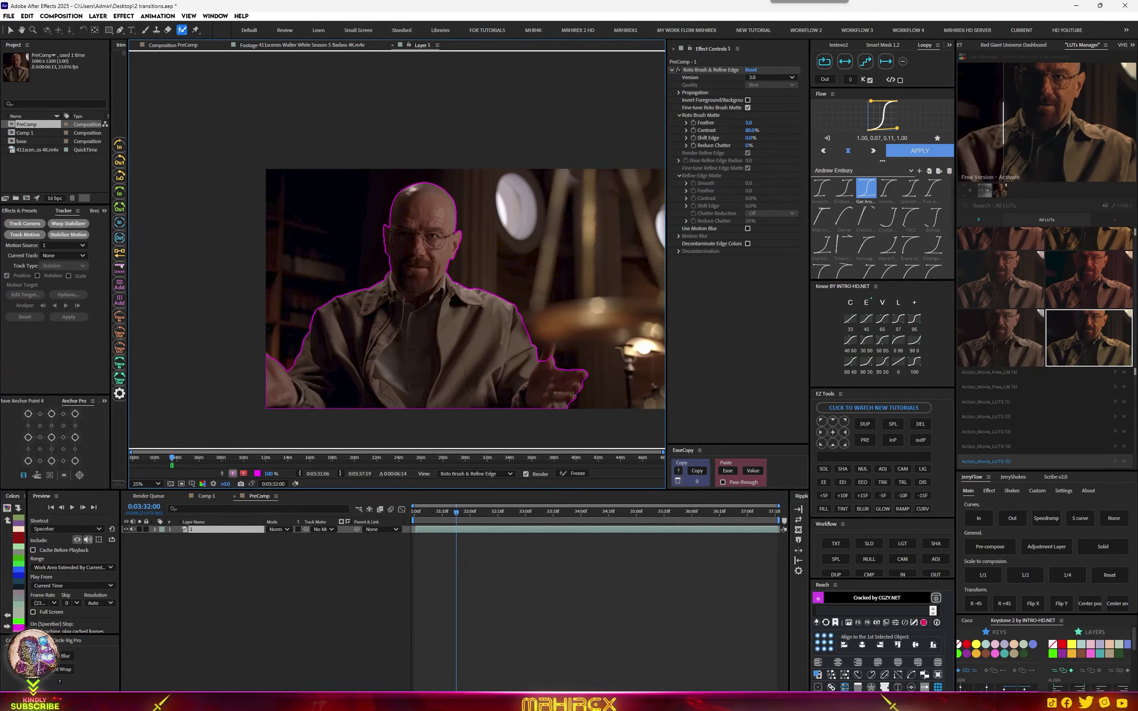
click(417, 513)
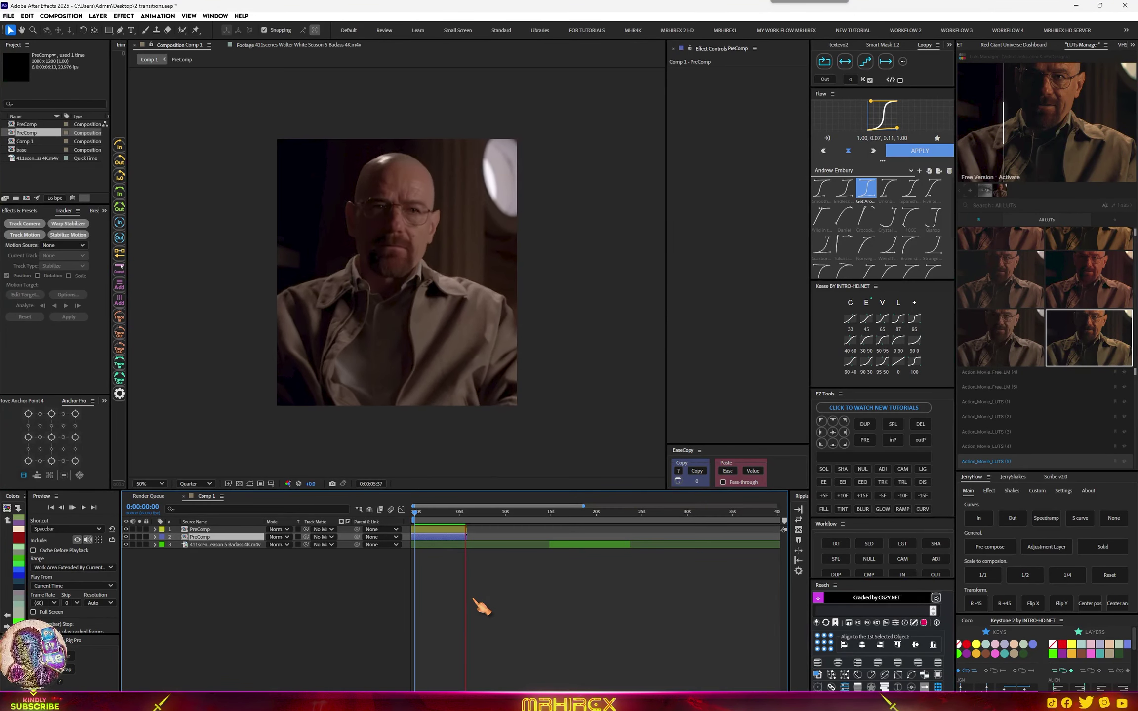
Move the footage layer between the two PreComp layers and shift its clip earlier to start near 0:00:03:34.
key(space)
drag(466, 516, 447, 515)
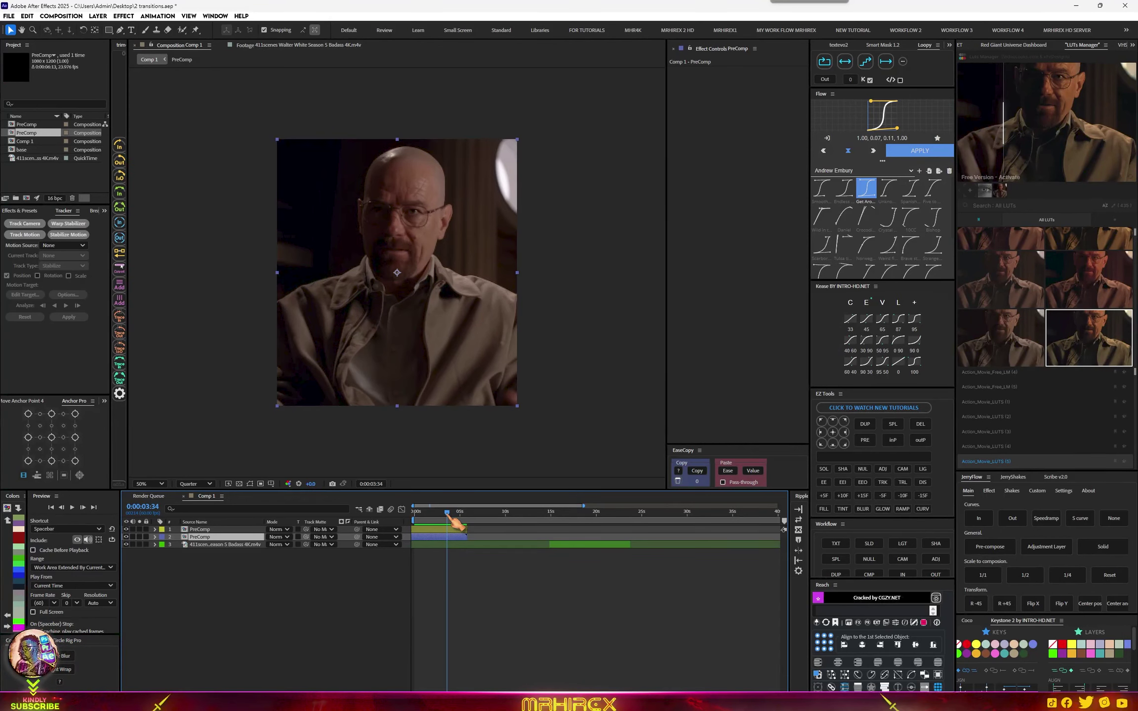
click(569, 549)
click(212, 537)
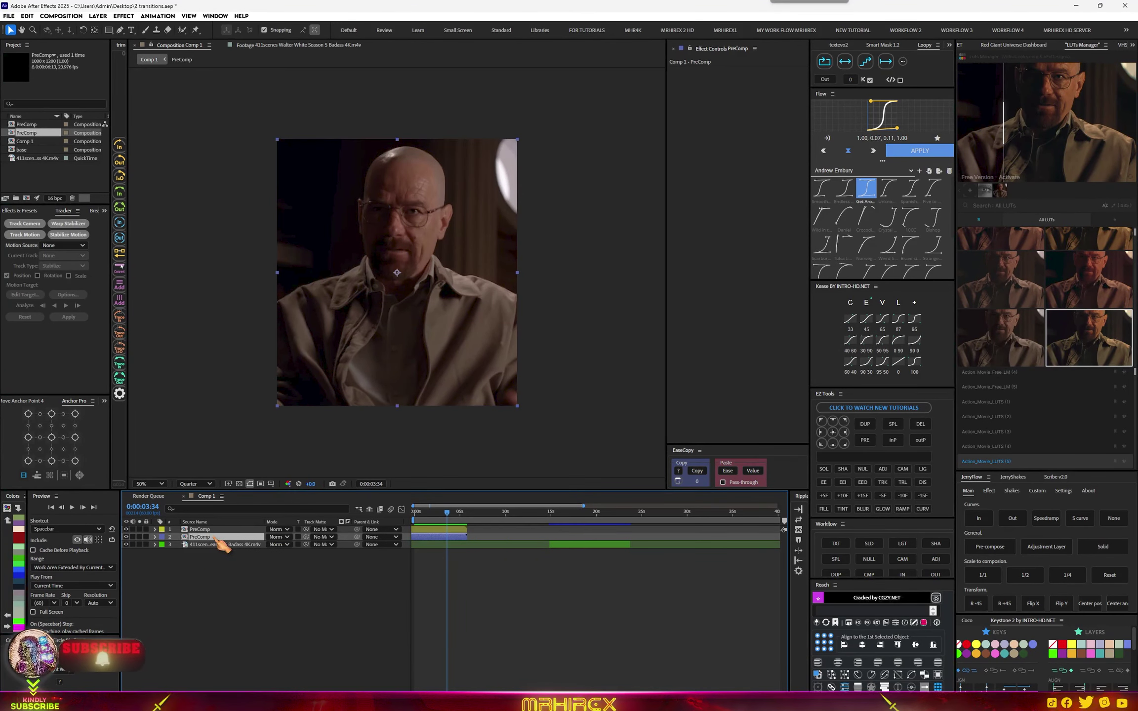
click(208, 549)
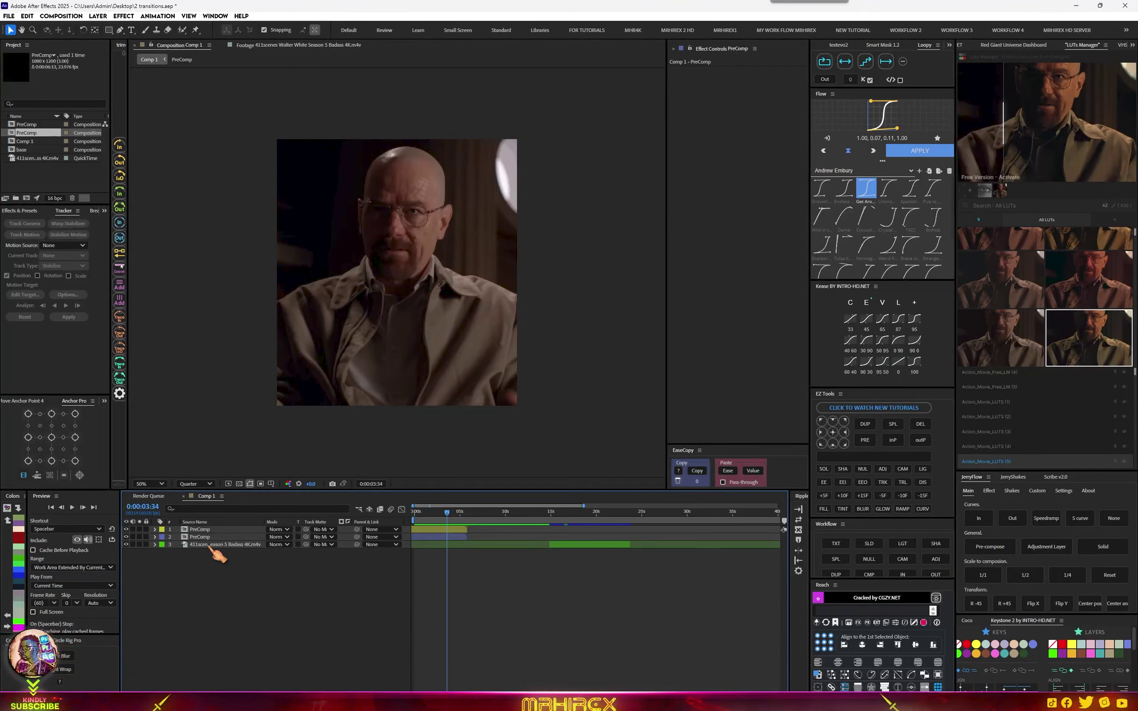
drag(210, 547, 213, 534)
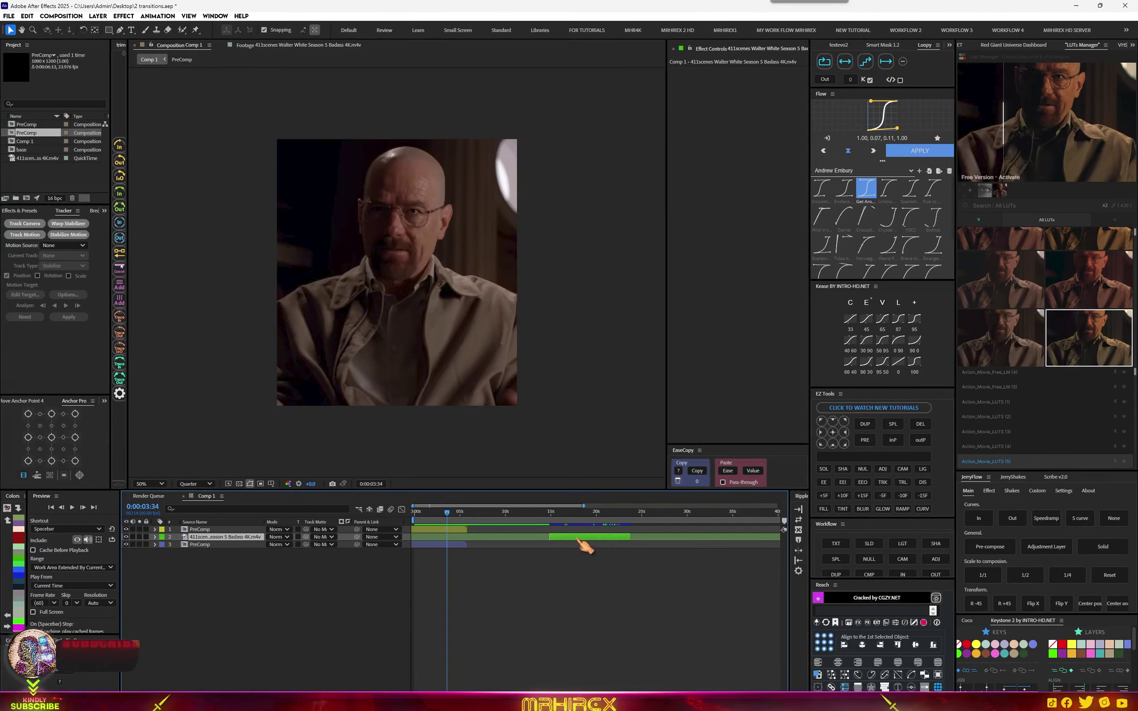
drag(579, 538, 473, 538)
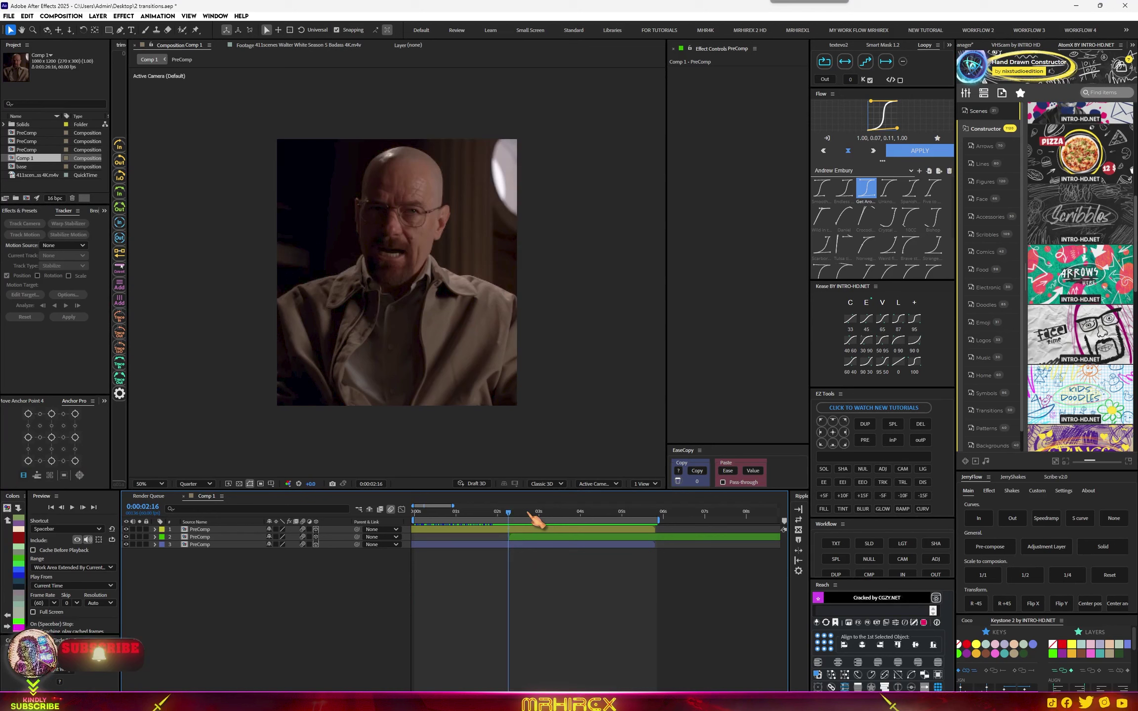
Scale the middle PreComp layer to 32% and place it in the upper-right corner of the composition frame.
click(529, 514)
click(533, 537)
key(s)
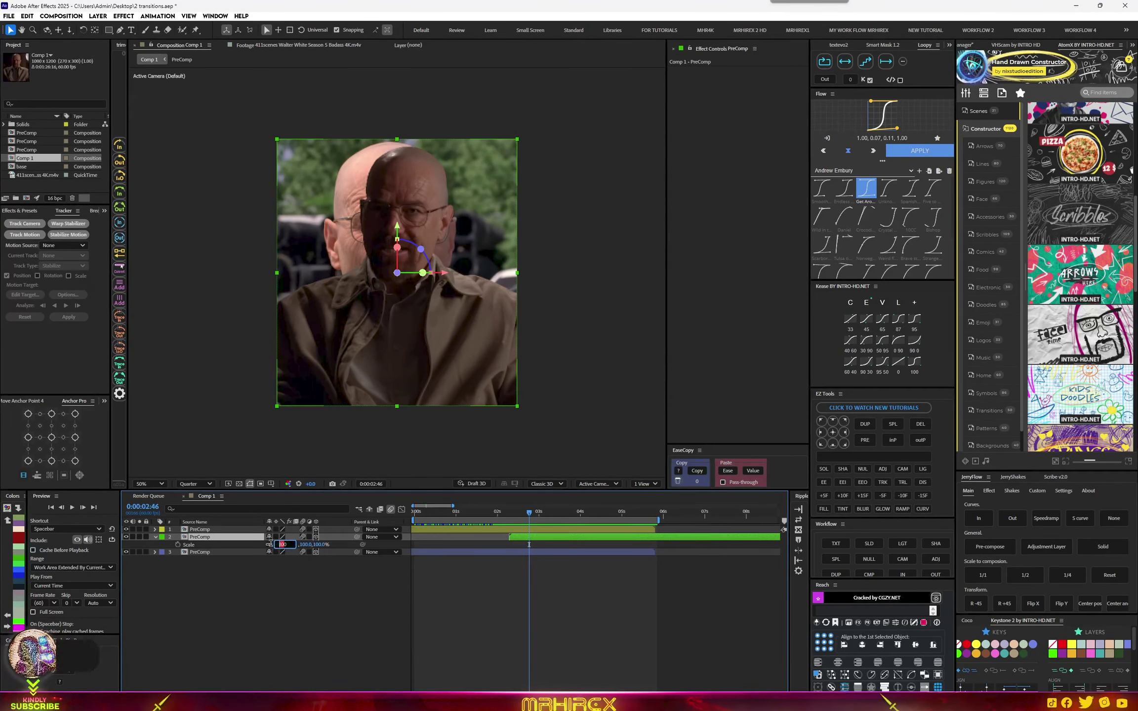
text(55)
key(Return)
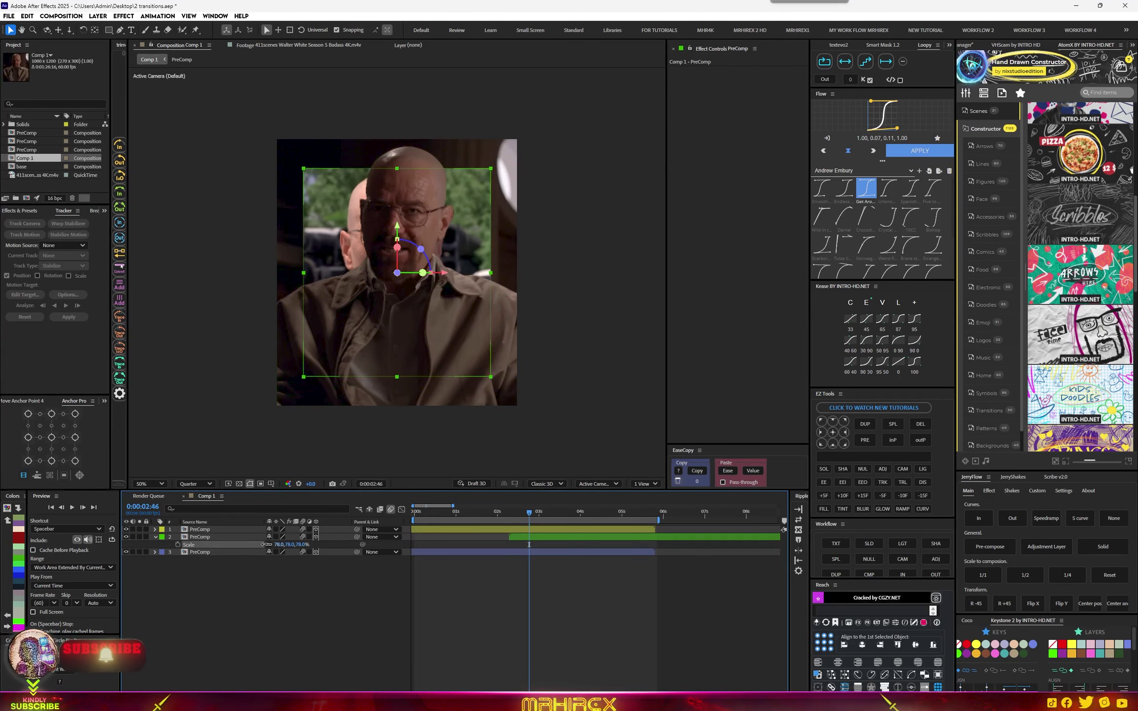
drag(253, 543, 241, 544)
click(396, 305)
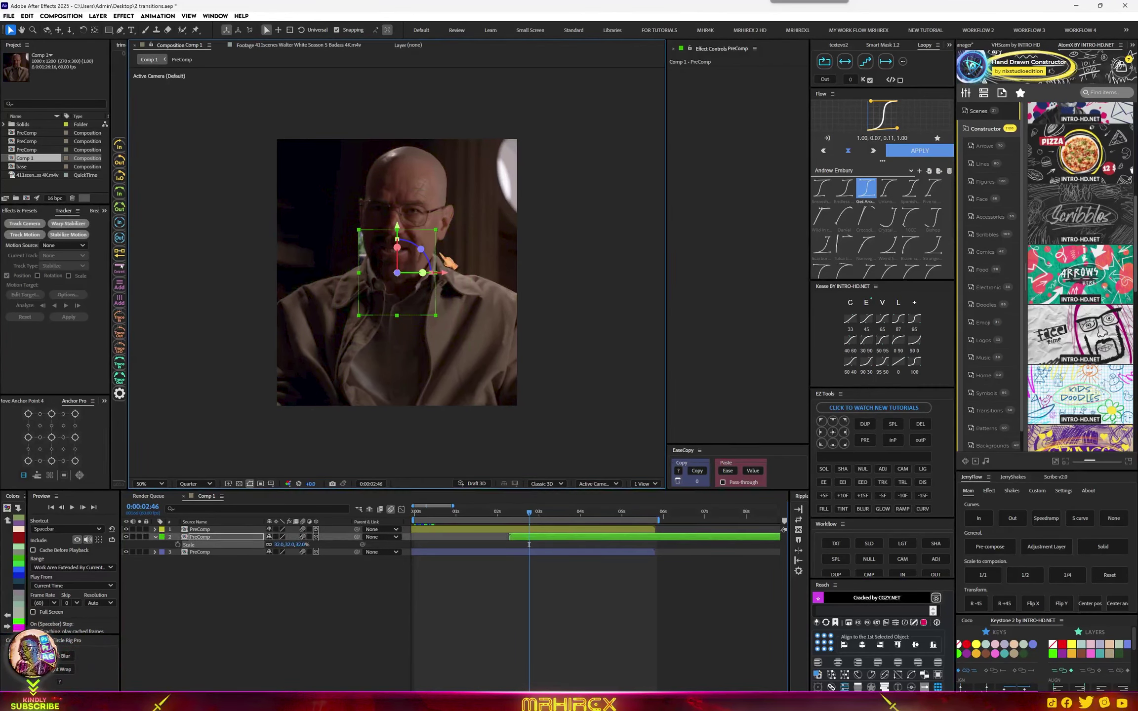
drag(478, 212, 468, 210)
Add a null object with a red label and parent the three PreComp layers to it.
drag(510, 515, 510, 520)
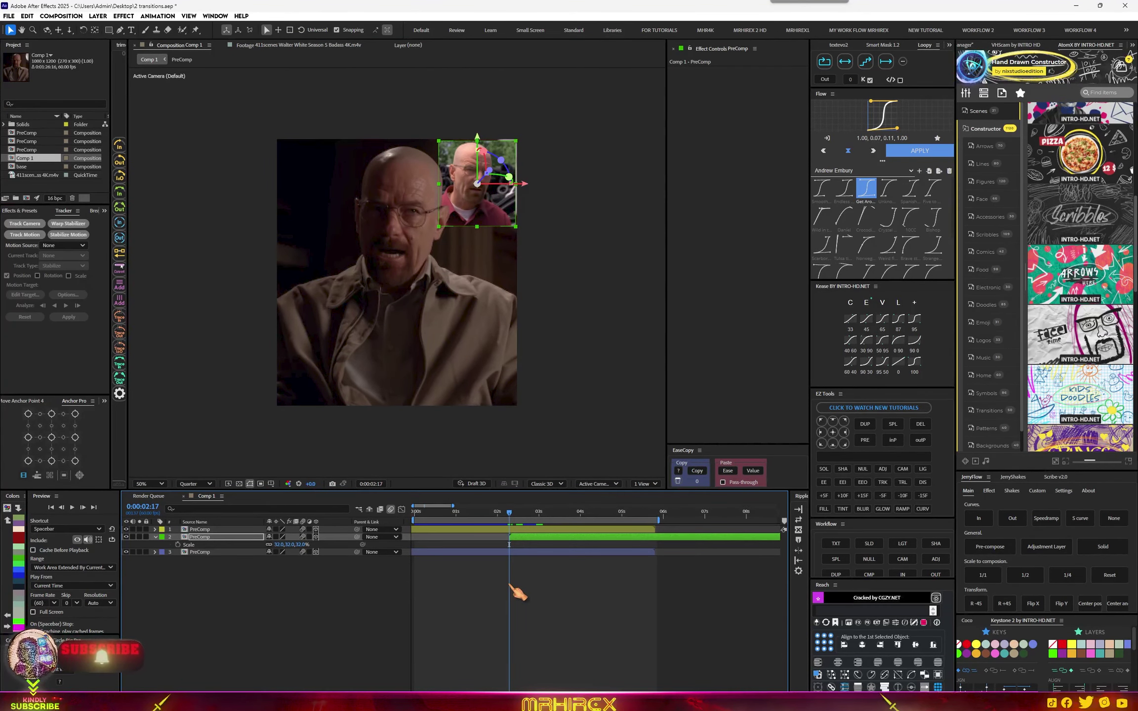
scroll(509, 584, up, 4)
click(545, 608)
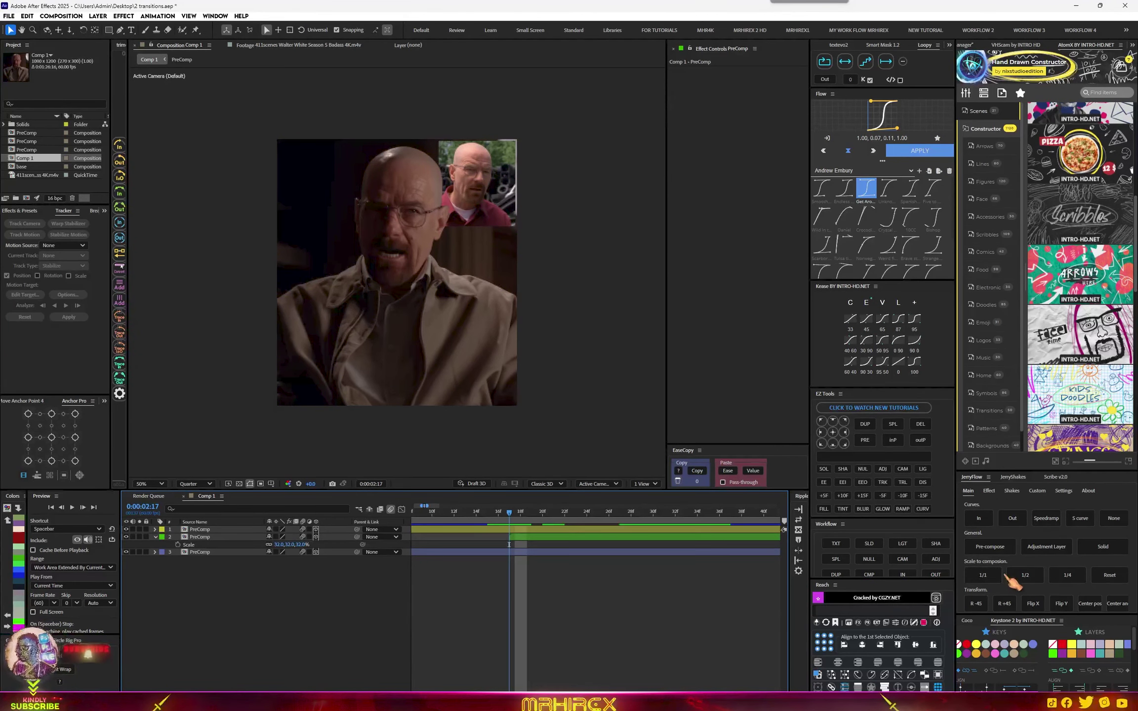
click(869, 559)
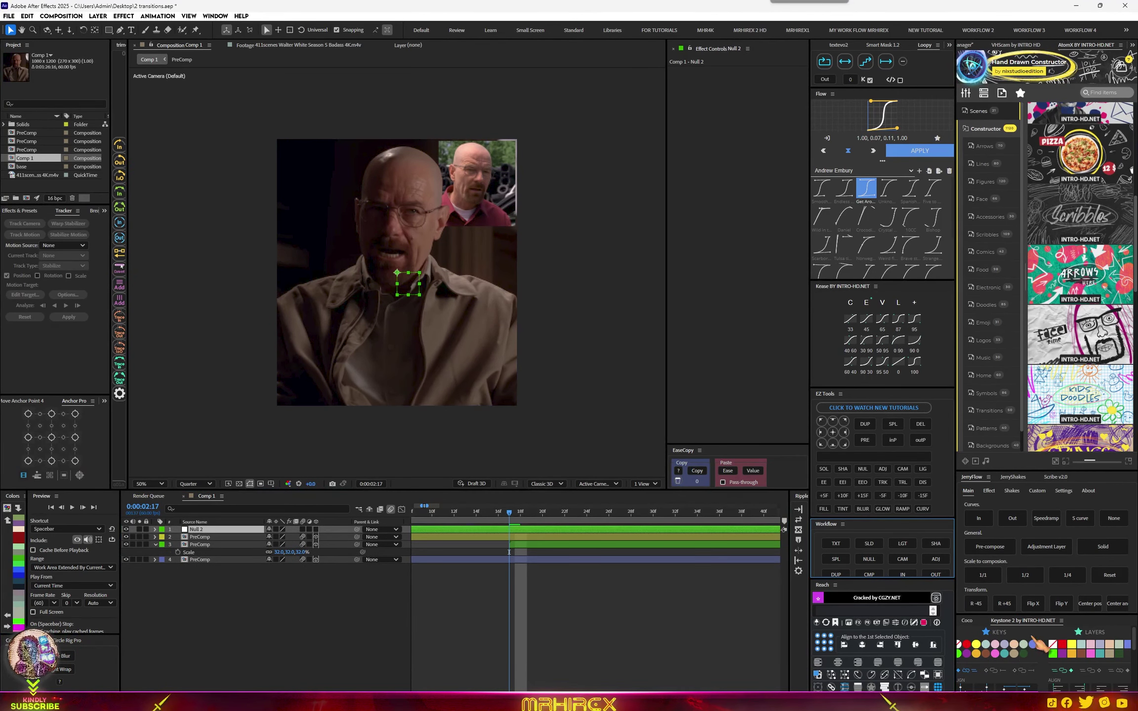
click(1062, 645)
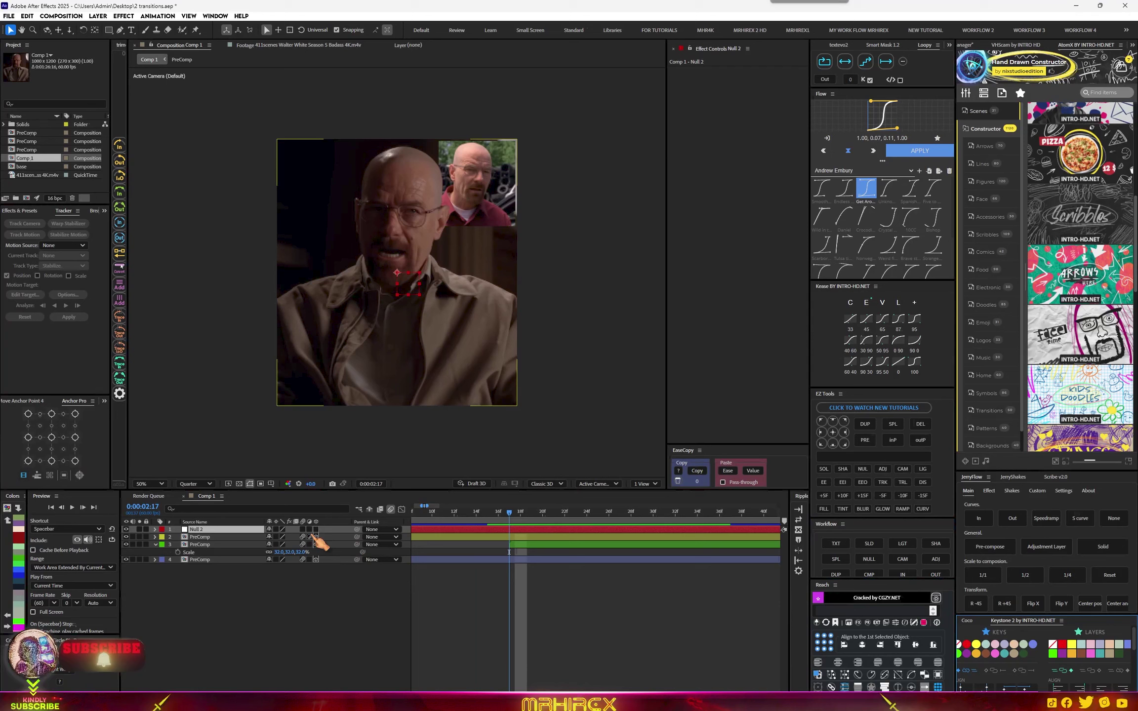
drag(373, 643, 181, 537)
drag(341, 553, 229, 531)
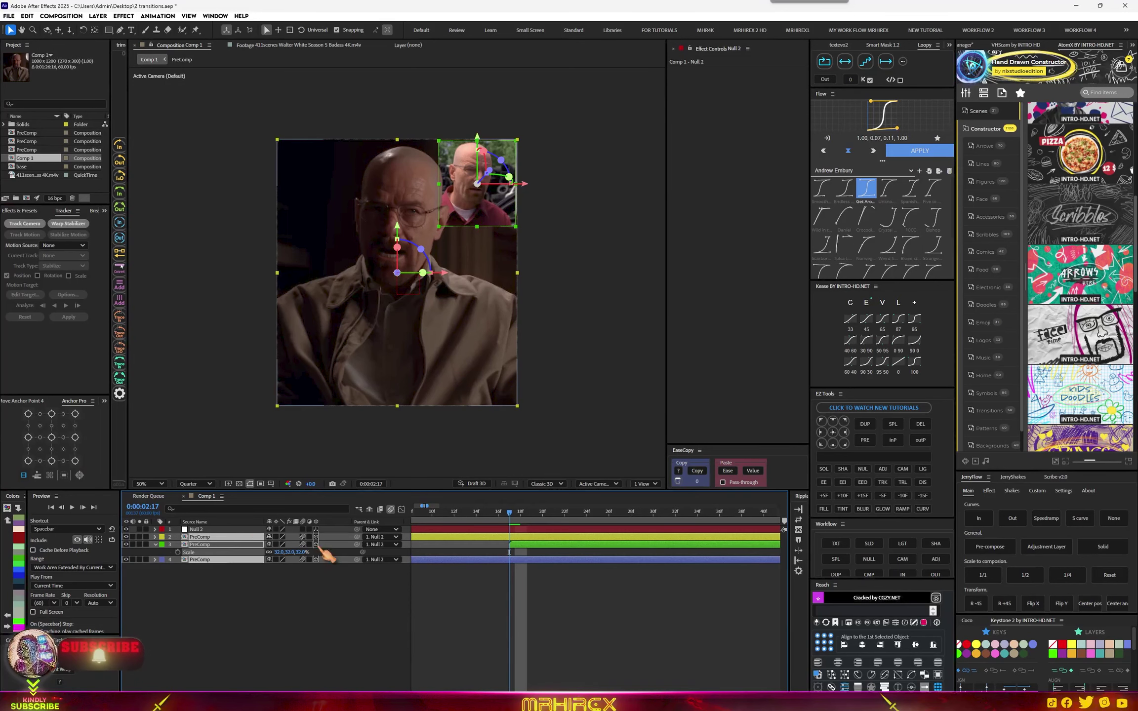
Set starting Scale and Position keyframes on the null at 0:00:02:17.
click(218, 530)
key(s)
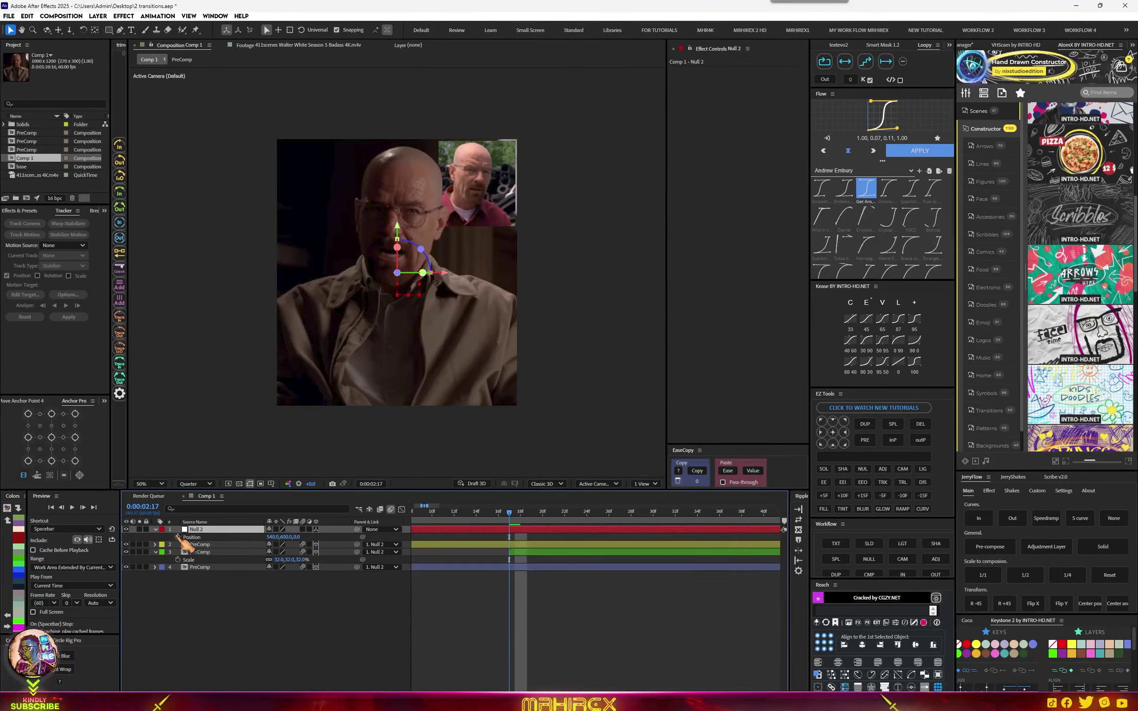
click(178, 537)
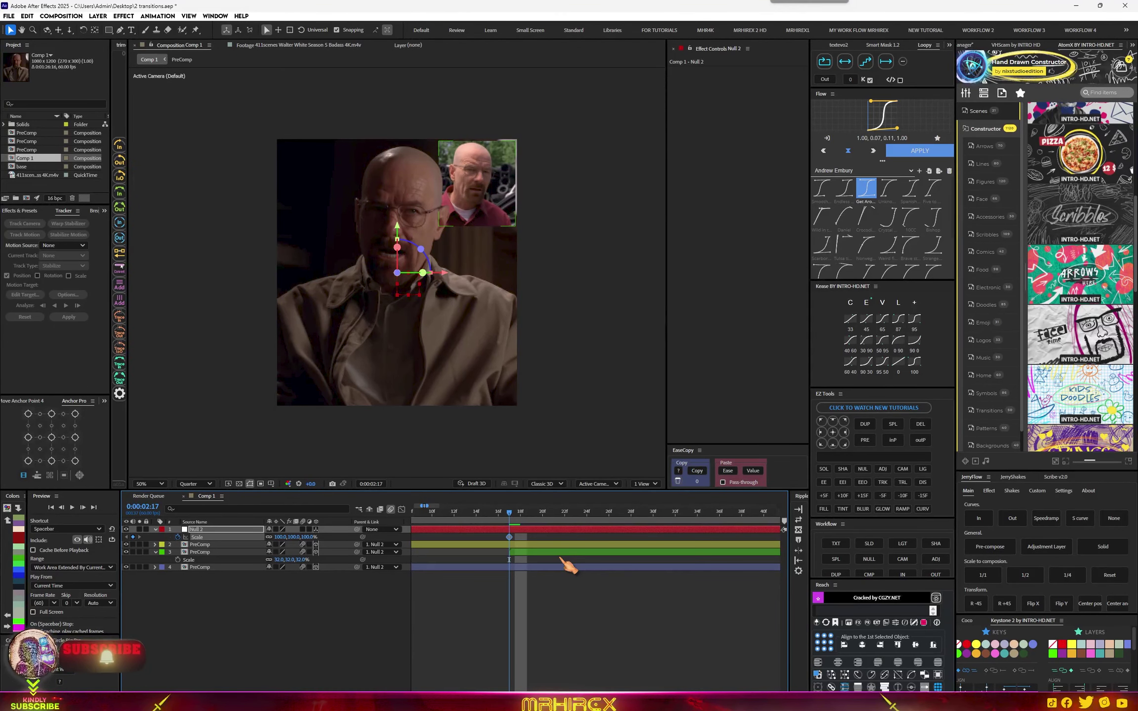
key(alt+shift+p)
scroll(542, 592, down, 5)
scroll(544, 592, up, 4)
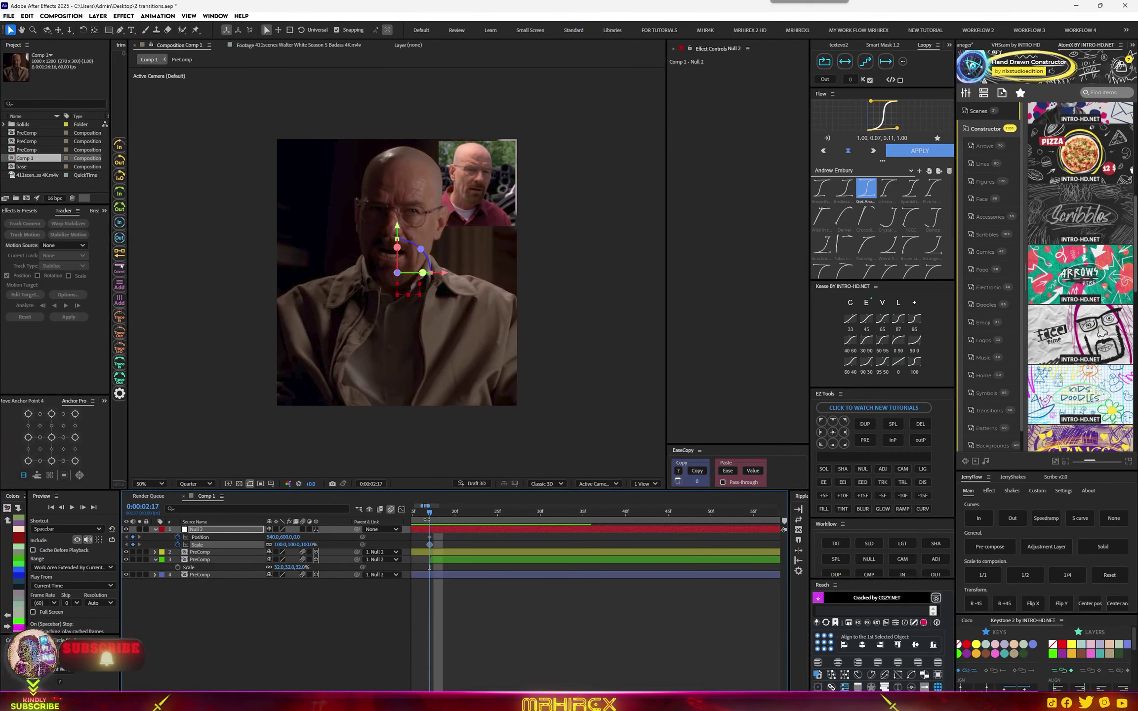
Keyframe the null at 0:00:03:08 with its scale raised to 240% and its position shifted down and left towards the inset clip.
drag(461, 514, 628, 517)
scroll(605, 550, down, 4)
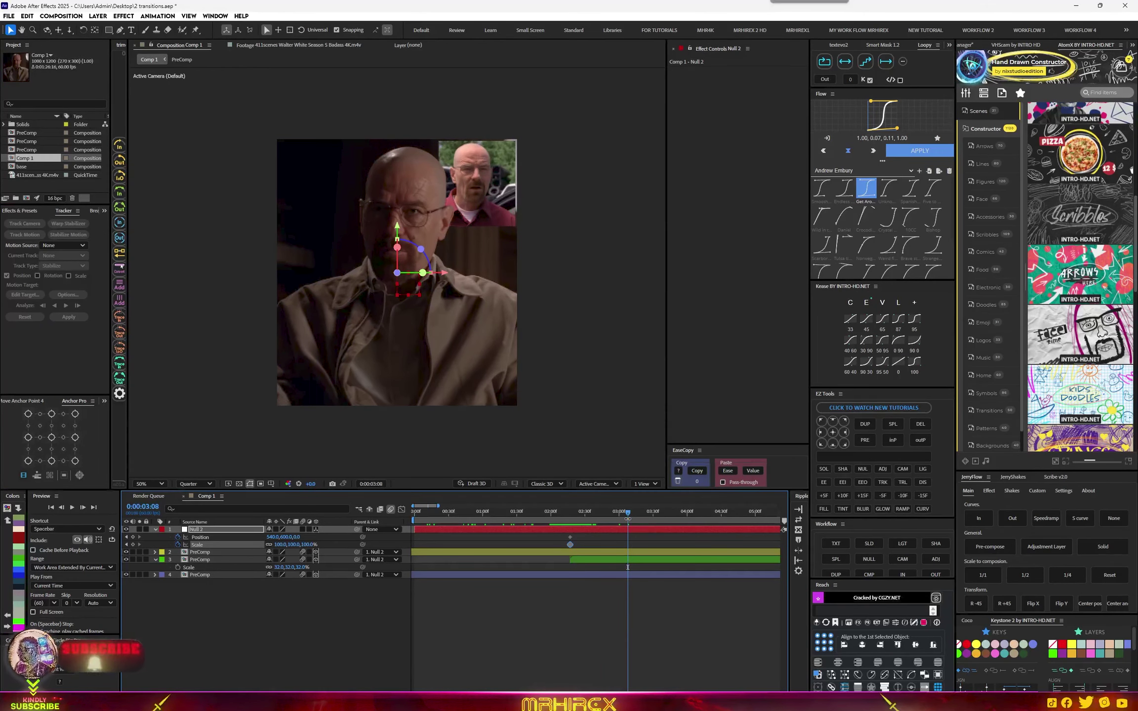
click(633, 560)
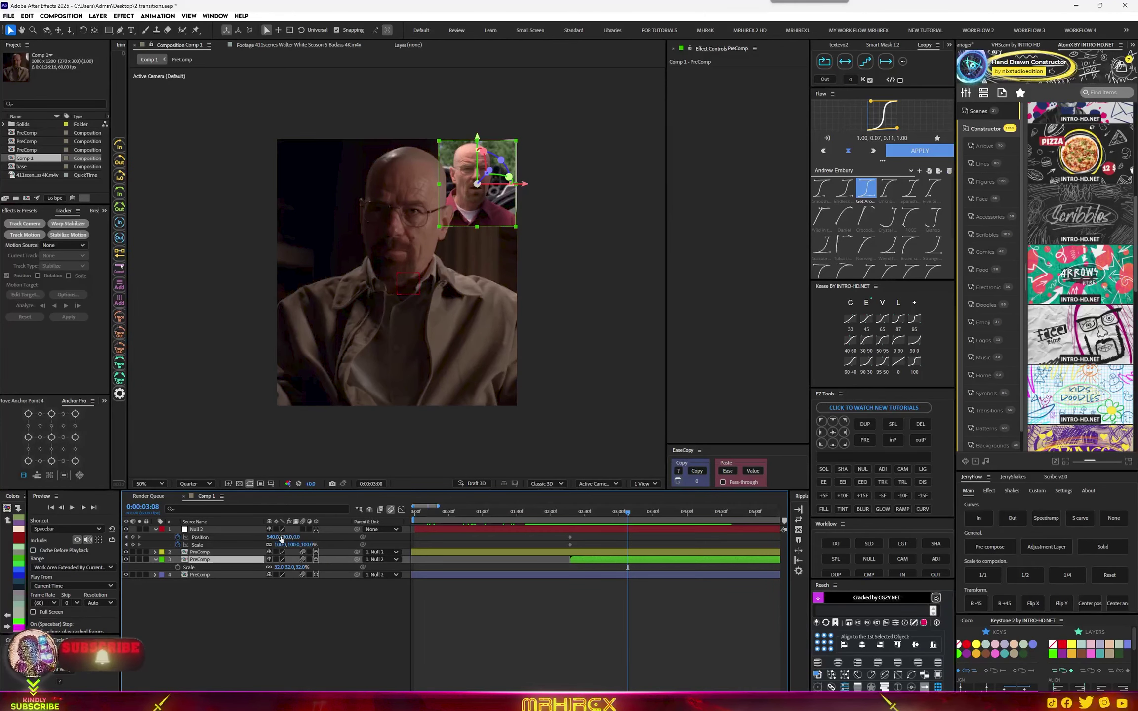
drag(282, 538, 303, 537)
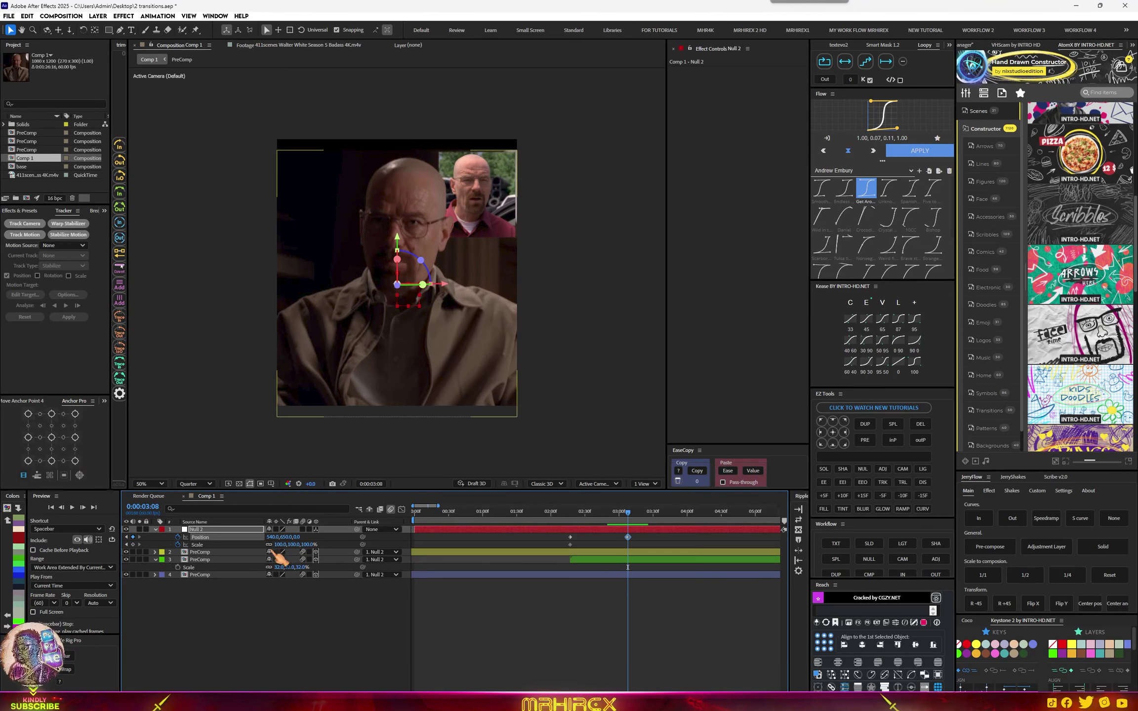
drag(280, 544, 391, 543)
drag(277, 545, 143, 533)
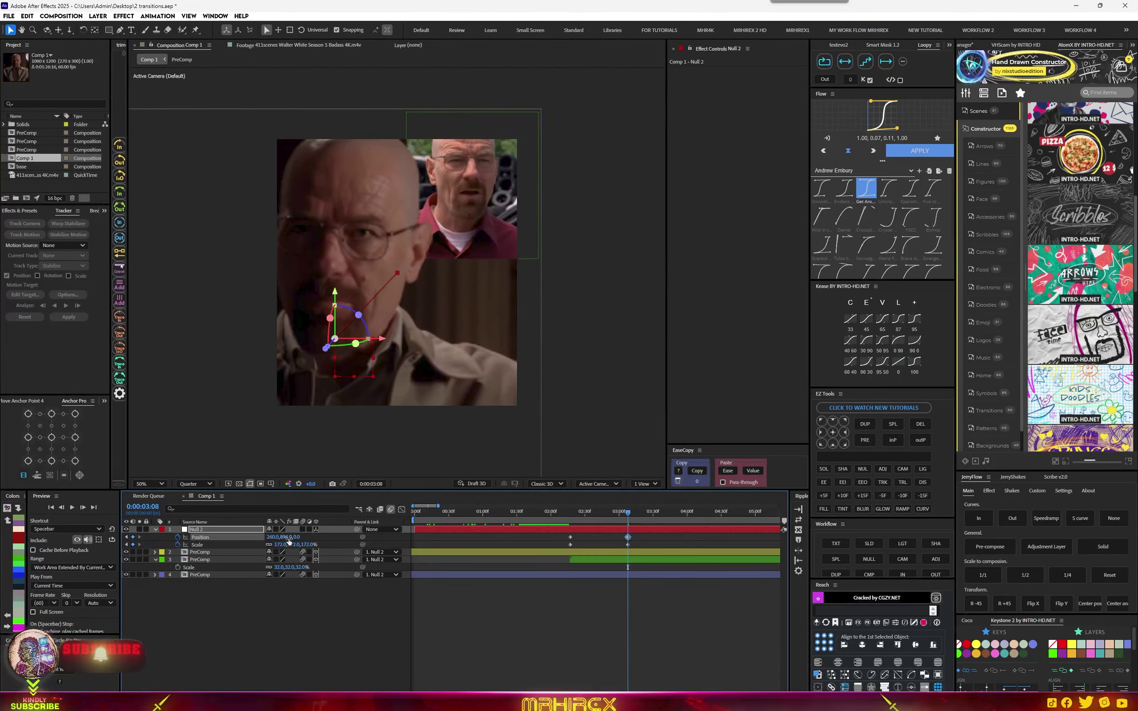
drag(283, 542, 503, 491)
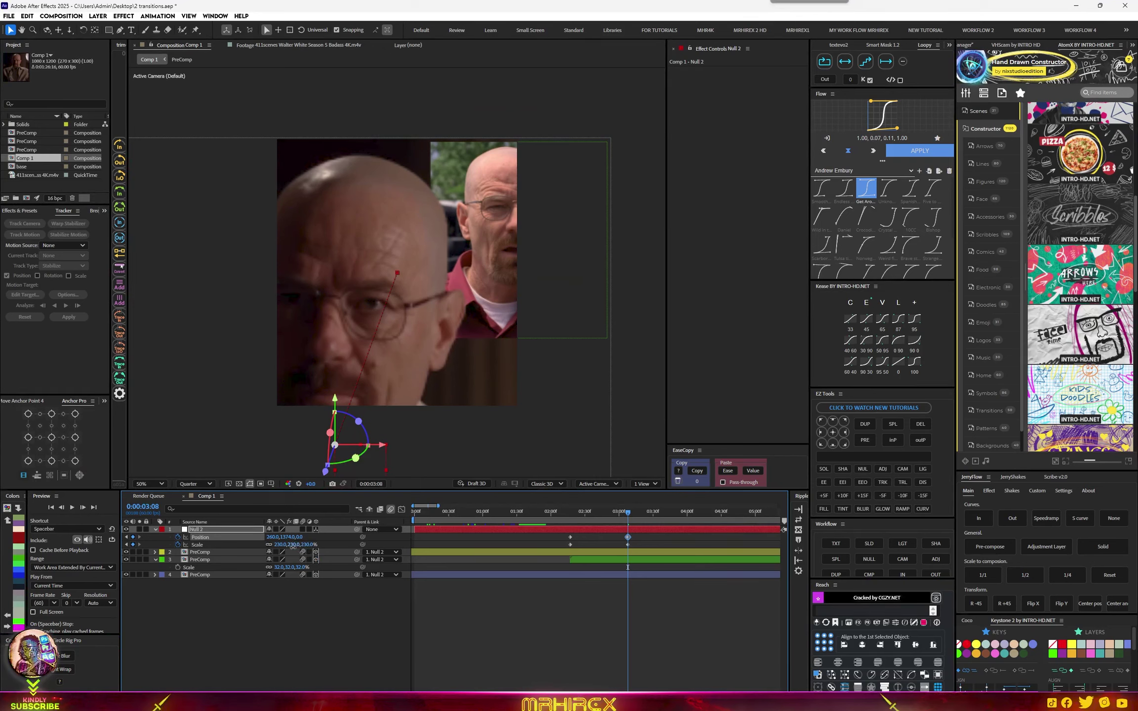
drag(293, 545, 48, 535)
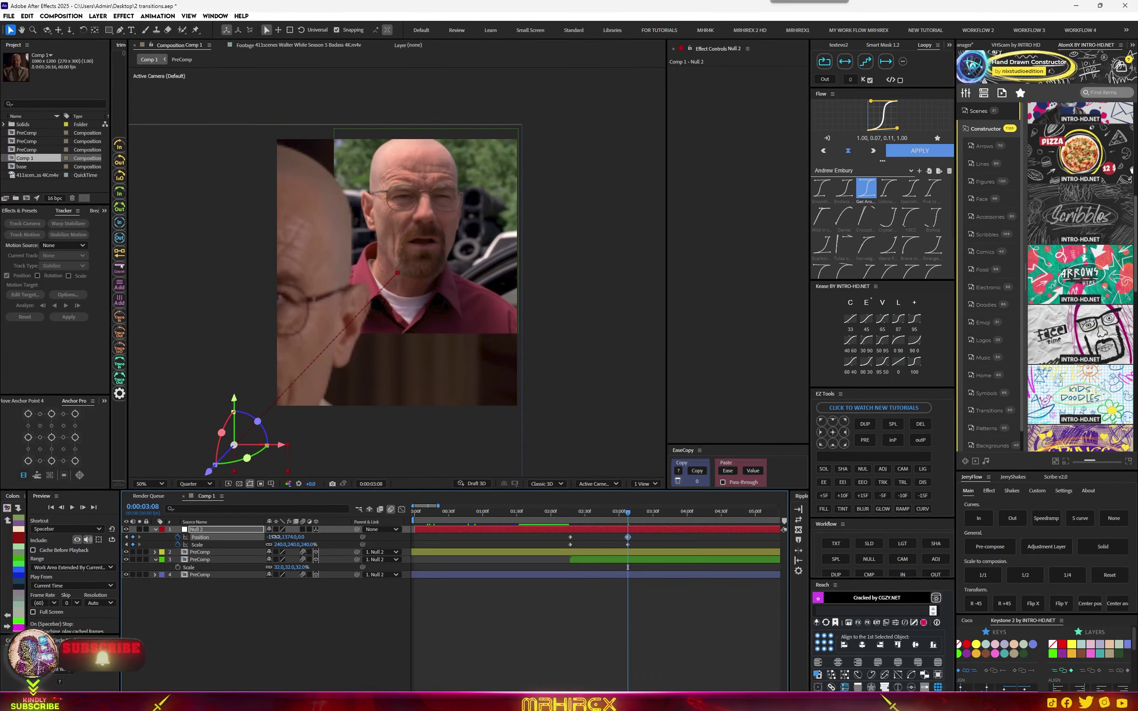
Raise the null's scale at 0:00:03:08 to 317% and adjust its position until the inset clip fills the frame.
click(297, 539)
drag(286, 538, 322, 508)
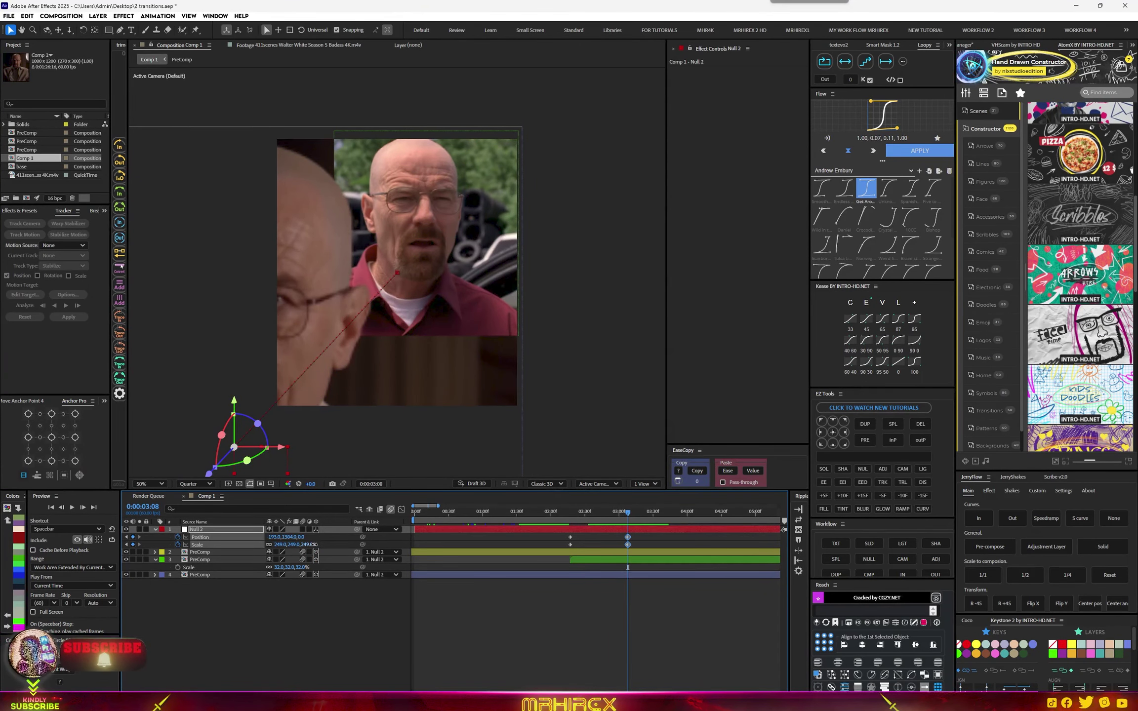
drag(309, 545, 156, 529)
drag(288, 538, 561, 469)
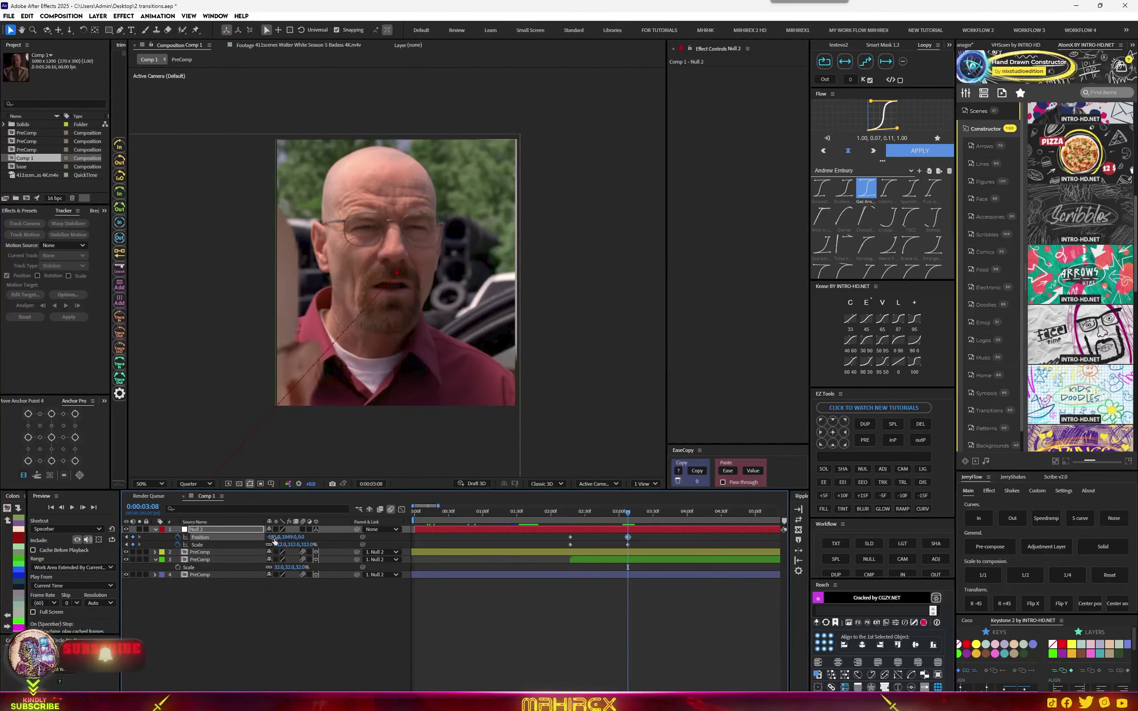
mouse_move(274, 538)
mouse_down()
mouse_move(309, 544)
mouse_move(264, 544)
mouse_move(293, 537)
mouse_up()
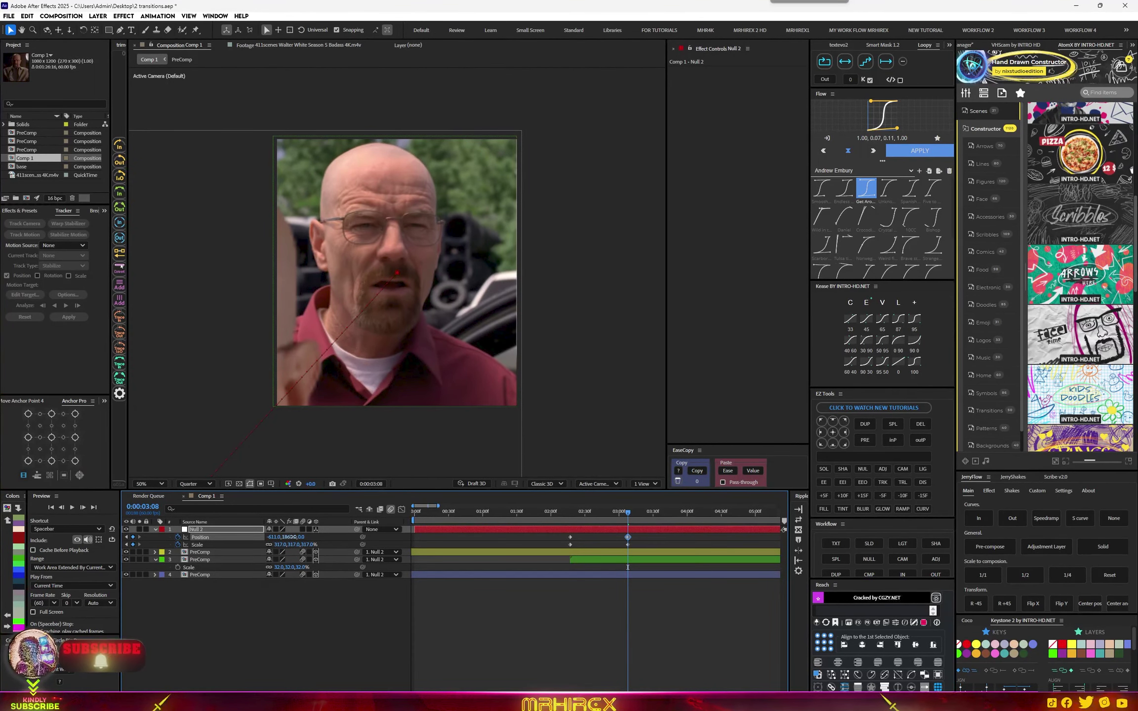
Move the null's ending Position and Scale keyframes to about 3.5 seconds and preview the transition from 0:00:01:23.
scroll(644, 533, down, 3)
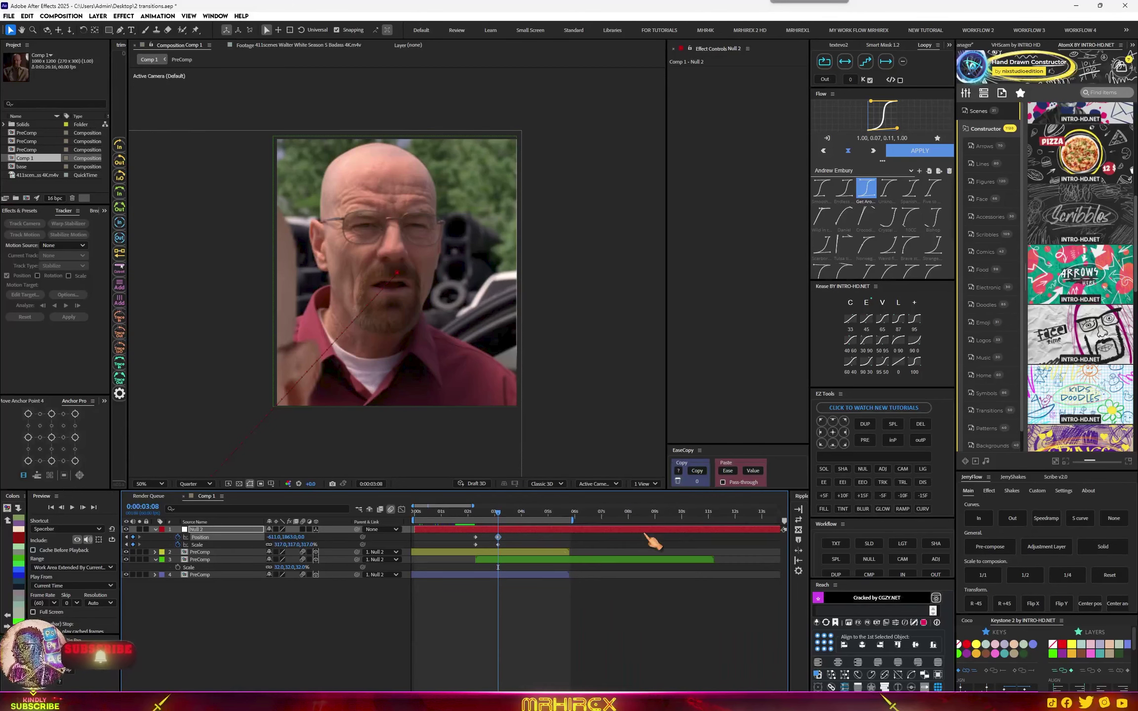
mouse_move(511, 537)
mouse_down()
mouse_move(491, 546)
mouse_move(515, 546)
mouse_up()
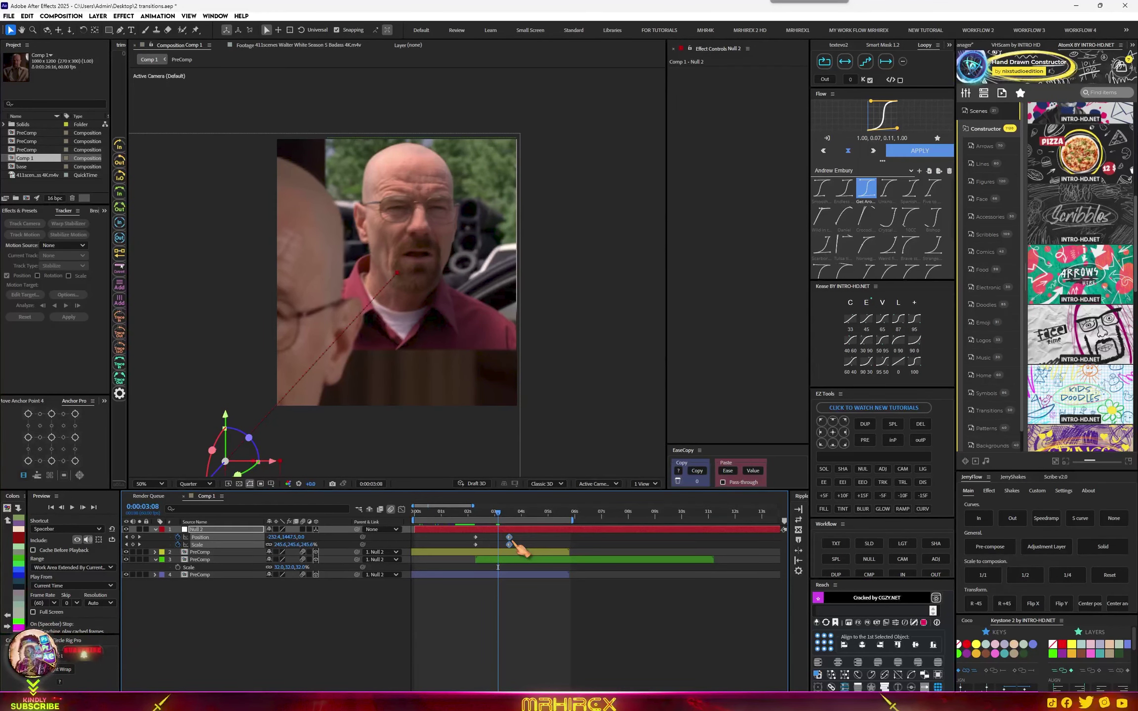
drag(505, 519, 454, 519)
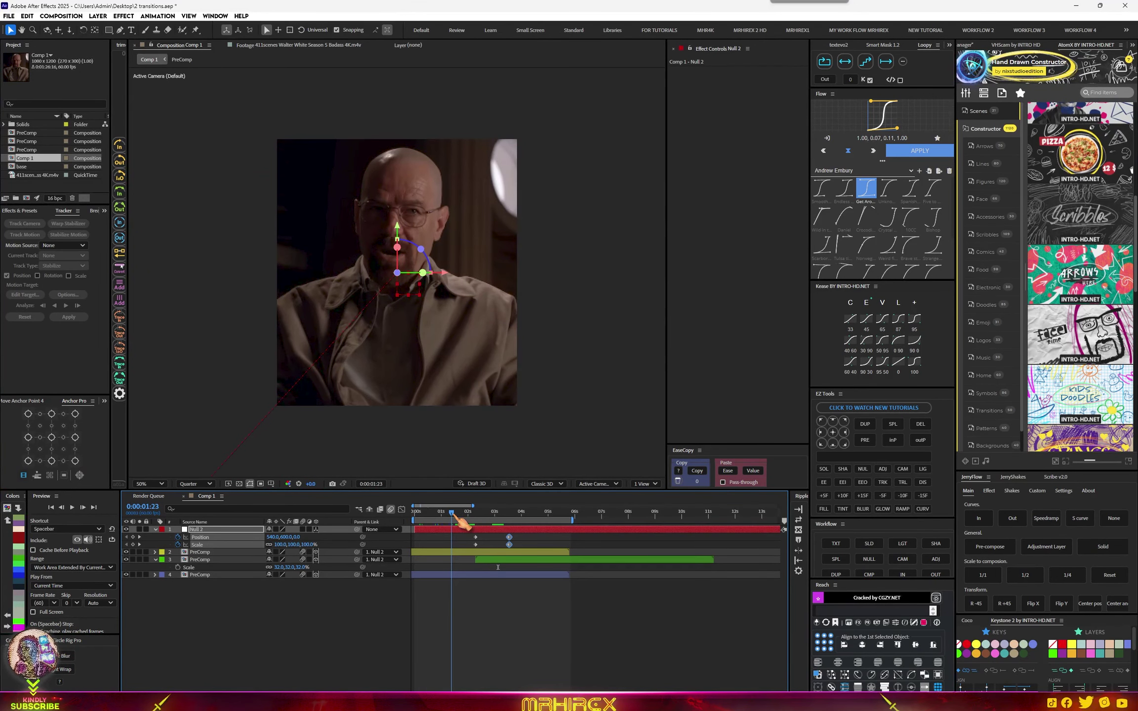
key(space)
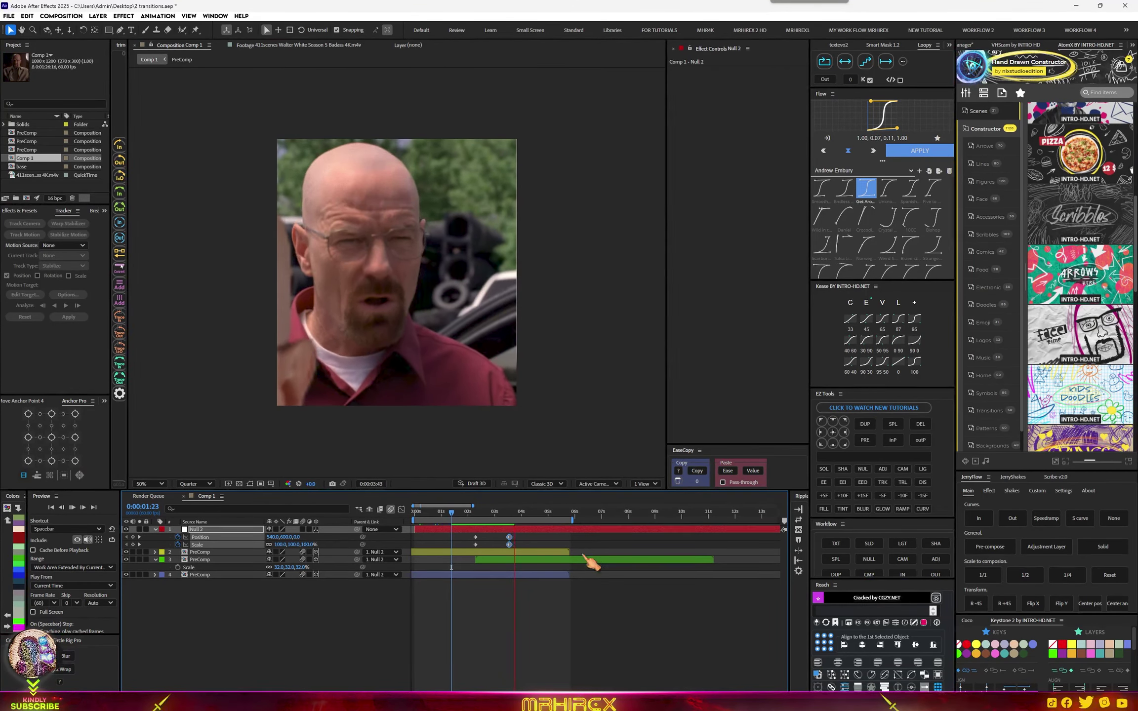
key(space)
Keyframe the front PreComp layer's Position from 0, 0, 0 just before 0:00:03:19 to a Y value of 275 at 0:00:03:55.
drag(518, 514, 504, 515)
click(517, 553)
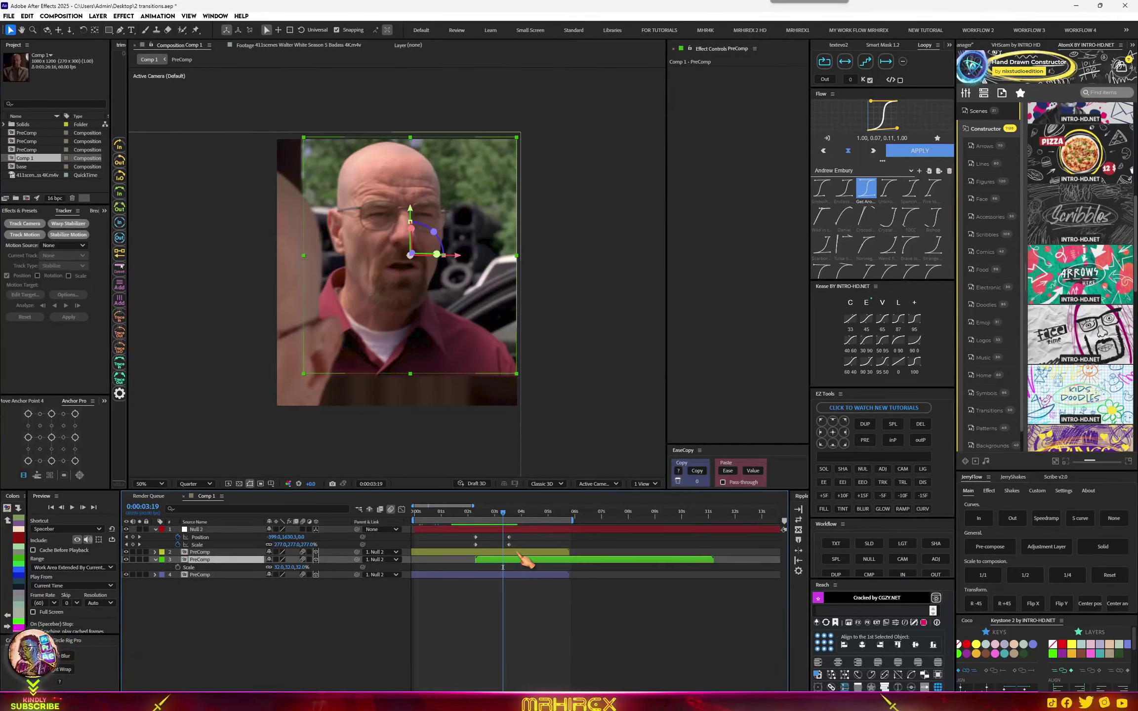
key(p)
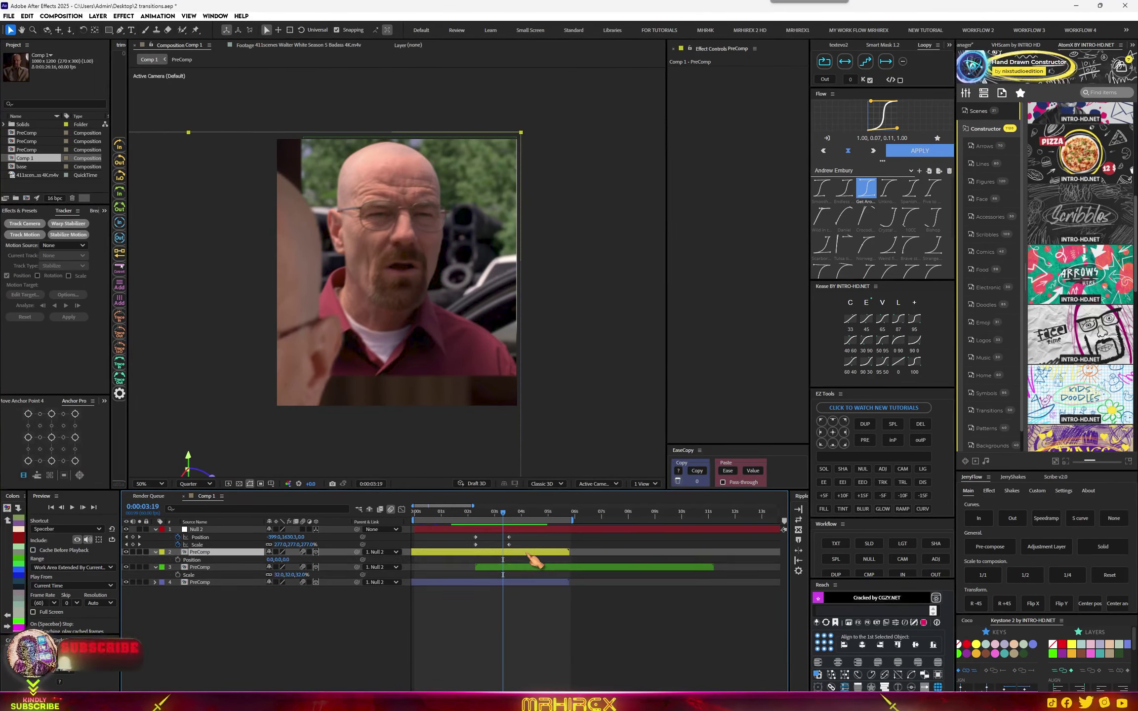
click(178, 560)
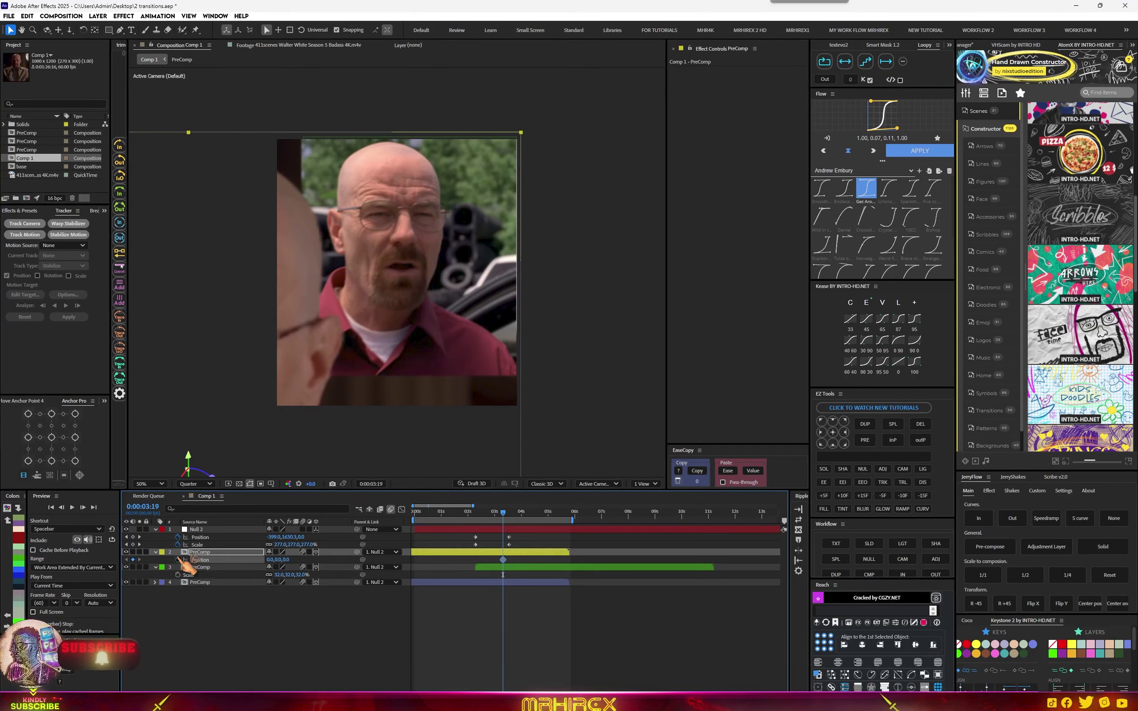
drag(503, 561, 498, 562)
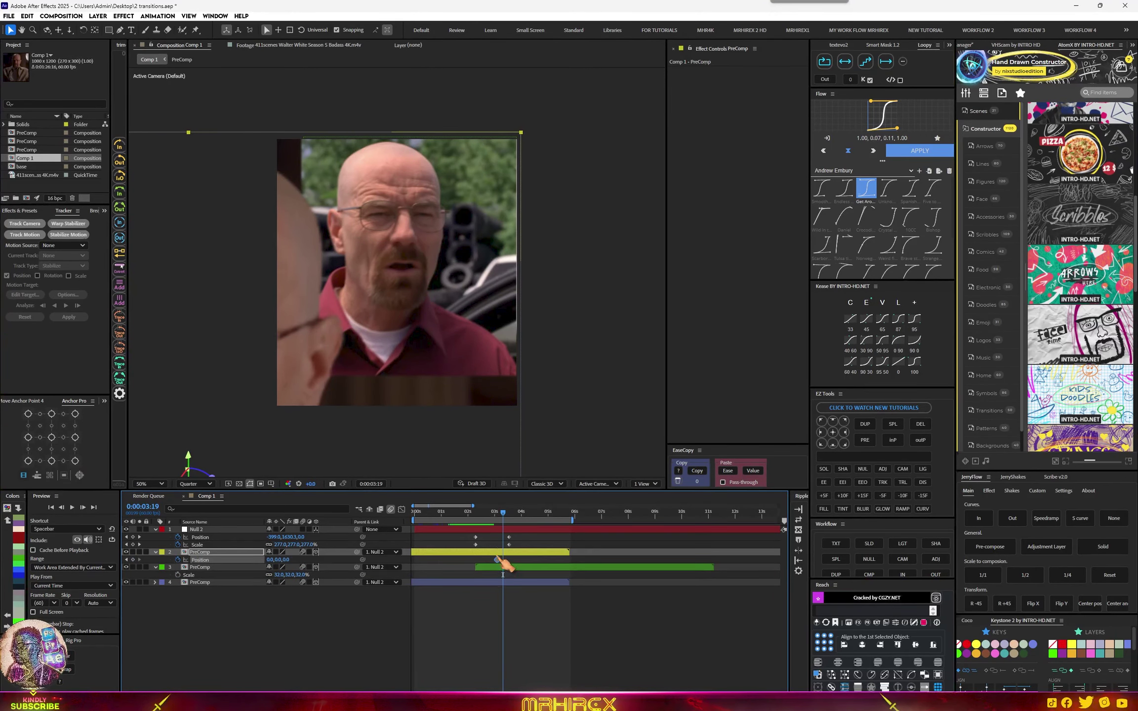
drag(505, 519, 522, 520)
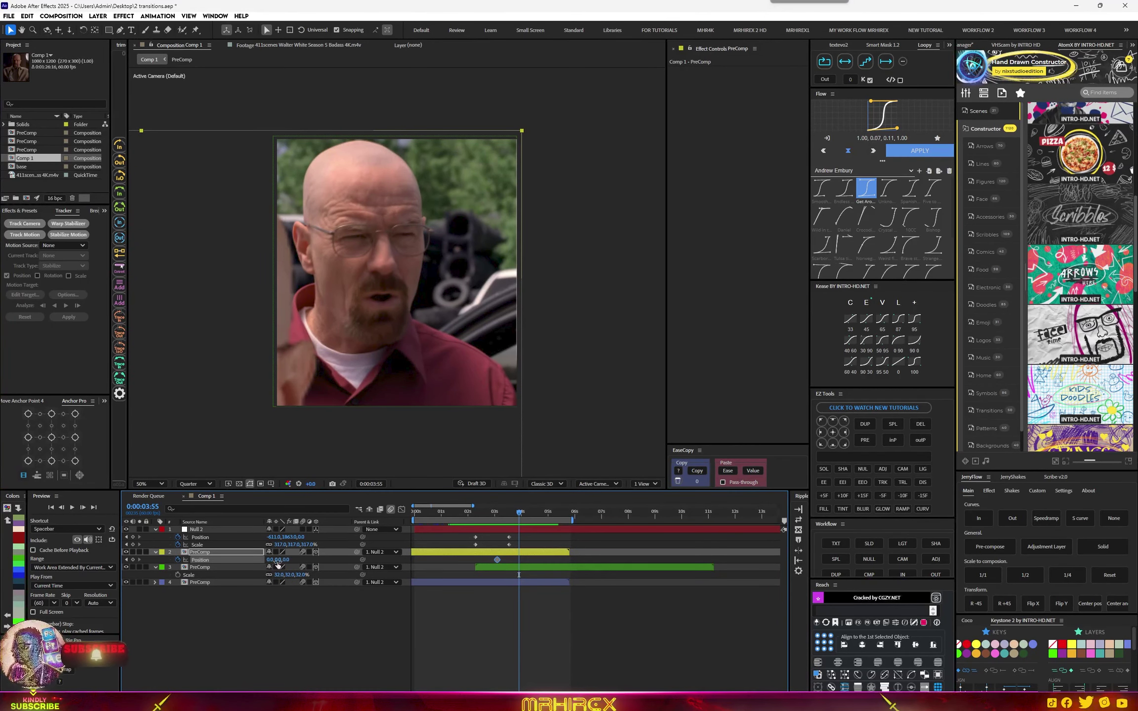
drag(278, 561, 436, 525)
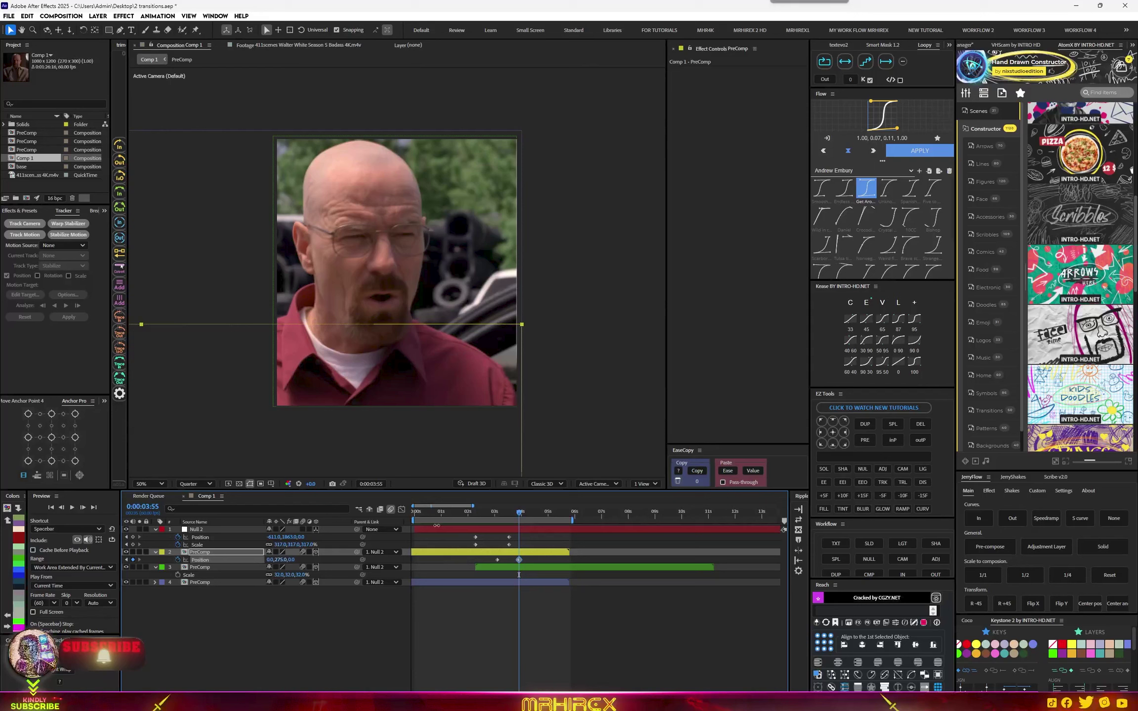
Easy-ease the null's Position and Scale keyframes and shape their speed graphs into an early peak with a long slowdown.
drag(522, 534, 459, 551)
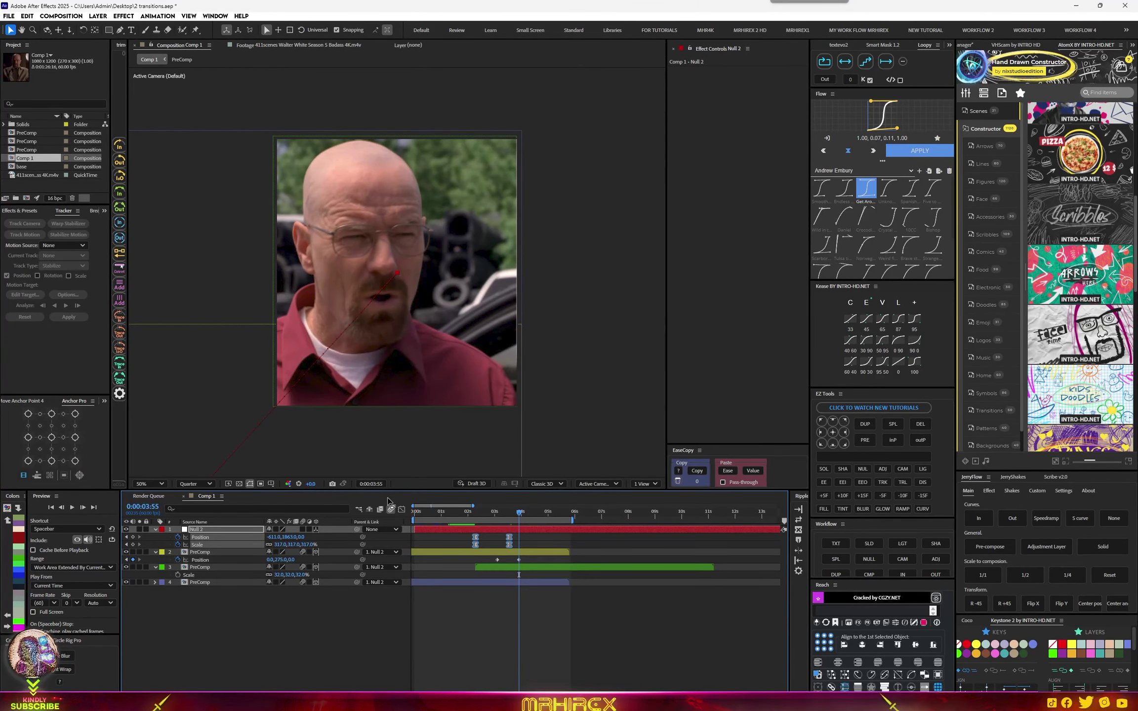
click(402, 509)
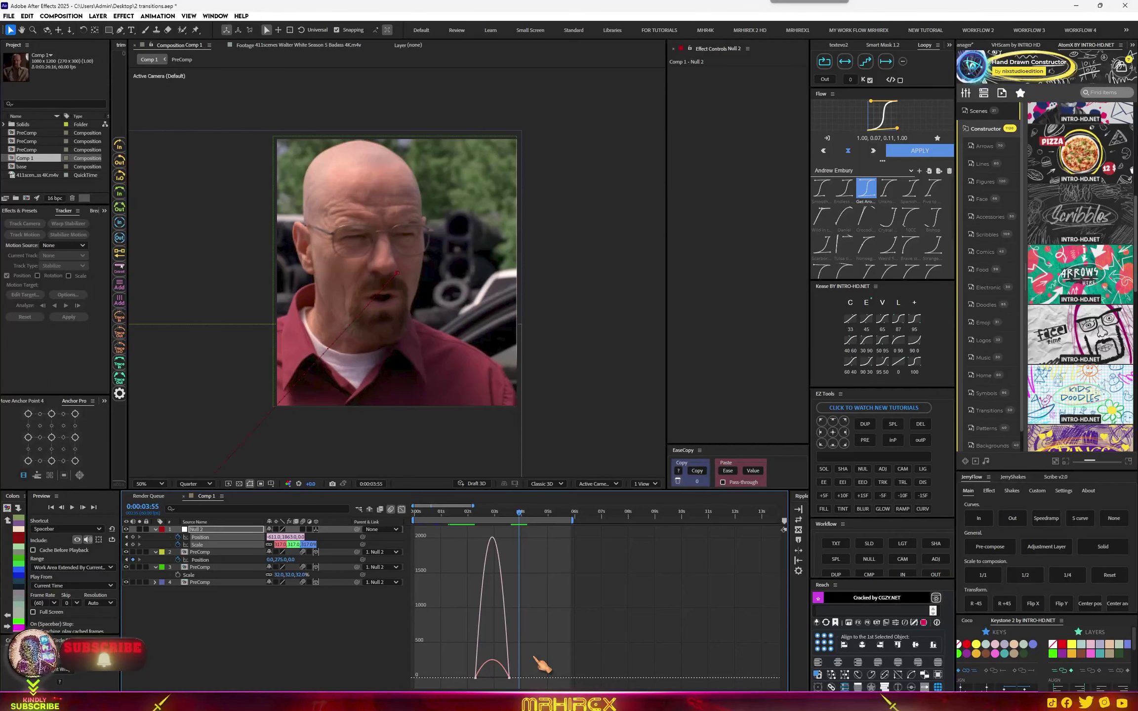
drag(534, 657, 493, 685)
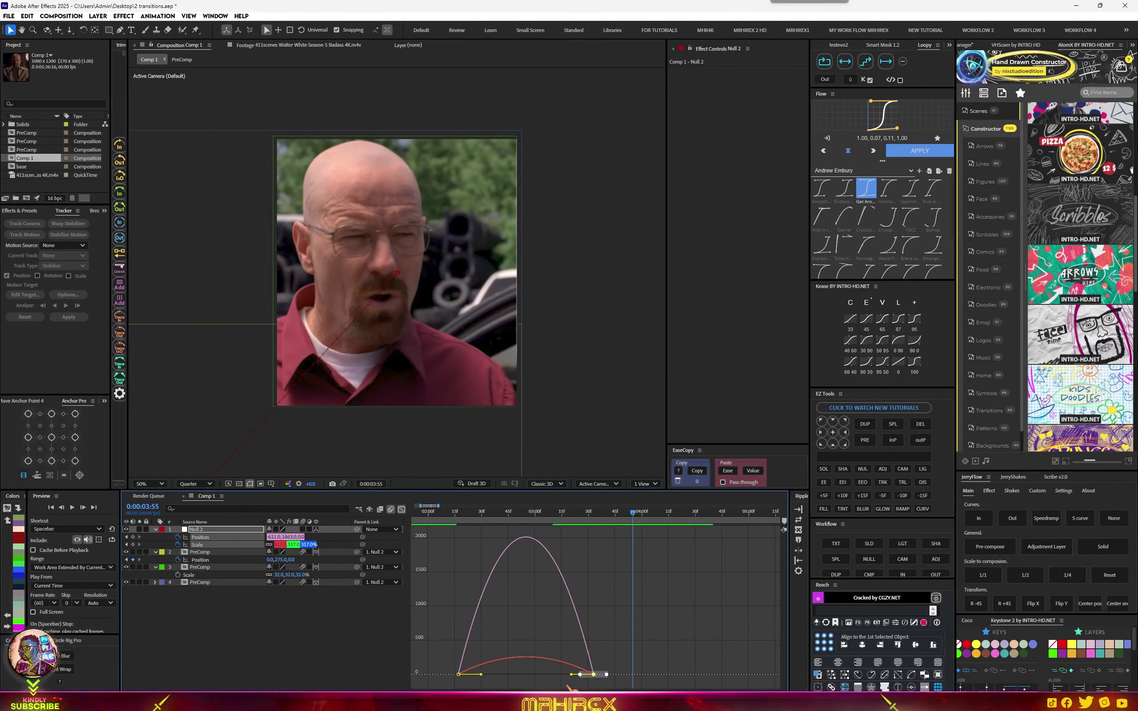
drag(651, 647, 511, 675)
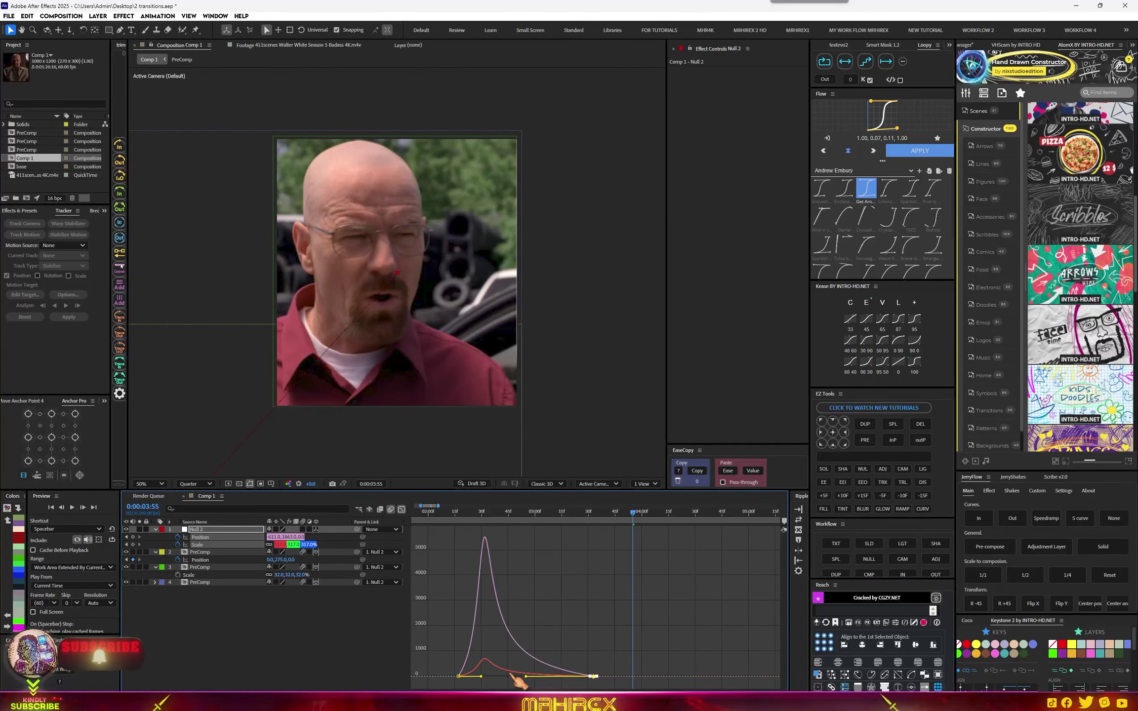
click(403, 509)
Ease the front PreComp's two Position keyframes with a steep early speed peak and a long, gradual slowdown.
drag(644, 558, 522, 564)
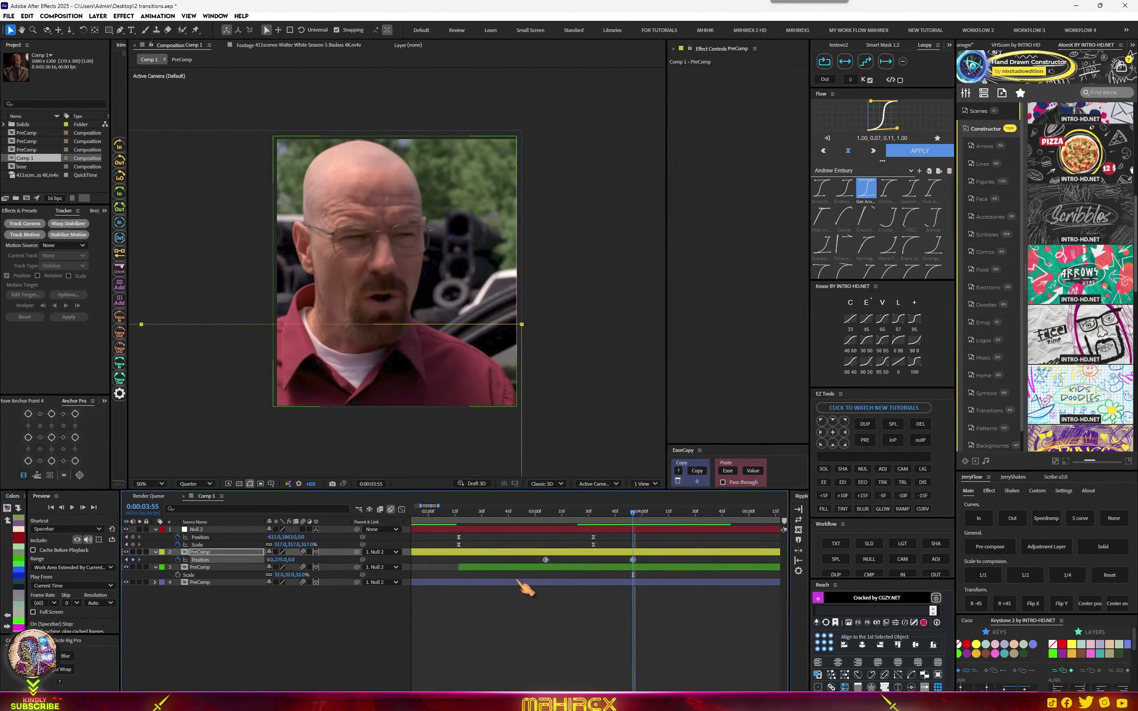
click(401, 509)
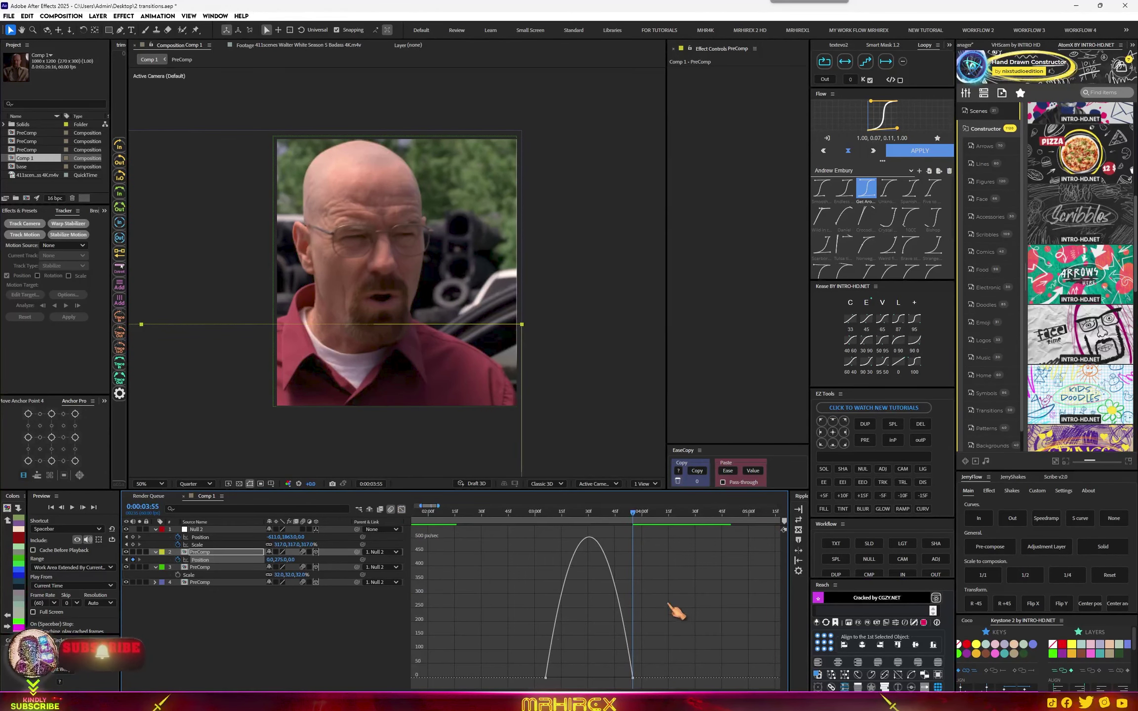
drag(673, 609, 587, 681)
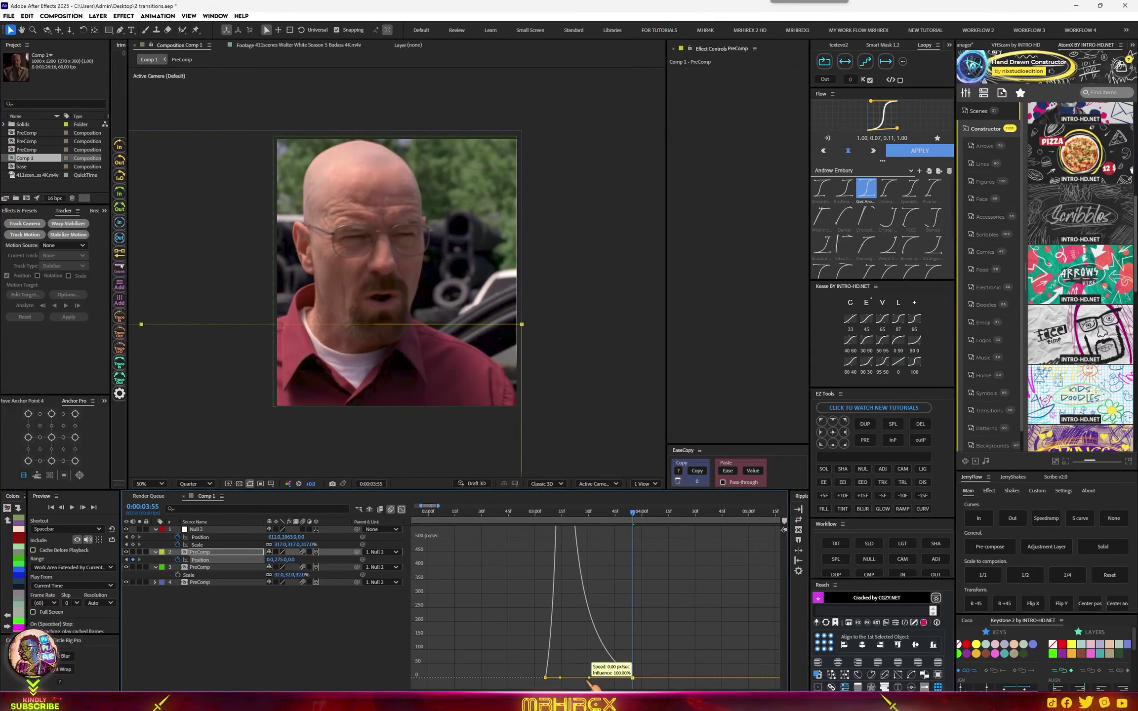
click(402, 510)
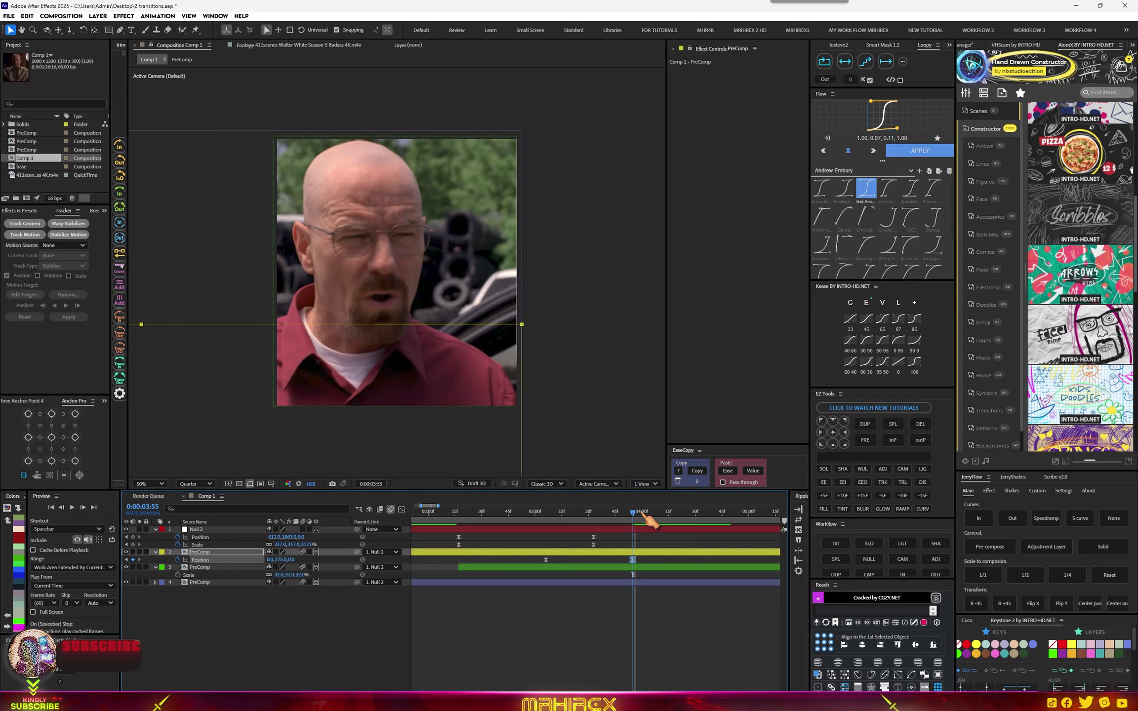
Preview the eased zoom transition from the start of the composition and inspect the frames around 0:00:02:45.
scroll(626, 553, down, 5)
drag(490, 513, 282, 528)
key(space)
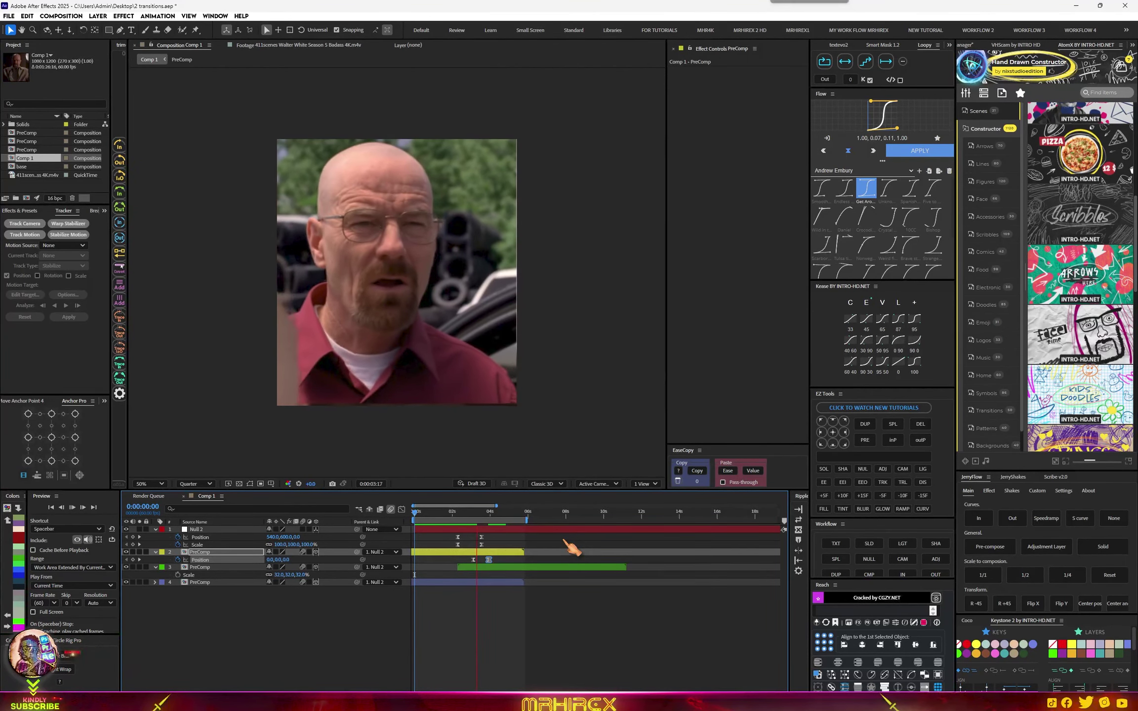
drag(566, 517, 418, 522)
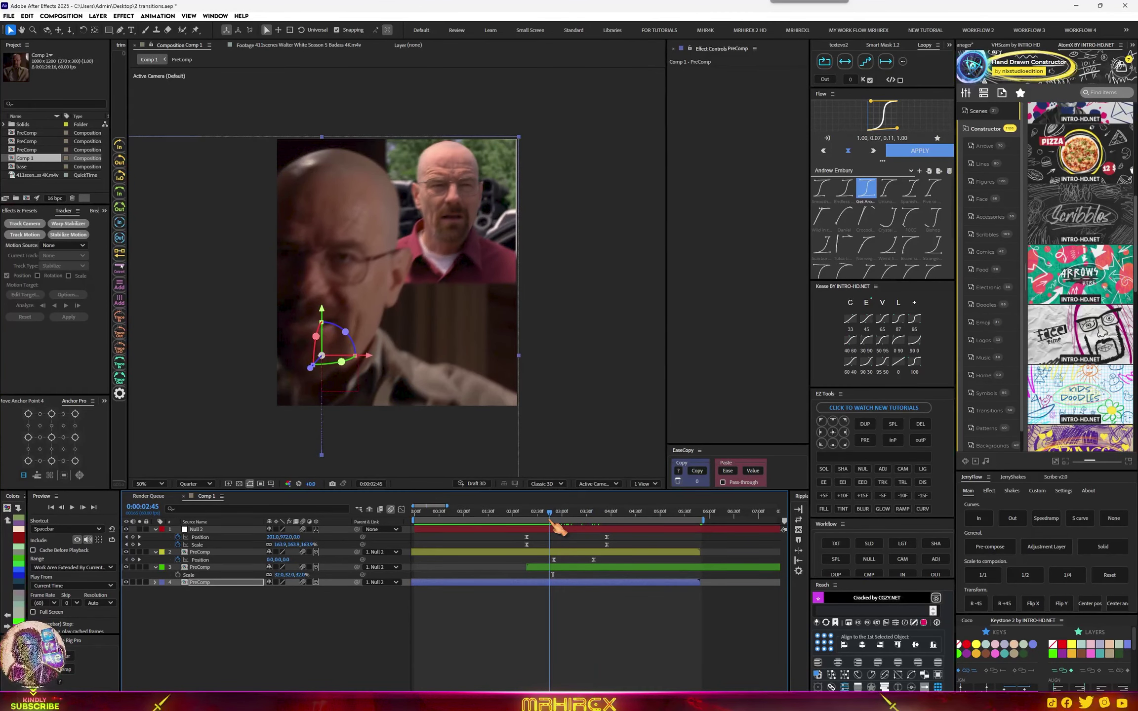
key(space)
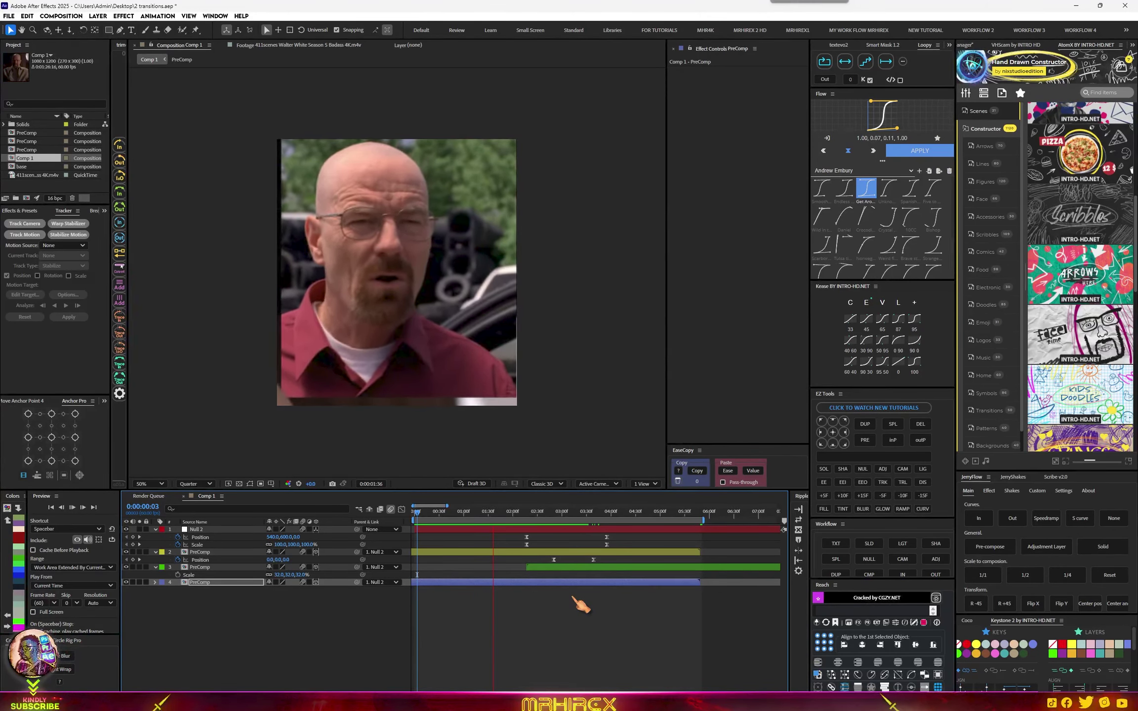
Apply Motion Tile to the inset PreComp layer with Mirror Edges enabled and Output Height set to 200.
click(556, 512)
click(564, 568)
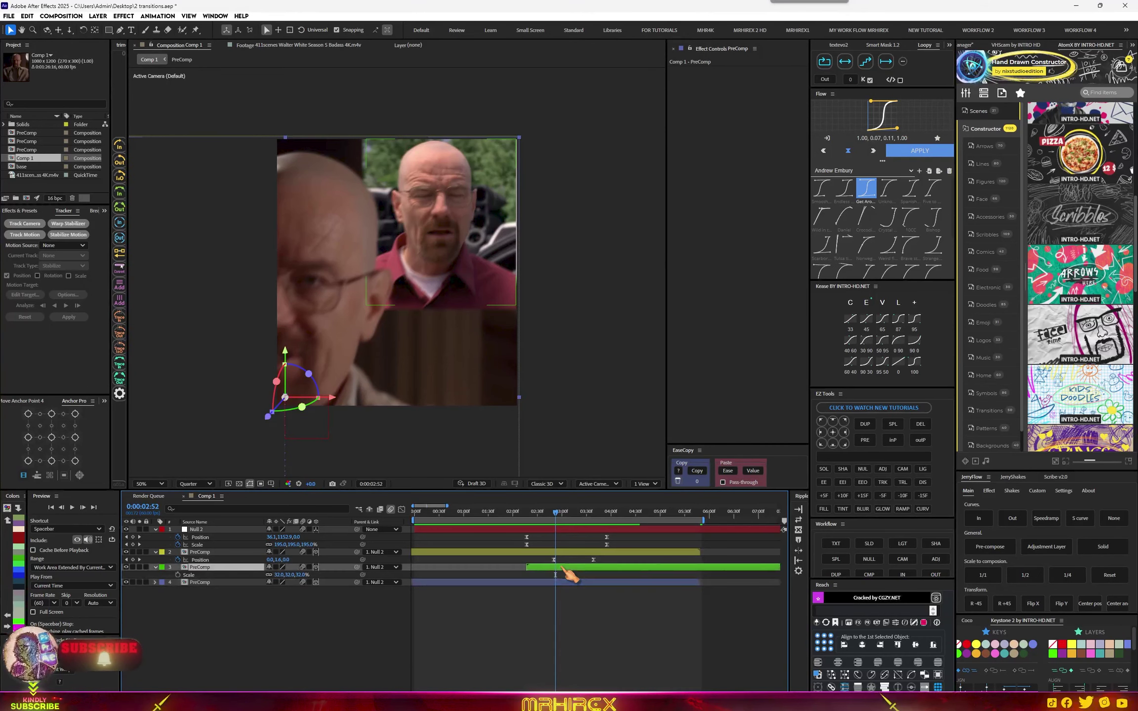
key(ctrl+space)
click(543, 557)
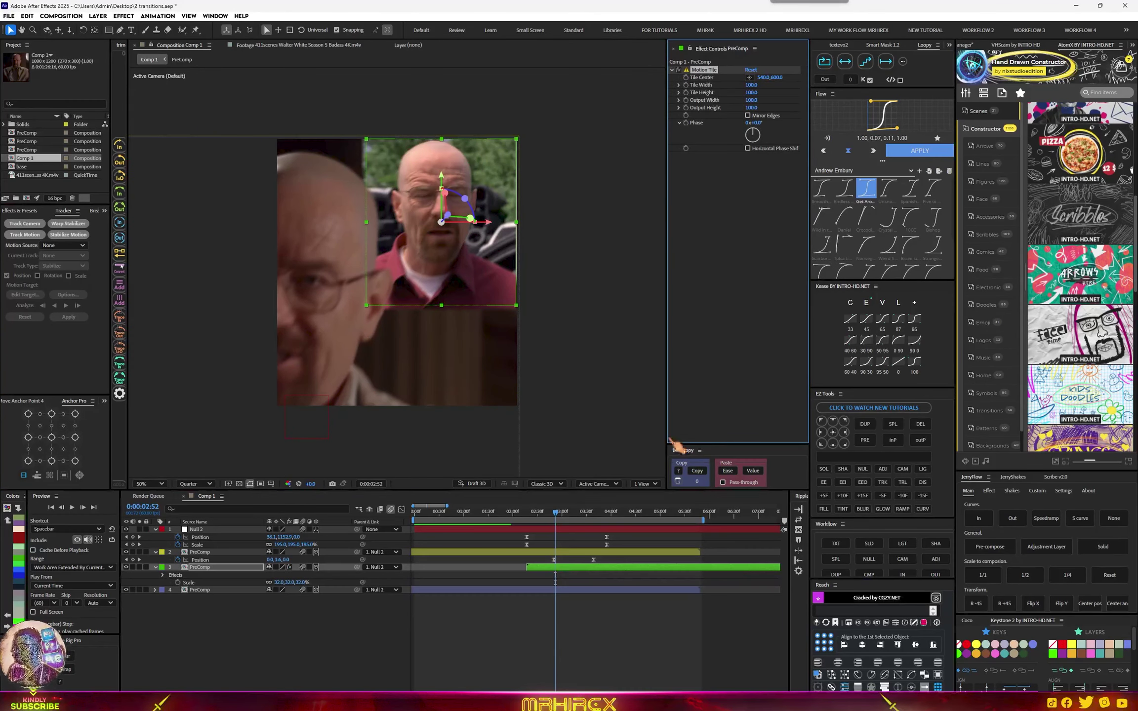
click(770, 116)
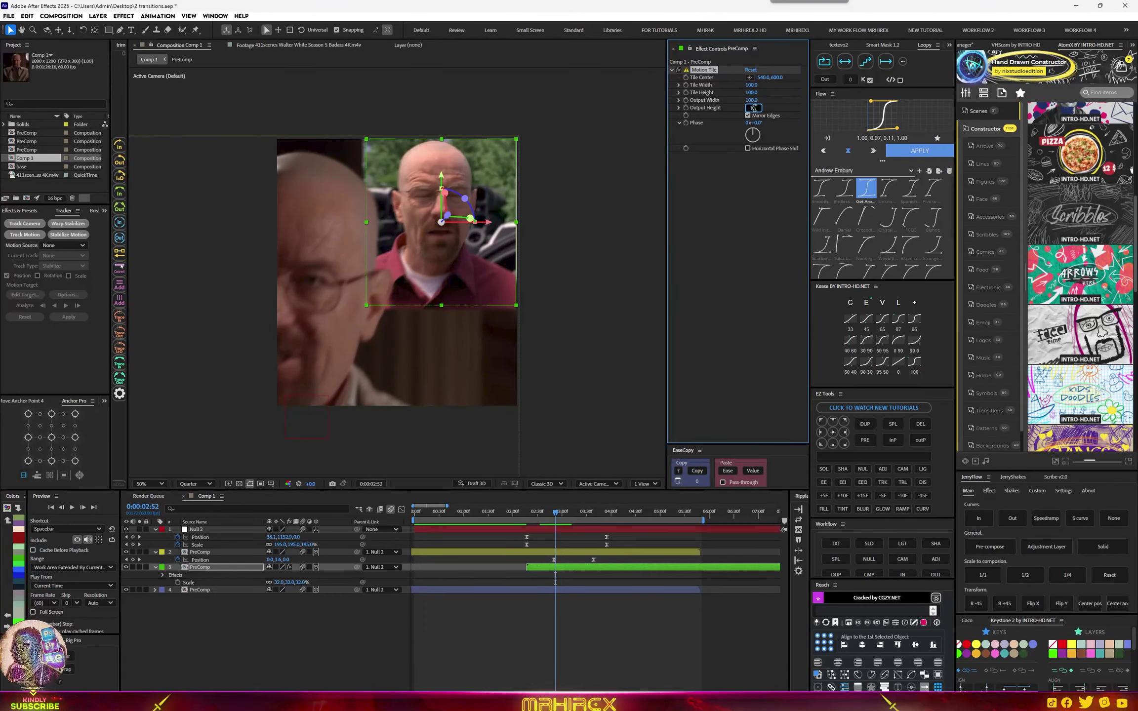
text(20)
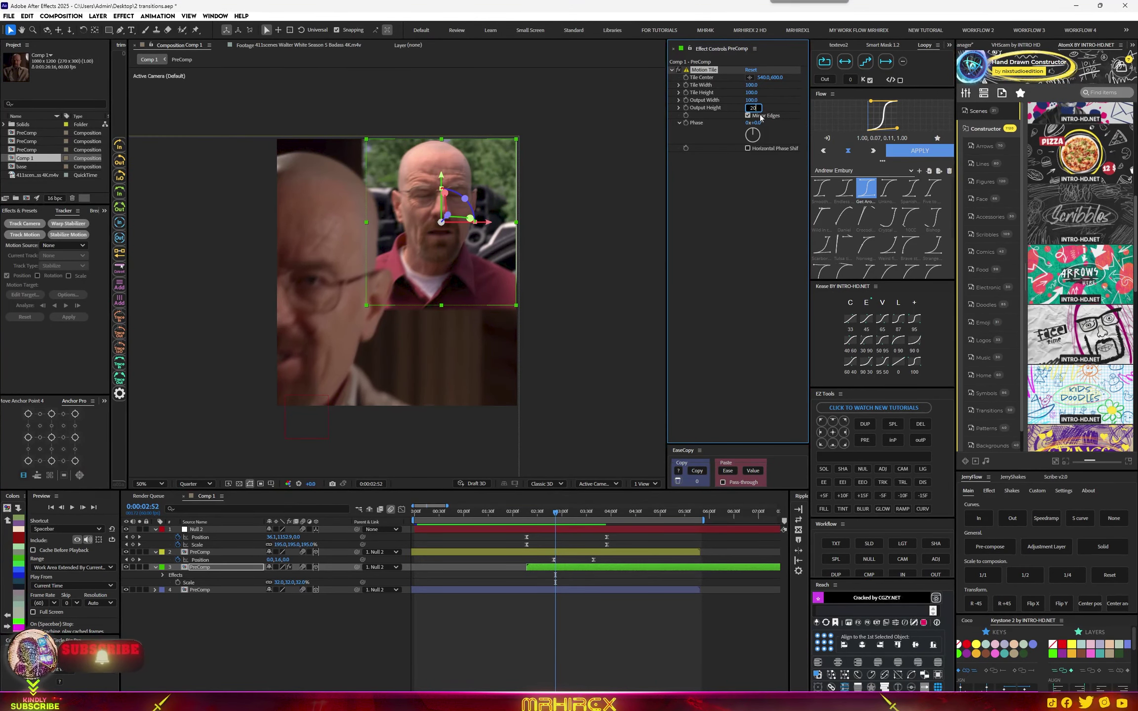
text(0)
click(778, 112)
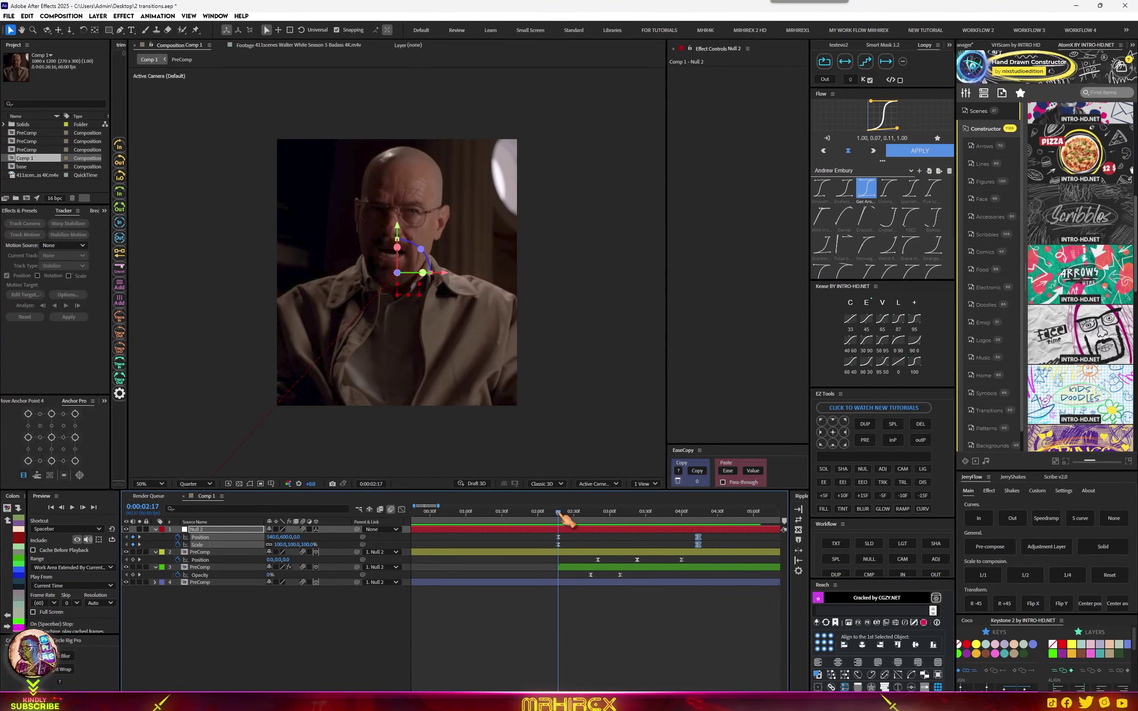
Add an adjustment layer above the null and apply the BCC+Camera Shake effect to it.
scroll(535, 580, up, 2)
scroll(583, 578, down, 2)
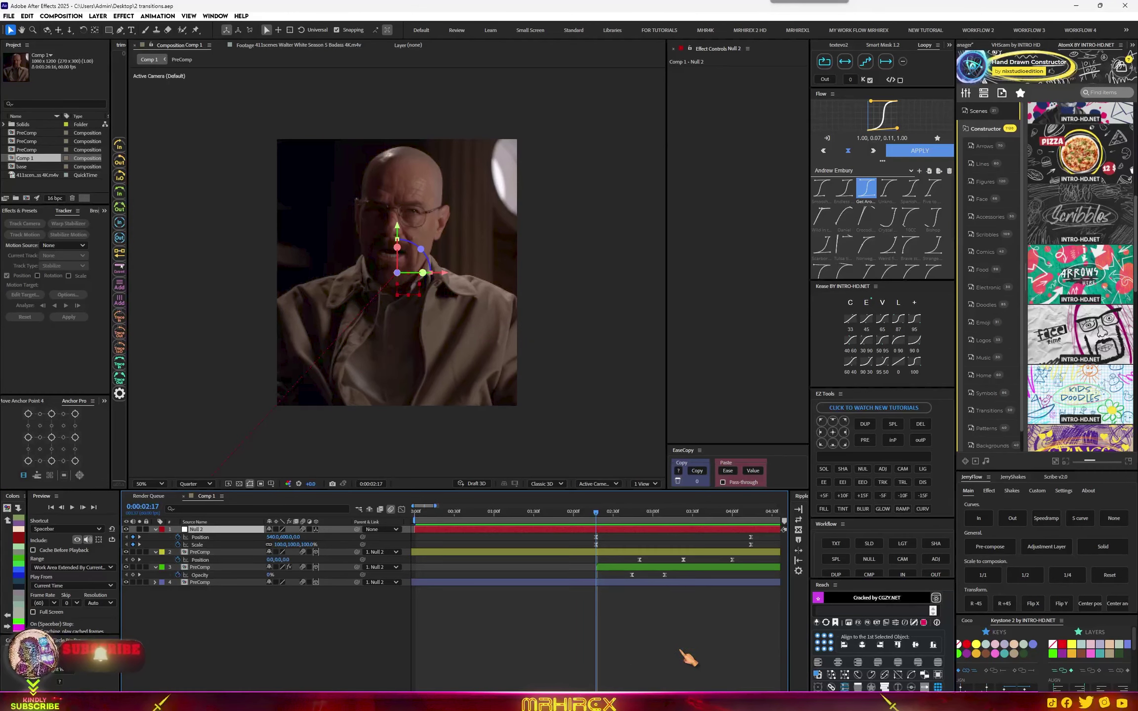
click(1048, 550)
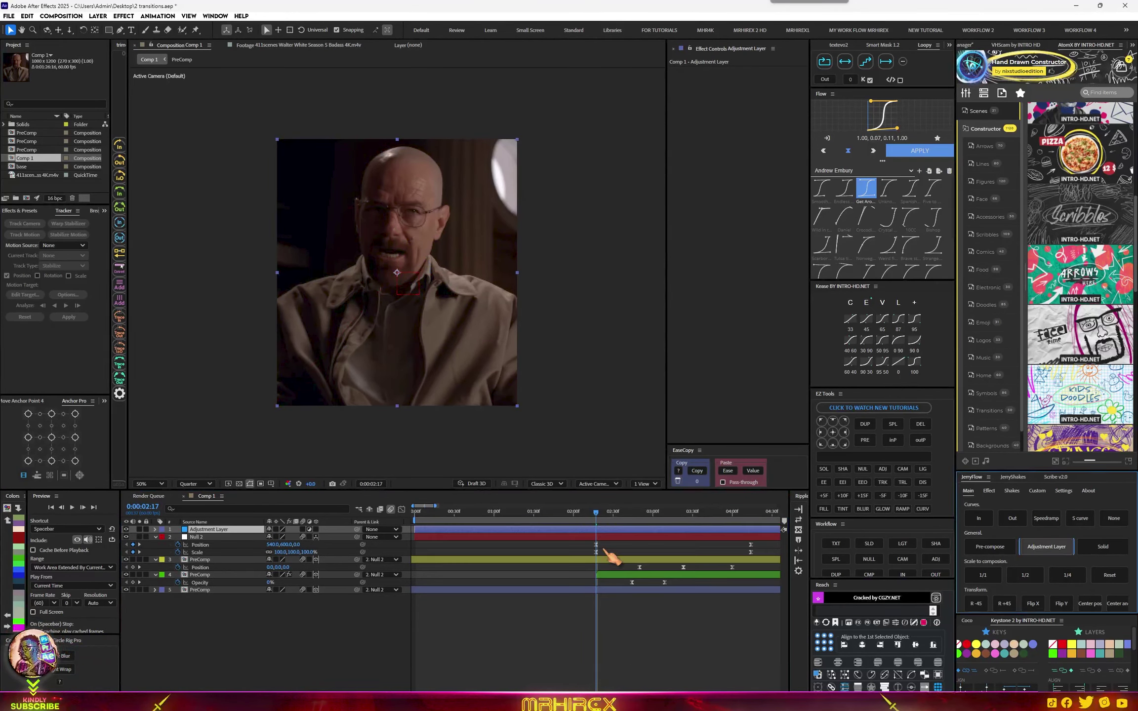
key(ctrl+space)
text(shak)
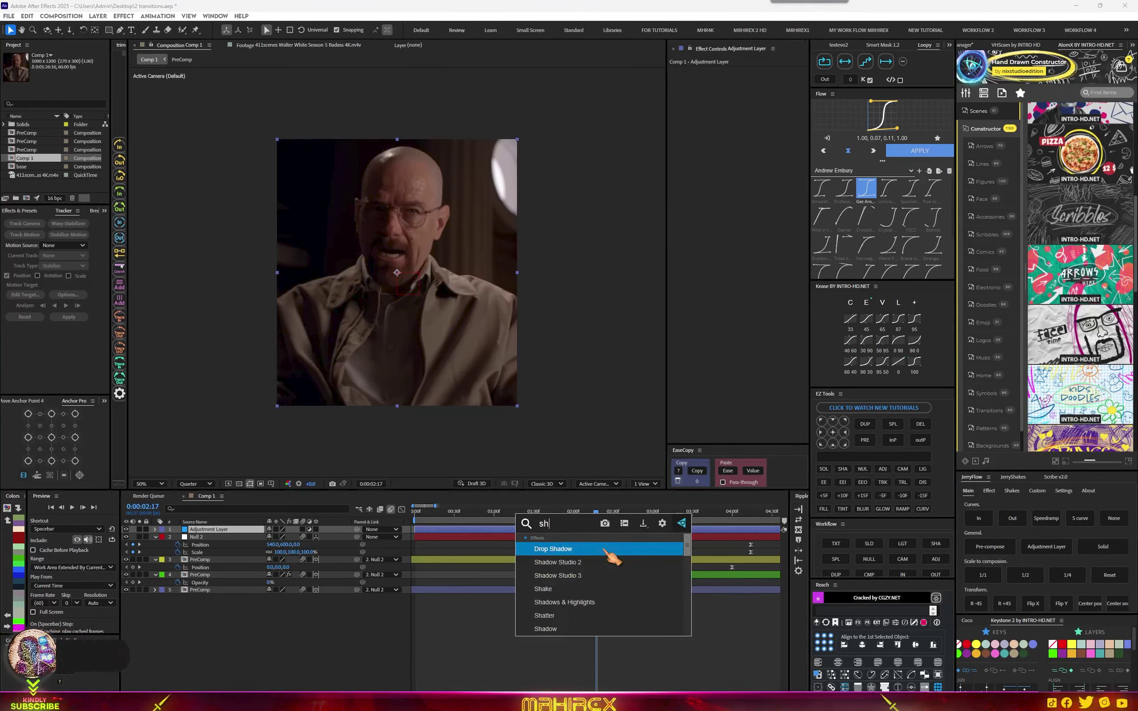
click(585, 578)
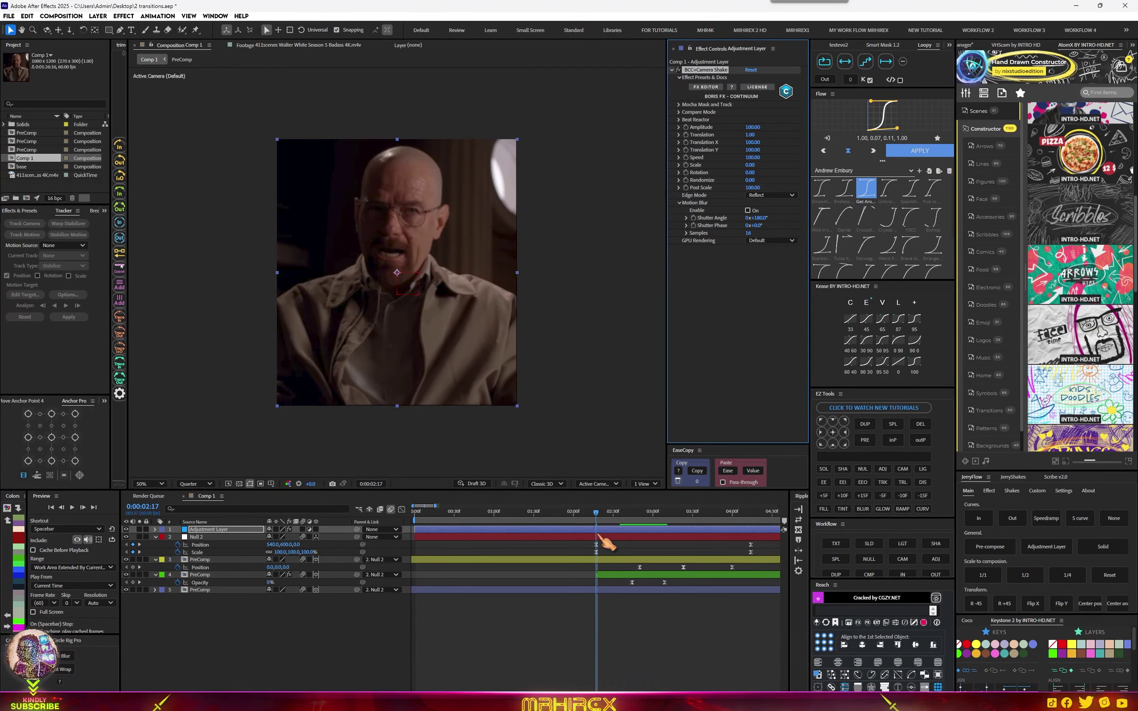
Load a shake preset with motion blur from the FX Editor and keyframe its Amplitude at 100 at 0:00:02:17.
click(706, 87)
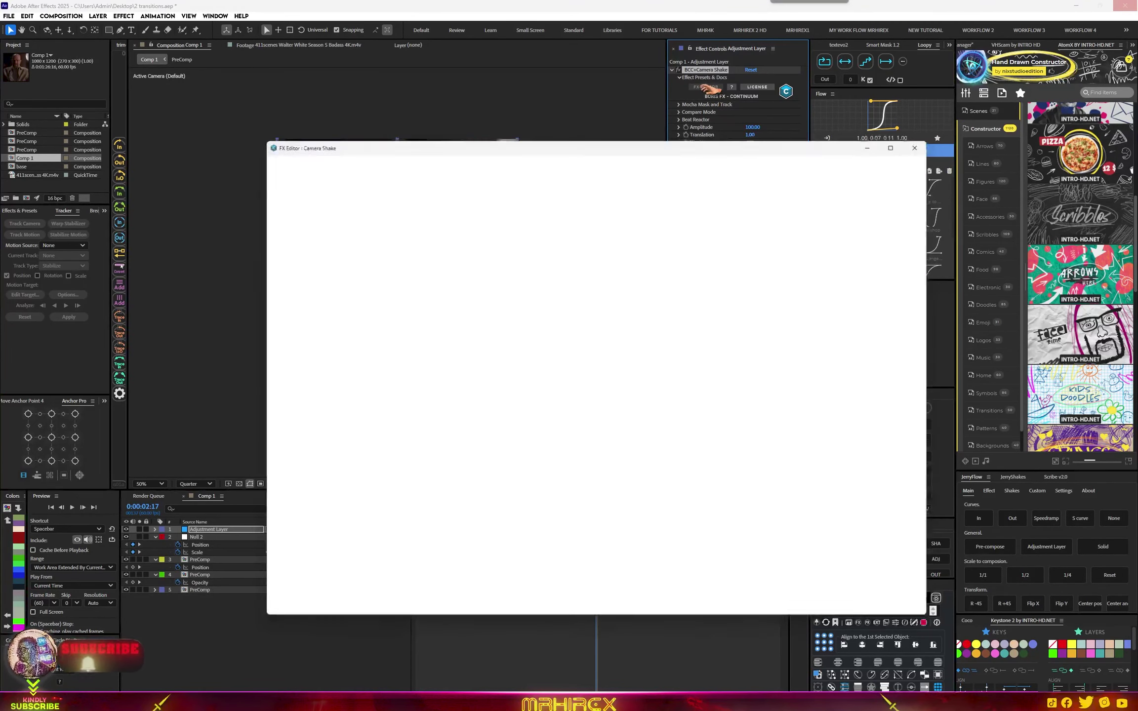
click(275, 341)
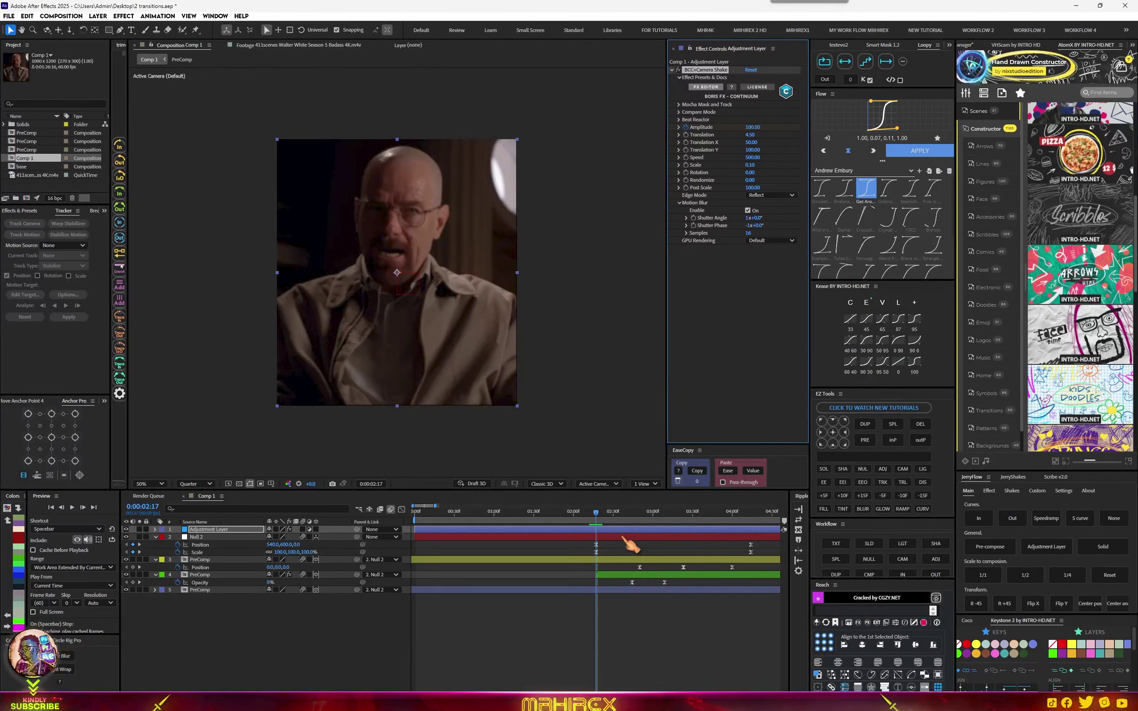
key(u)
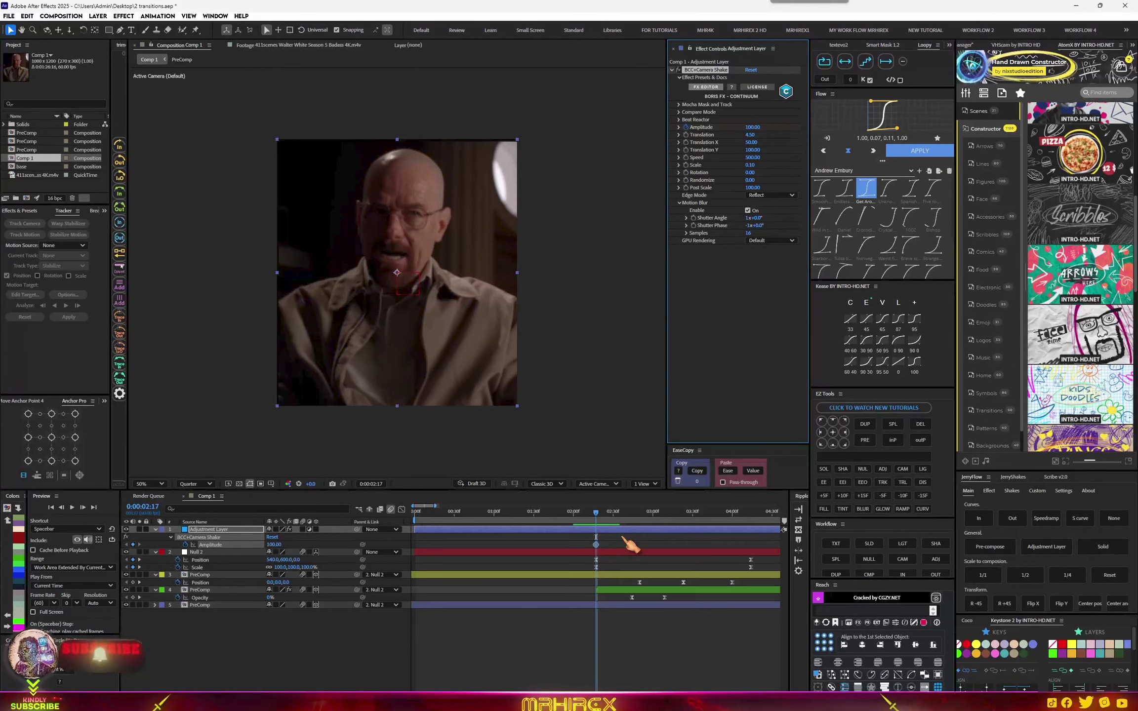
Keyframe the camera shake's Amplitude at 0 on both sides of the peak, at 0:00:00:58 and 0:00:02:41.
drag(598, 515, 493, 513)
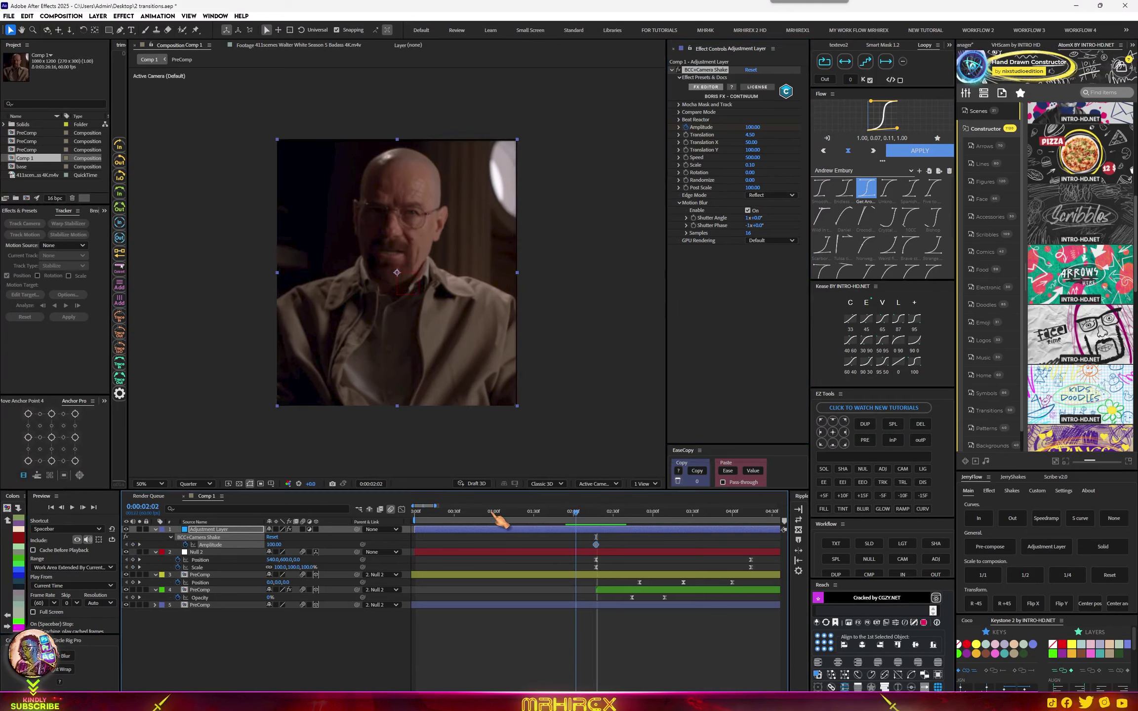
drag(754, 130, 657, 136)
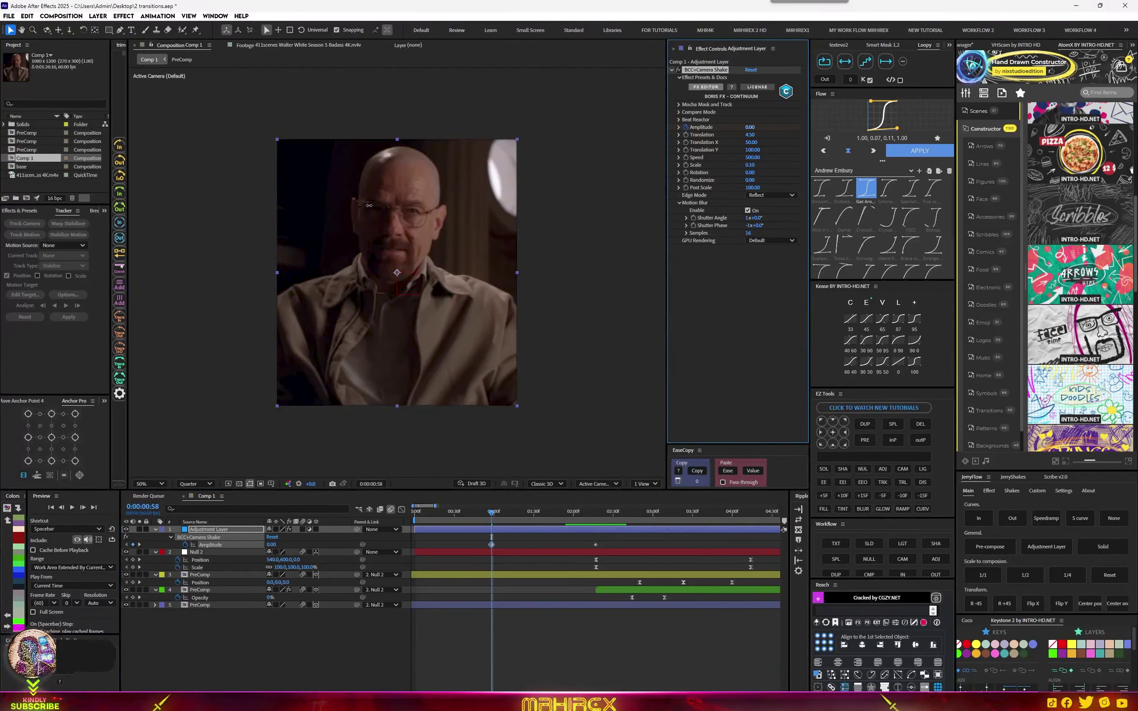
drag(694, 514, 629, 527)
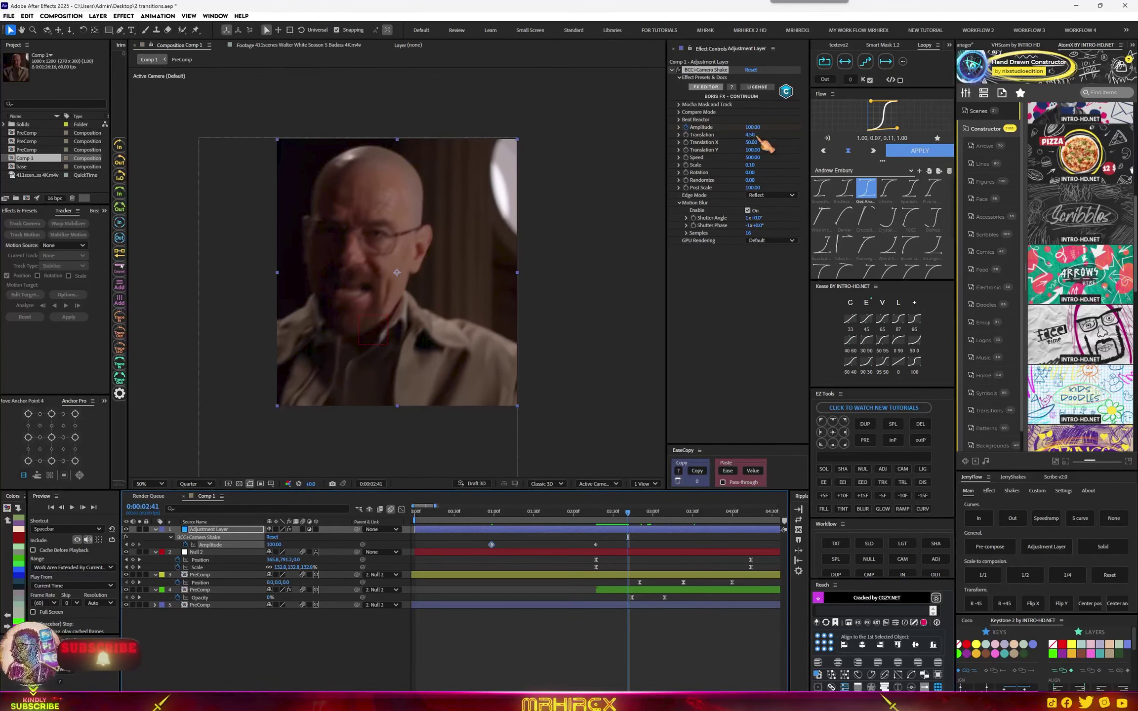
drag(754, 128, 621, 141)
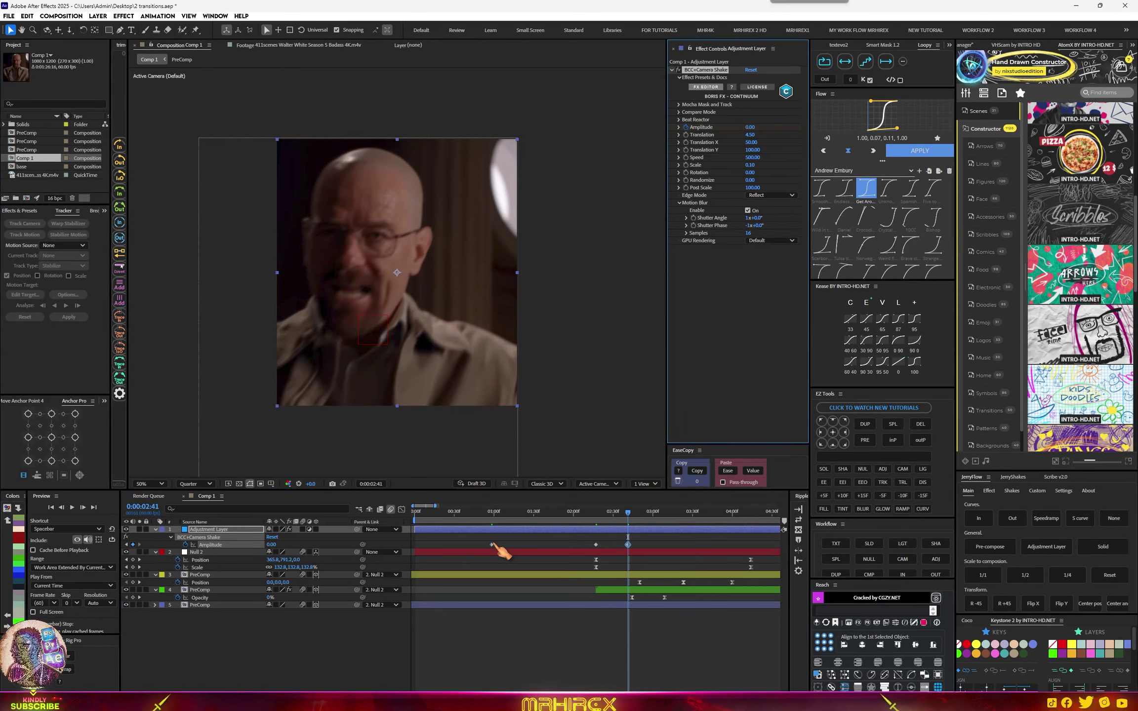
Move the first camera shake Amplitude keyframe to about 0:00:01:30, apply Easy Ease to all Amplitude keyframes, and preview the shake.
drag(492, 545, 545, 512)
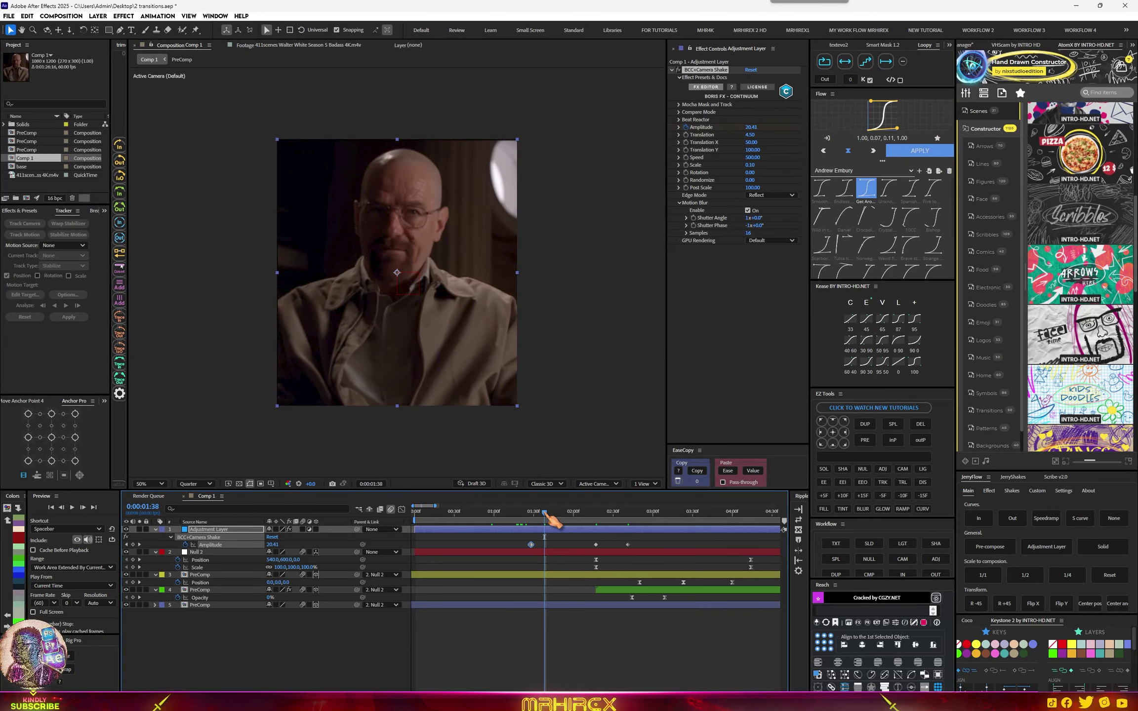
click(497, 546)
drag(652, 541, 497, 547)
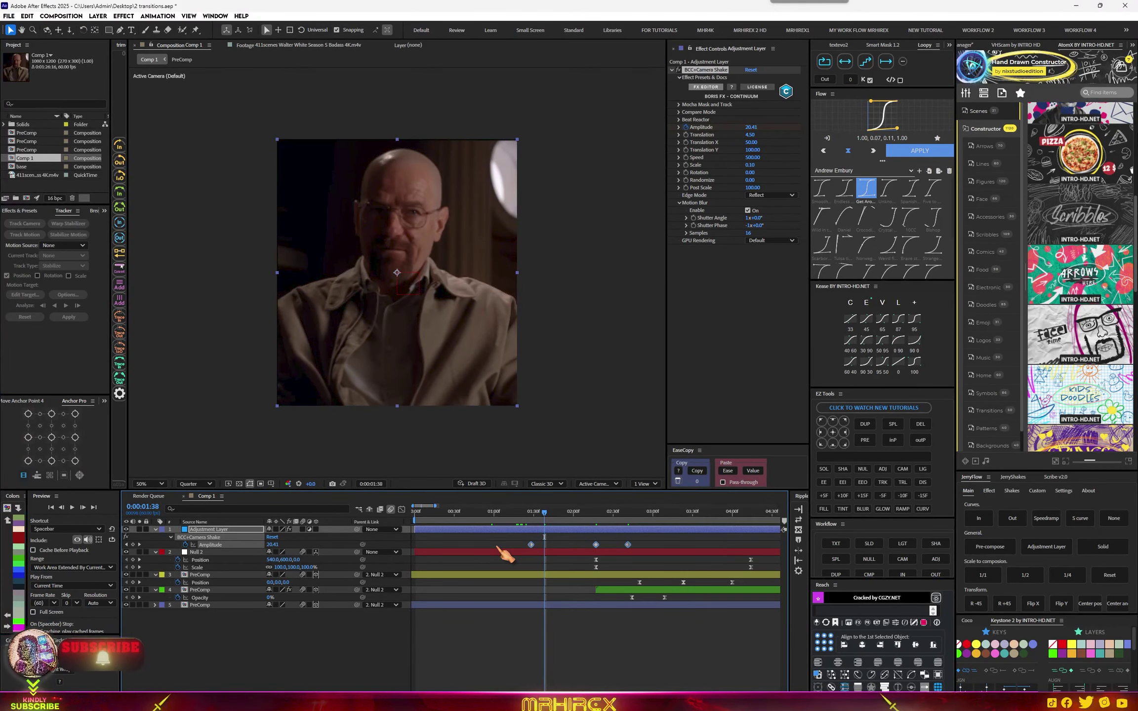
key(F9)
click(593, 511)
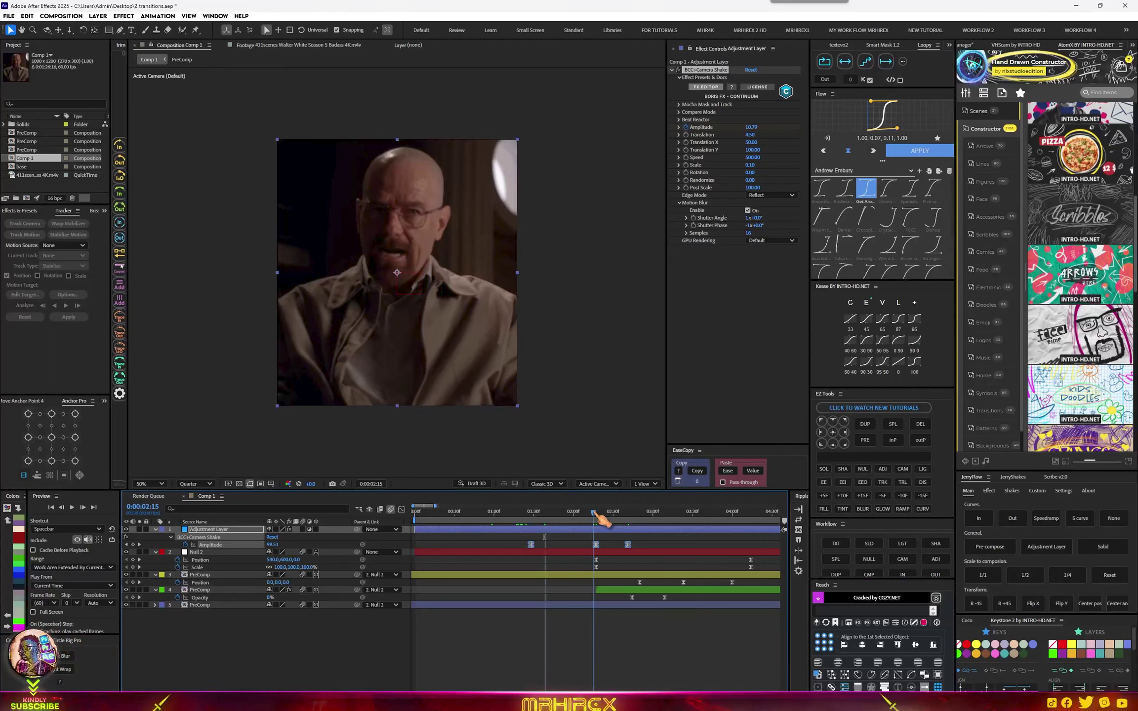
drag(595, 512, 613, 511)
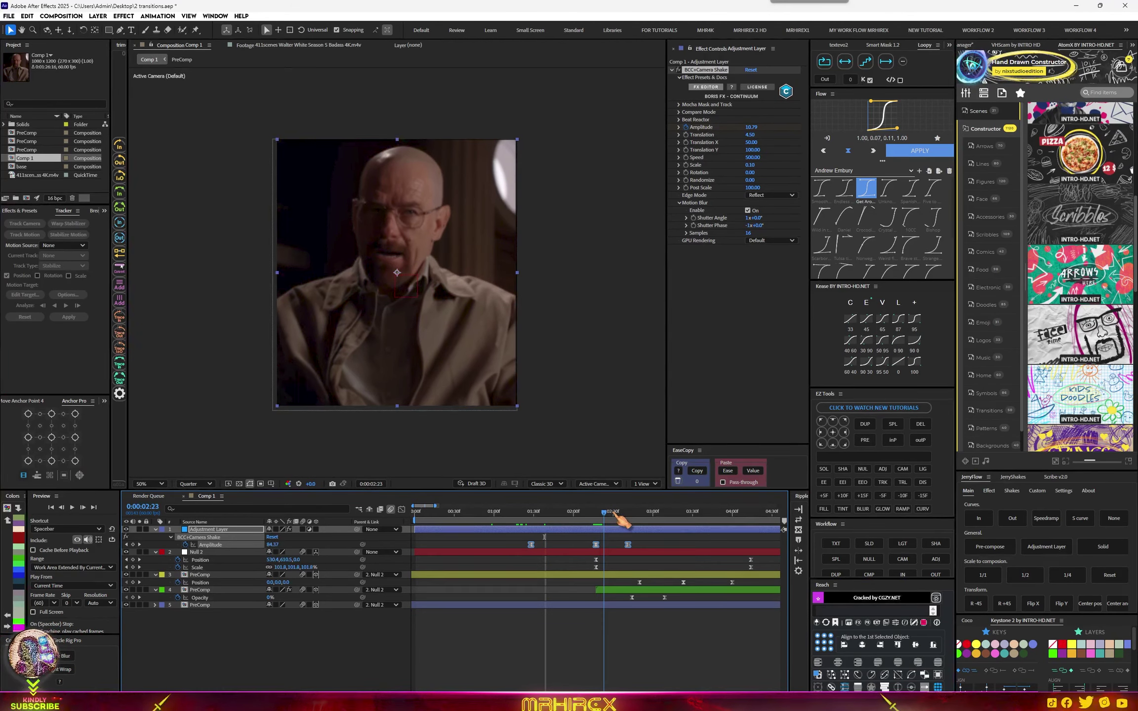
drag(519, 514, 499, 517)
scroll(509, 535, down, 3)
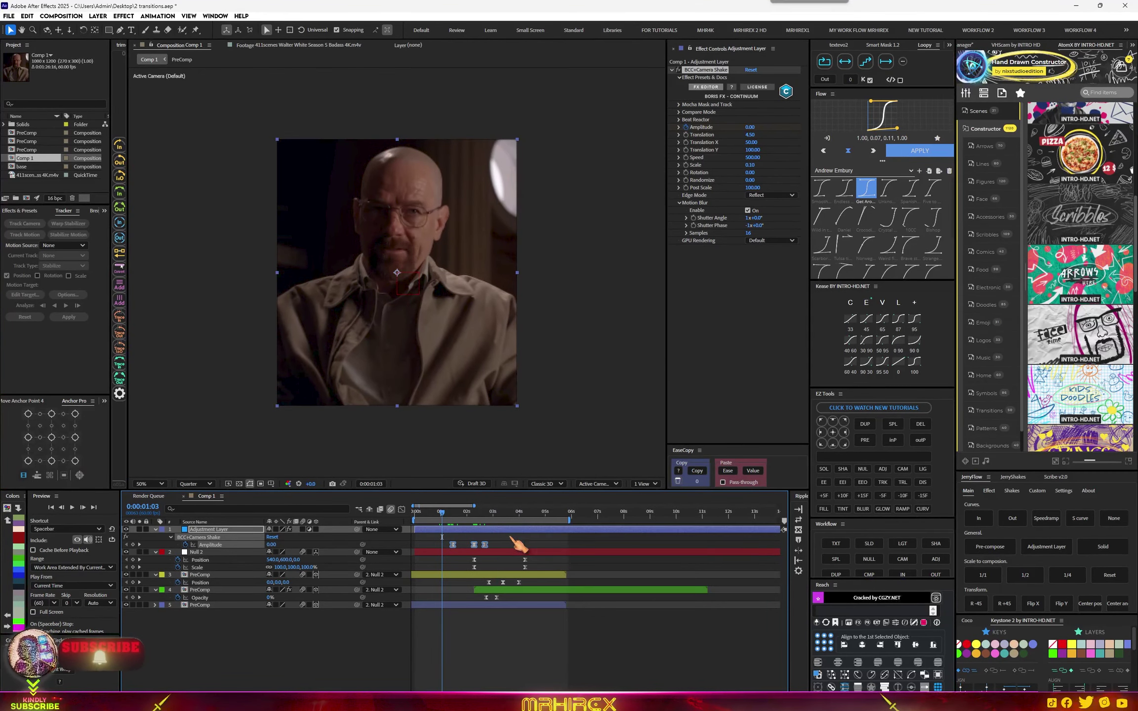
key(space)
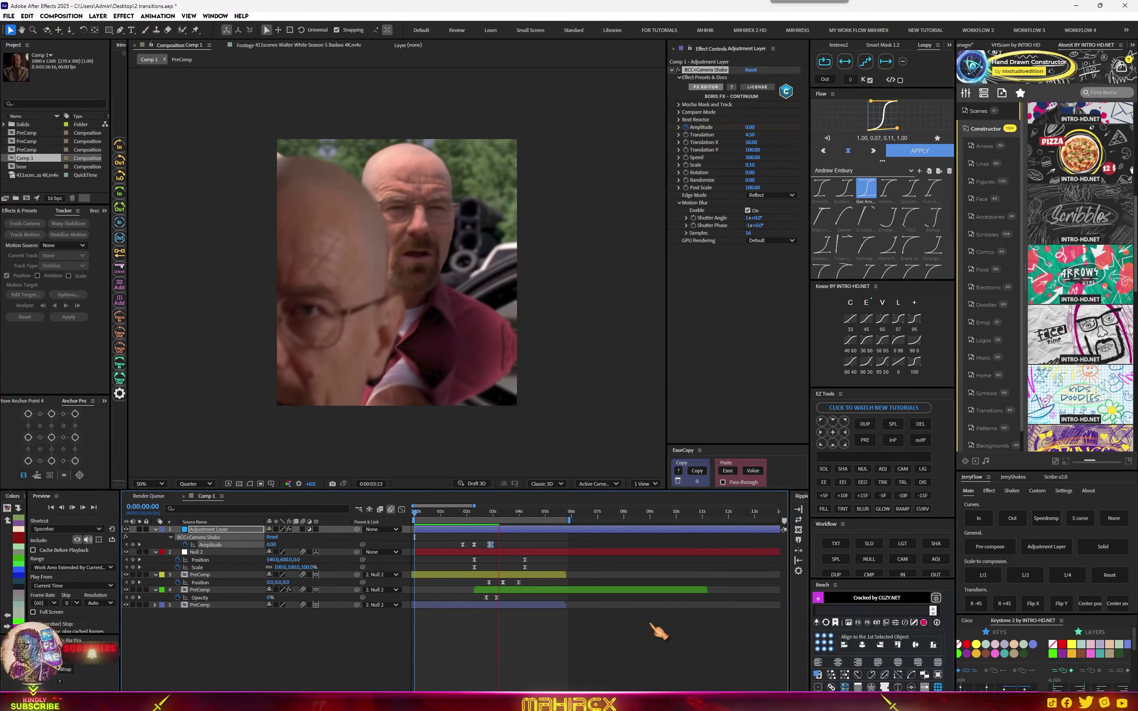
Add another adjustment layer above the camera shake layer and apply the Glitchify effect to it.
drag(562, 515, 550, 519)
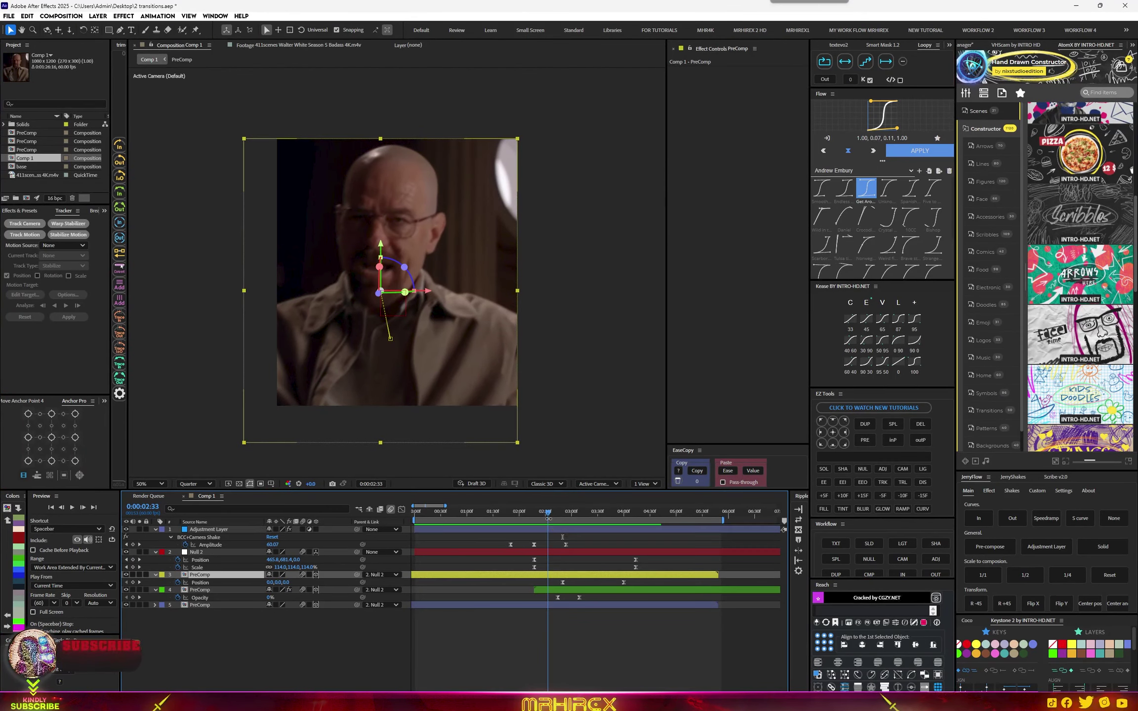
click(554, 530)
click(1047, 546)
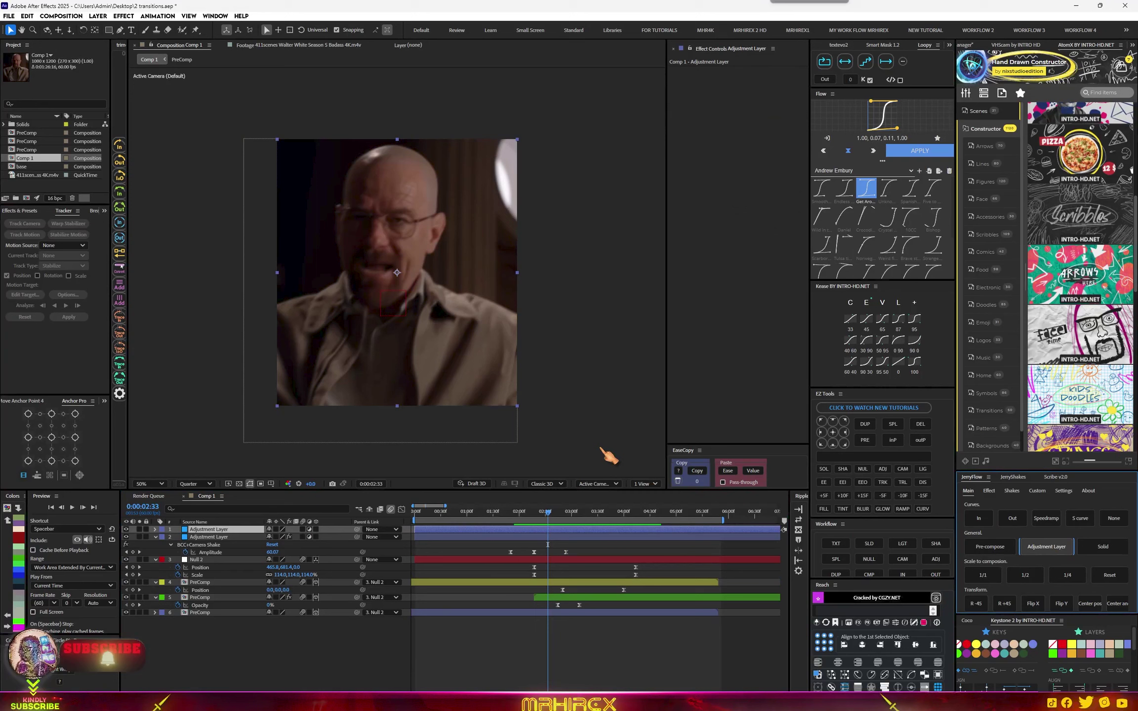
key(ctrl+space)
text(gl)
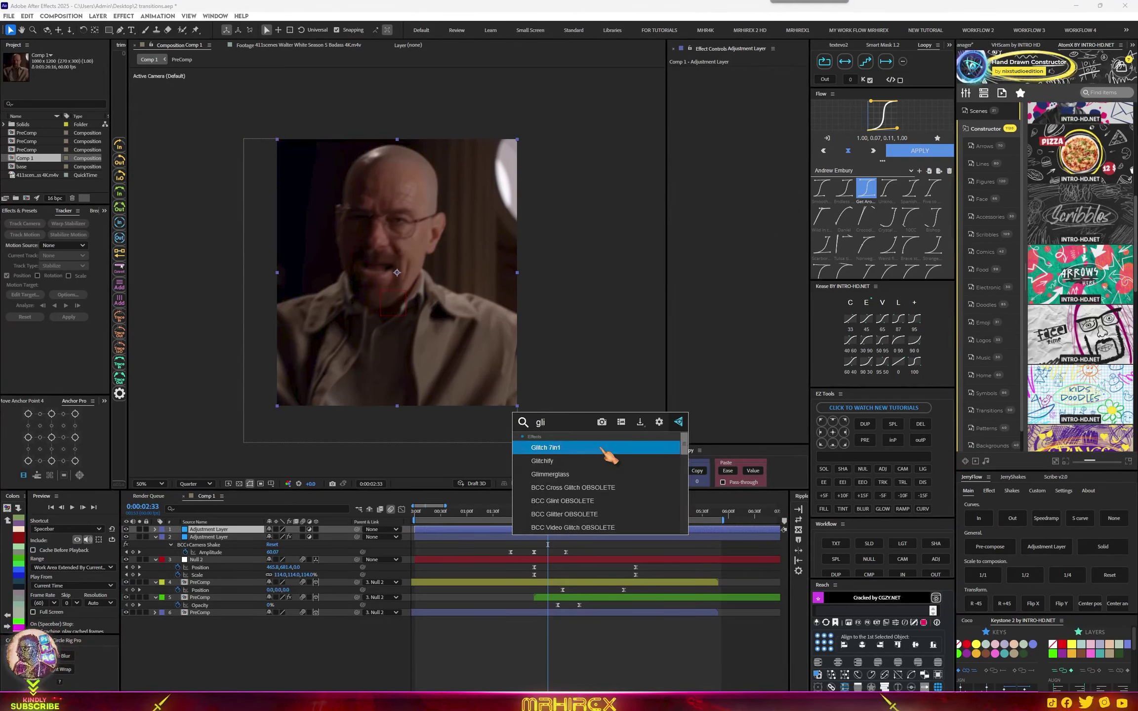
click(597, 457)
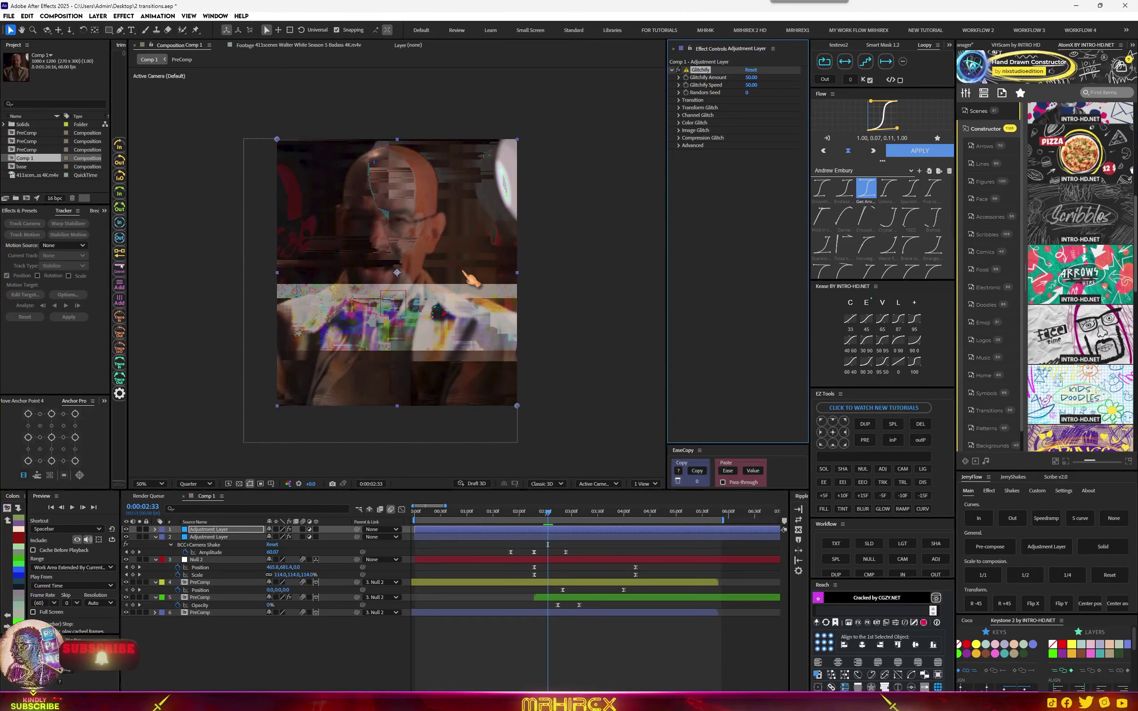
Set the preview resolution to Full and keyframe Glitchify Amount at 20 at 0:00:02:33, with Random Seed set to 300.
click(197, 483)
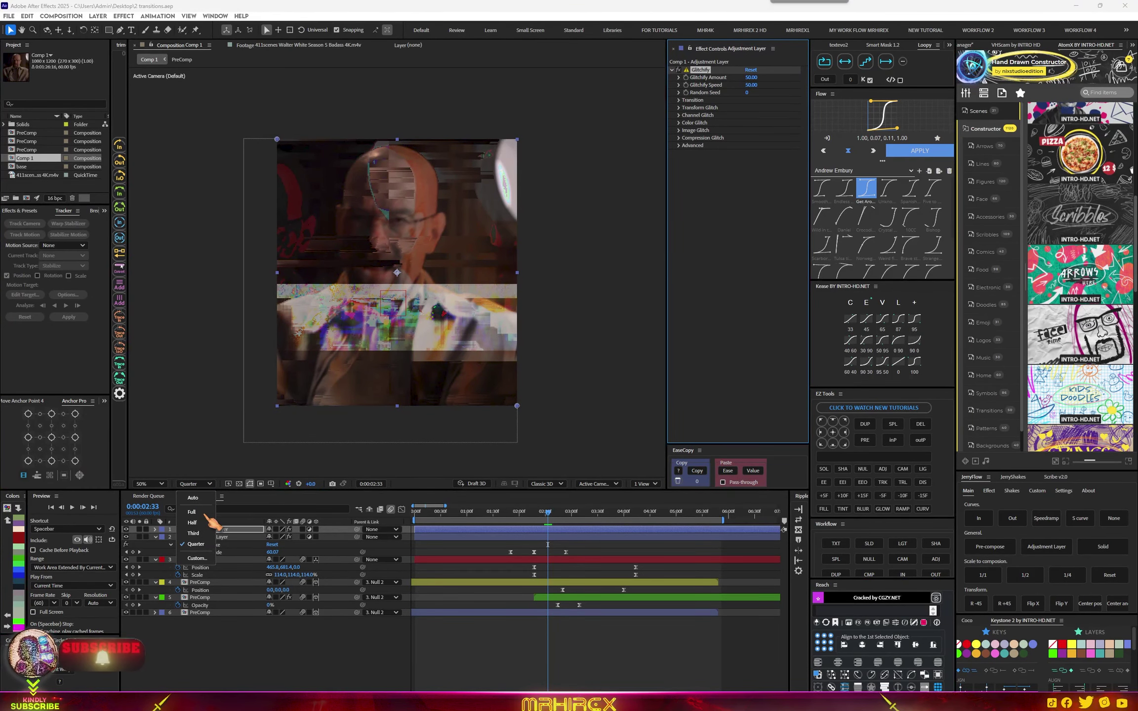
click(195, 512)
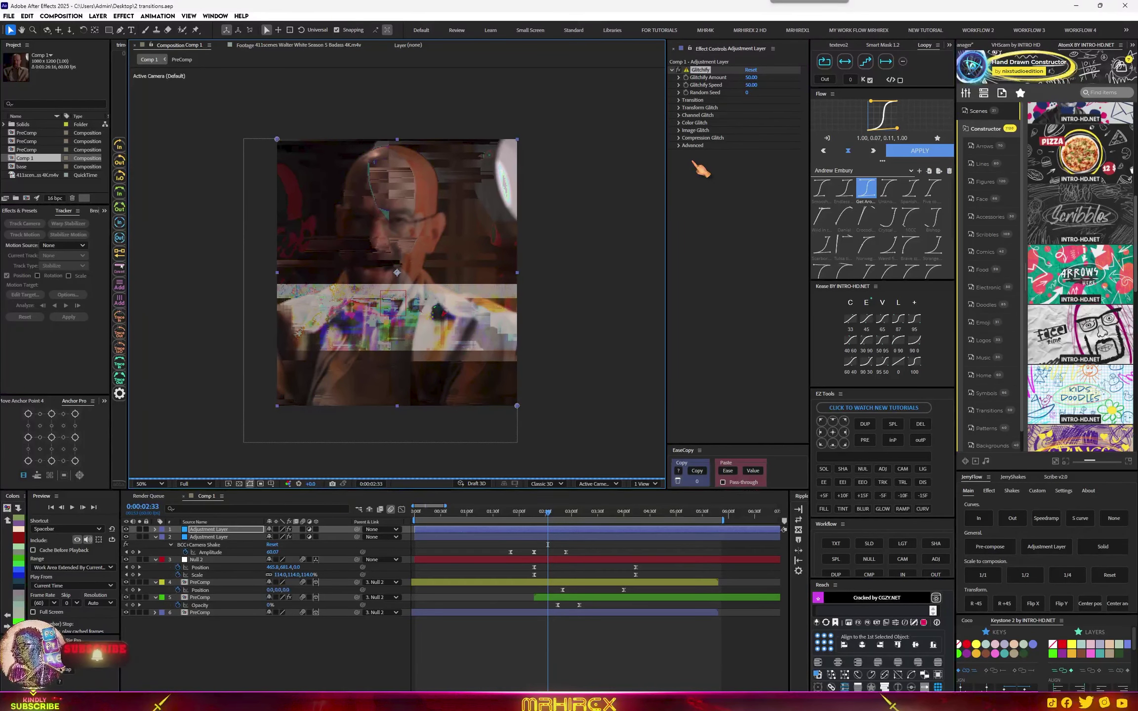
click(686, 77)
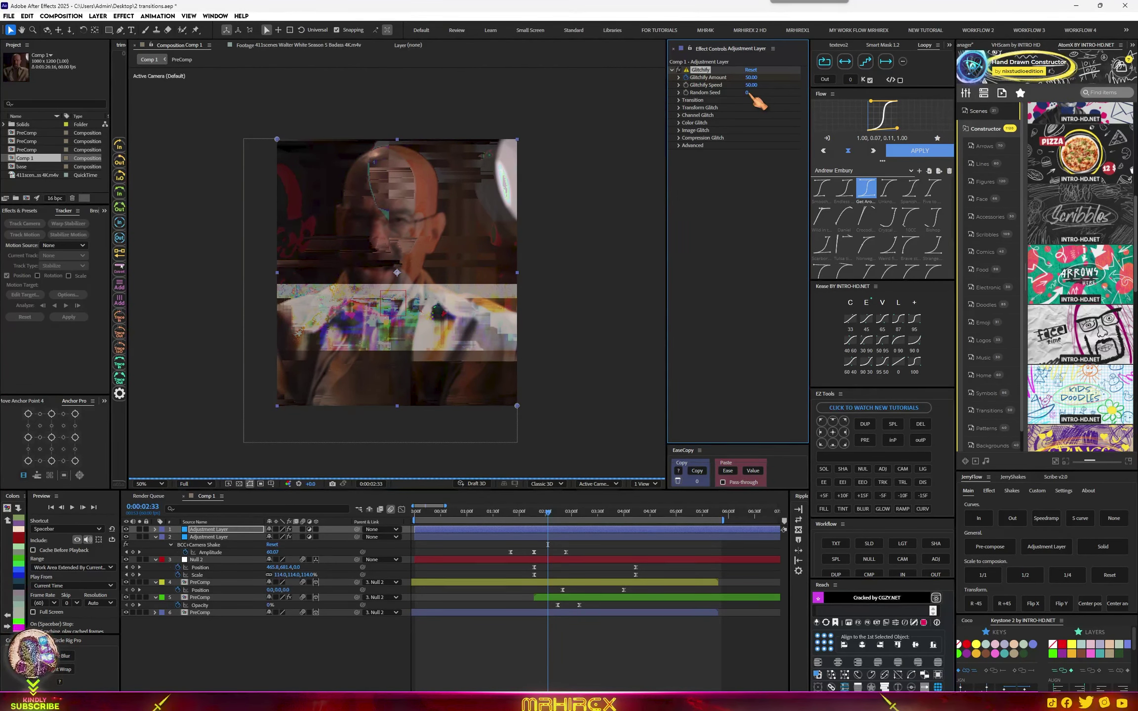
drag(750, 78, 741, 78)
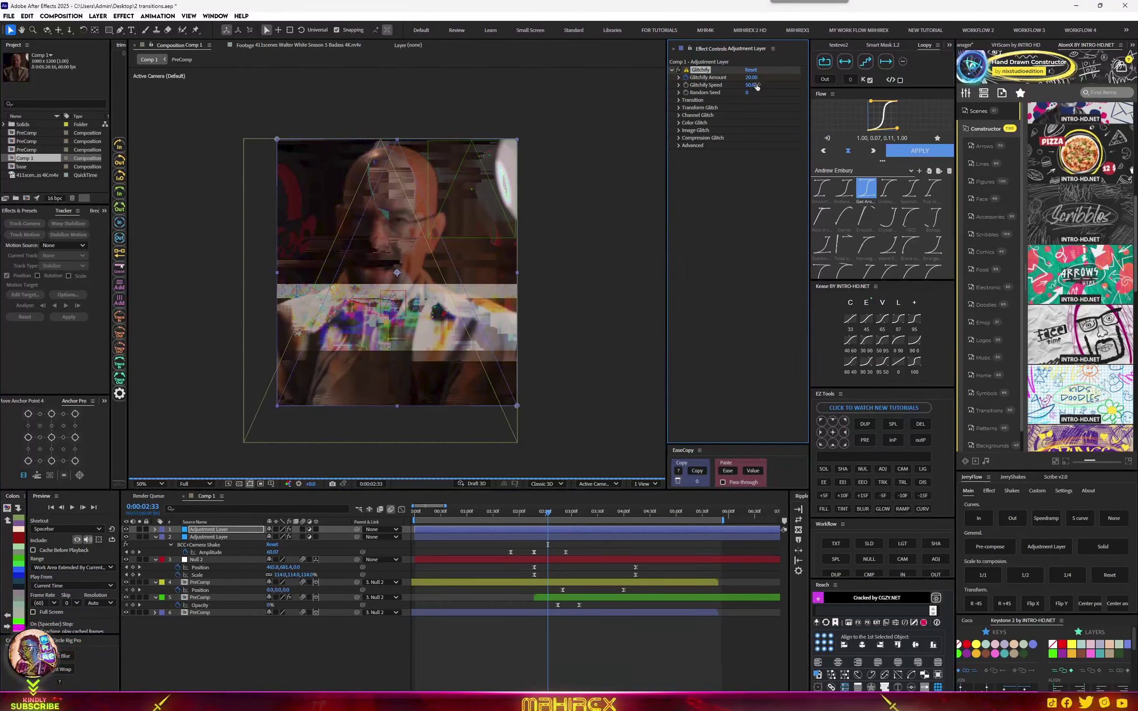
drag(748, 92, 752, 91)
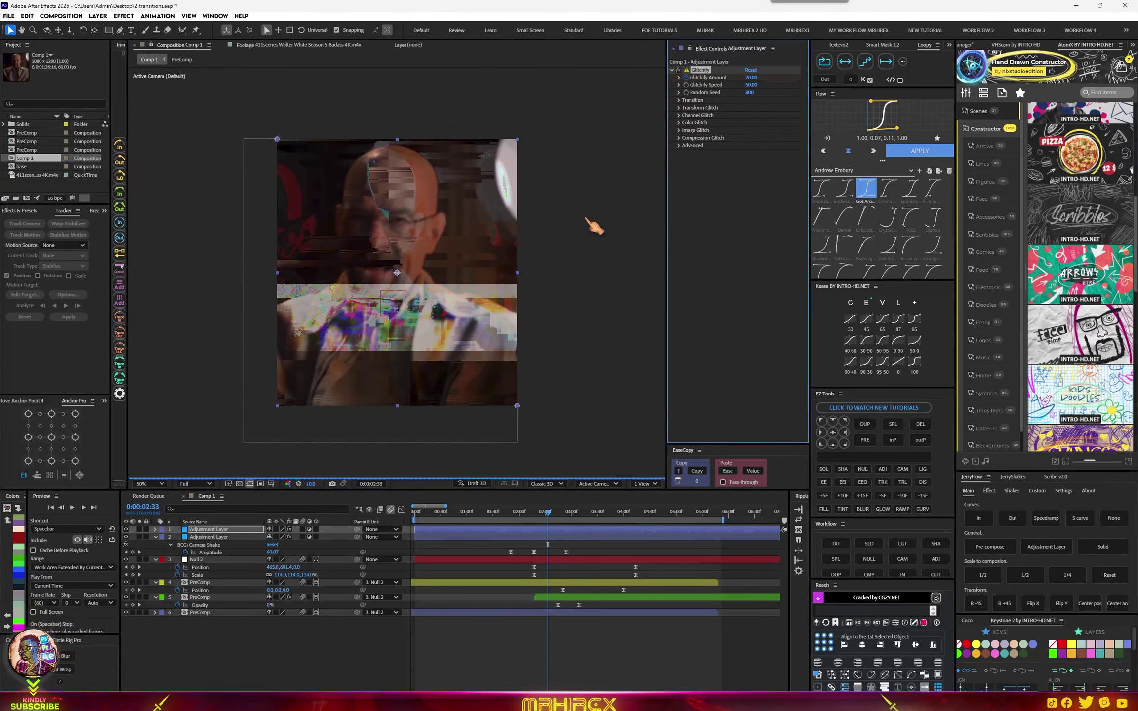
Keyframe Glitchify Amount at 0 at 0:00:01:29, add a closing keyframe after the peak, ease the keyframes, and preview the glitch.
click(761, 98)
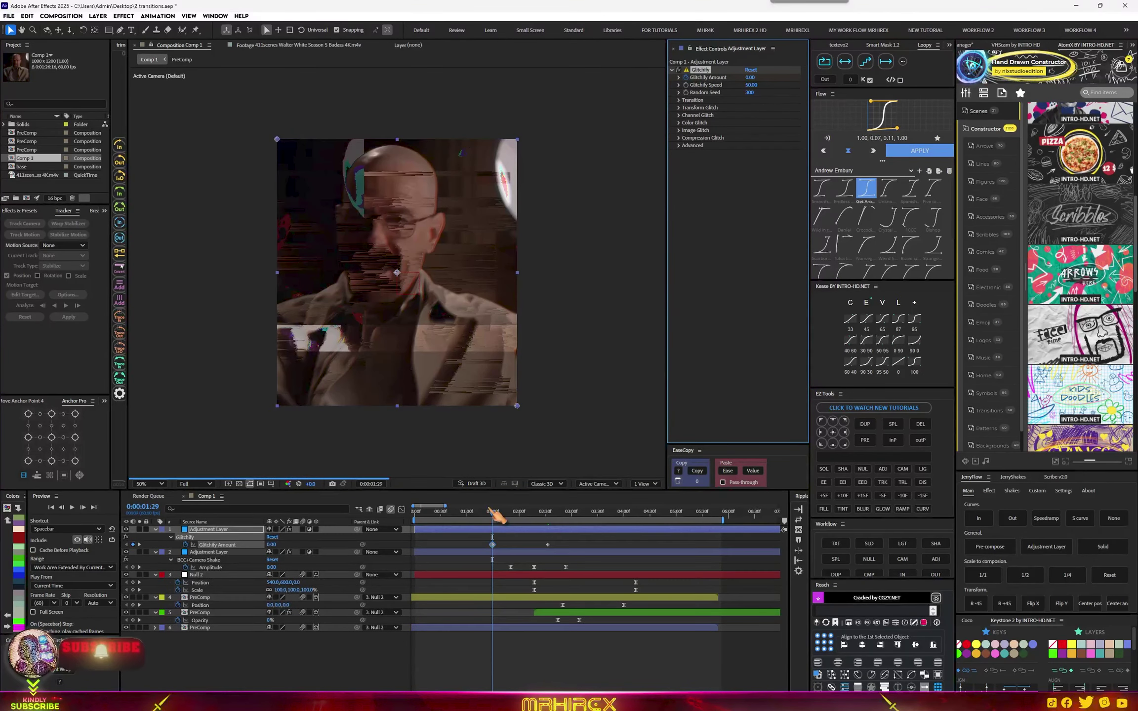
drag(495, 521, 618, 531)
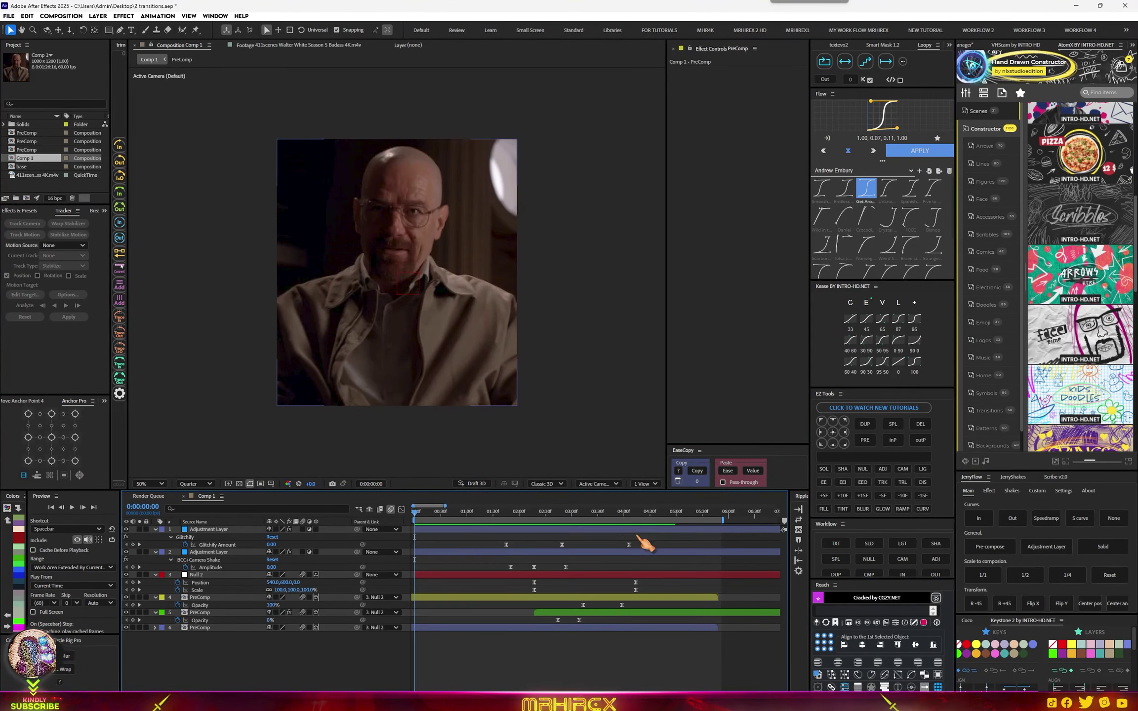
key(space)
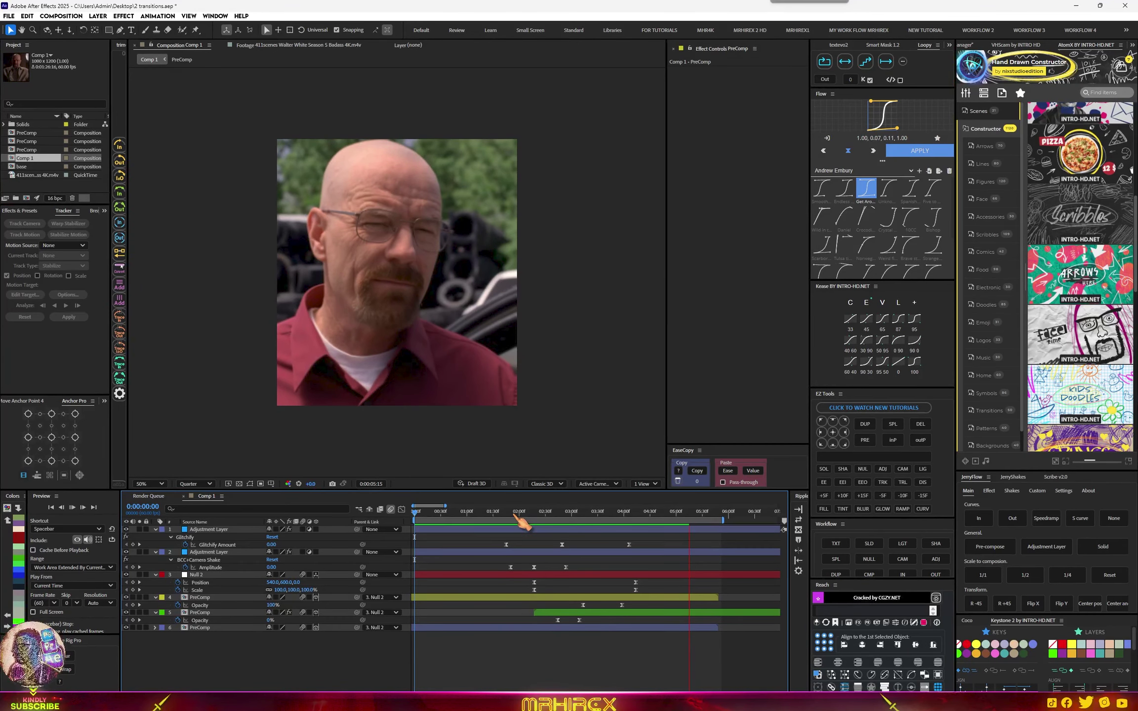
Add an adjustment layer above the Glitchify layer and apply Optics Compensation with Reverse Lens Distortion enabled.
drag(514, 515, 537, 514)
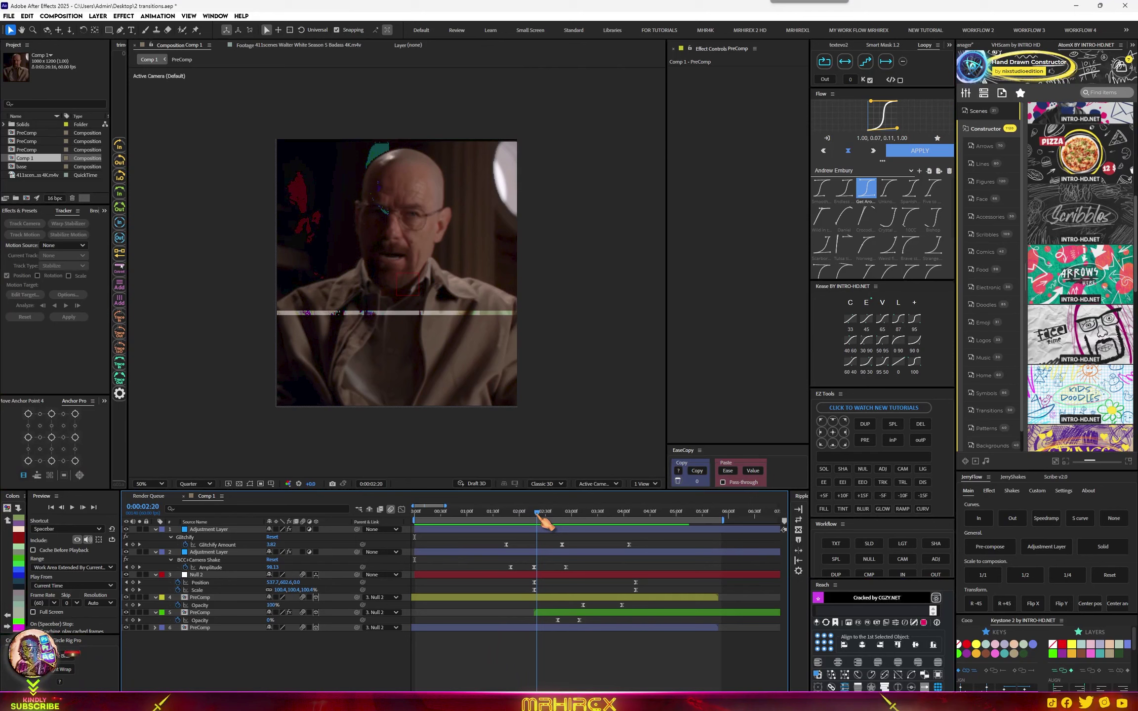
click(545, 531)
click(1049, 549)
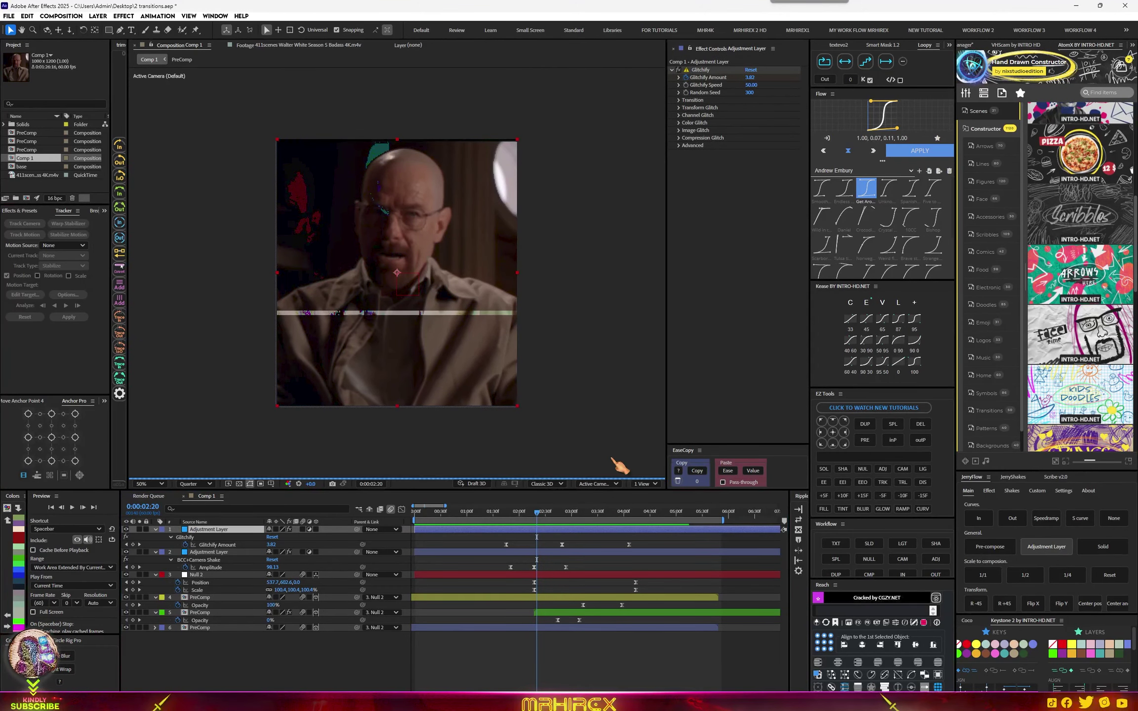
key(ctrl+space)
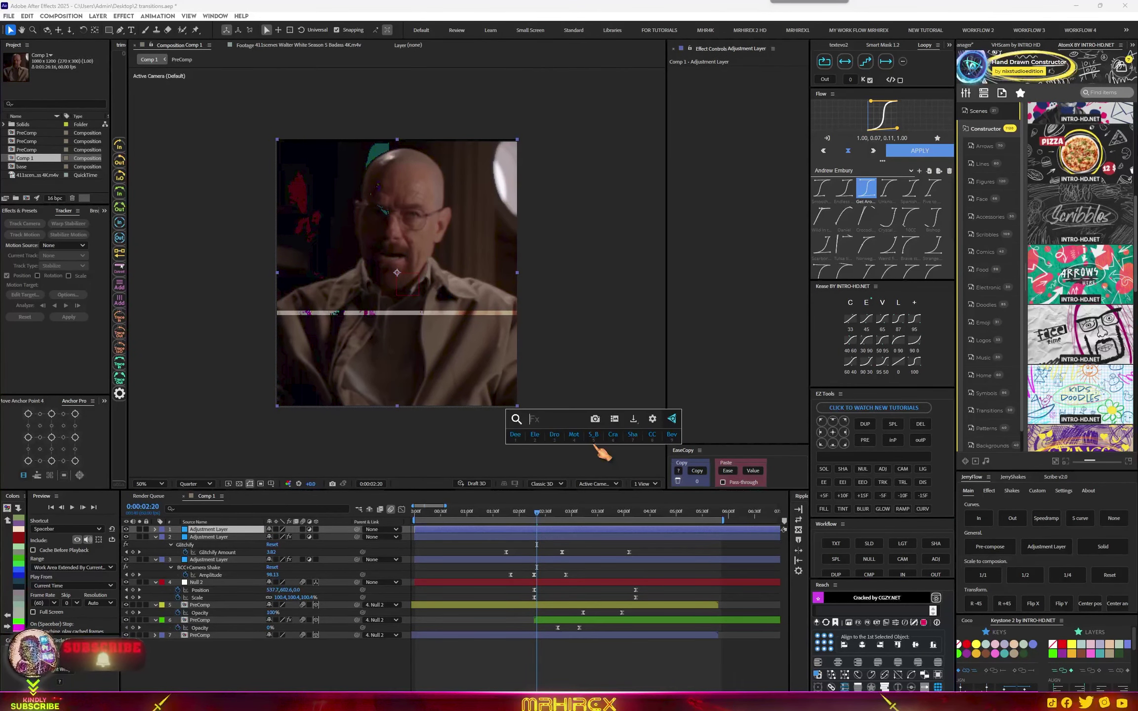
text(opt)
click(582, 485)
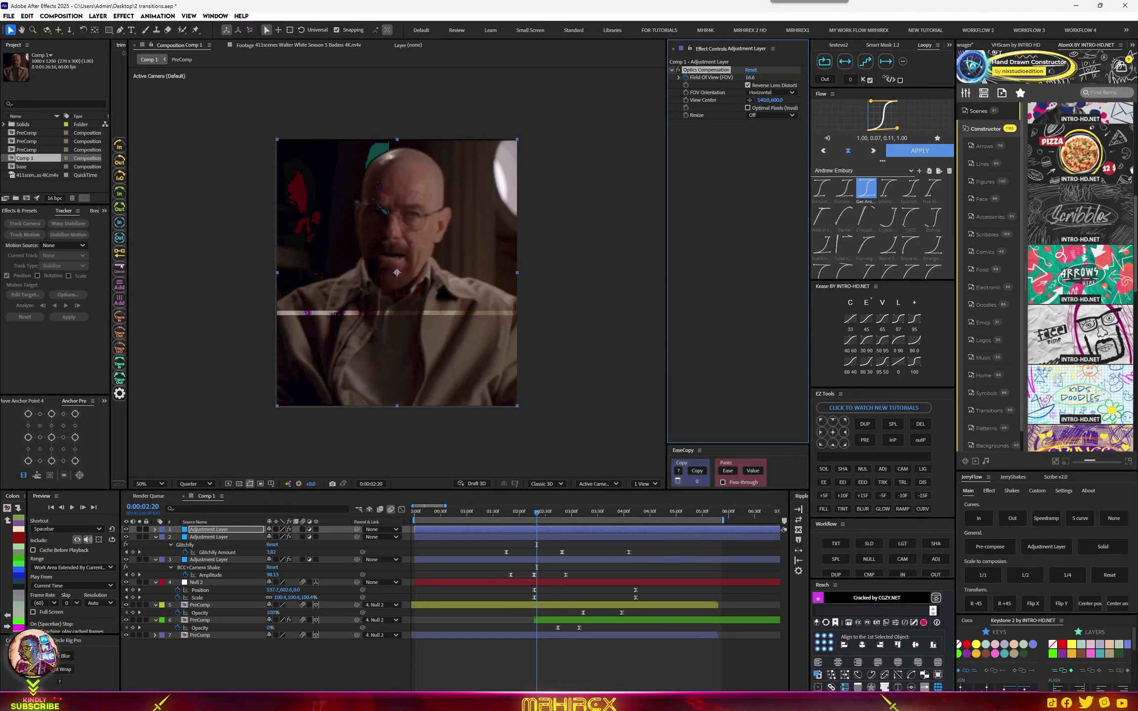
Keyframe the Optics Compensation Field of View at 54.7 at 0:00:02:20 and at 0 at both 0:00:01:45 and 0:00:02:52.
drag(887, 78, 990, 80)
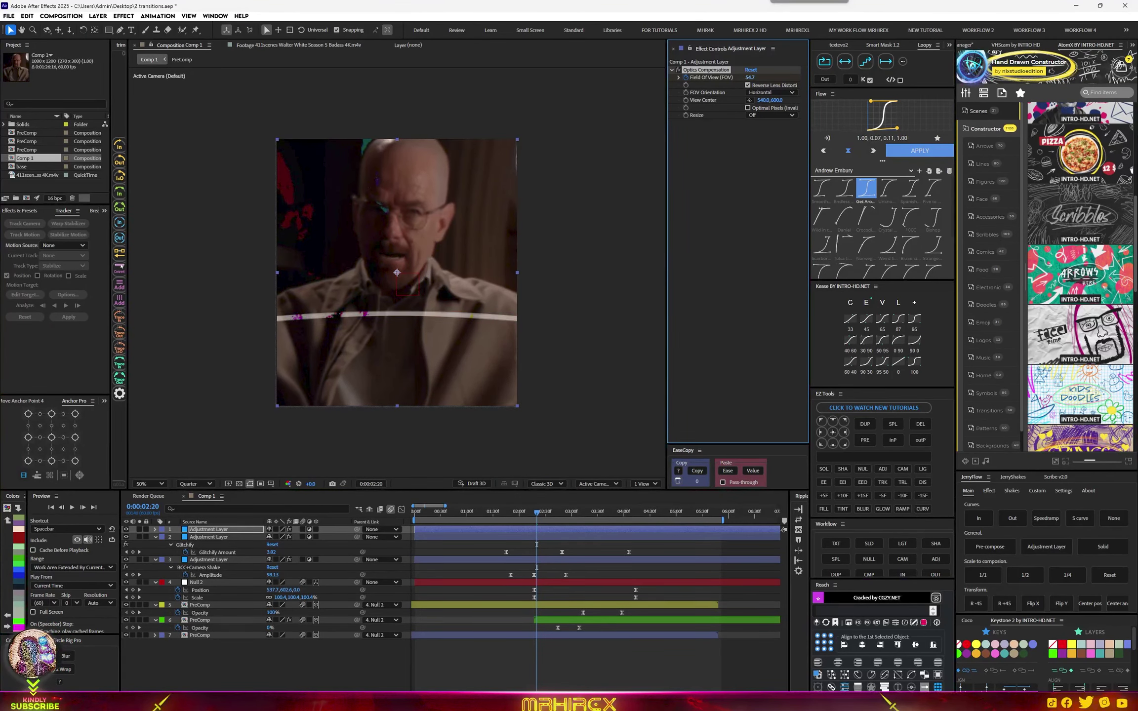
key(u)
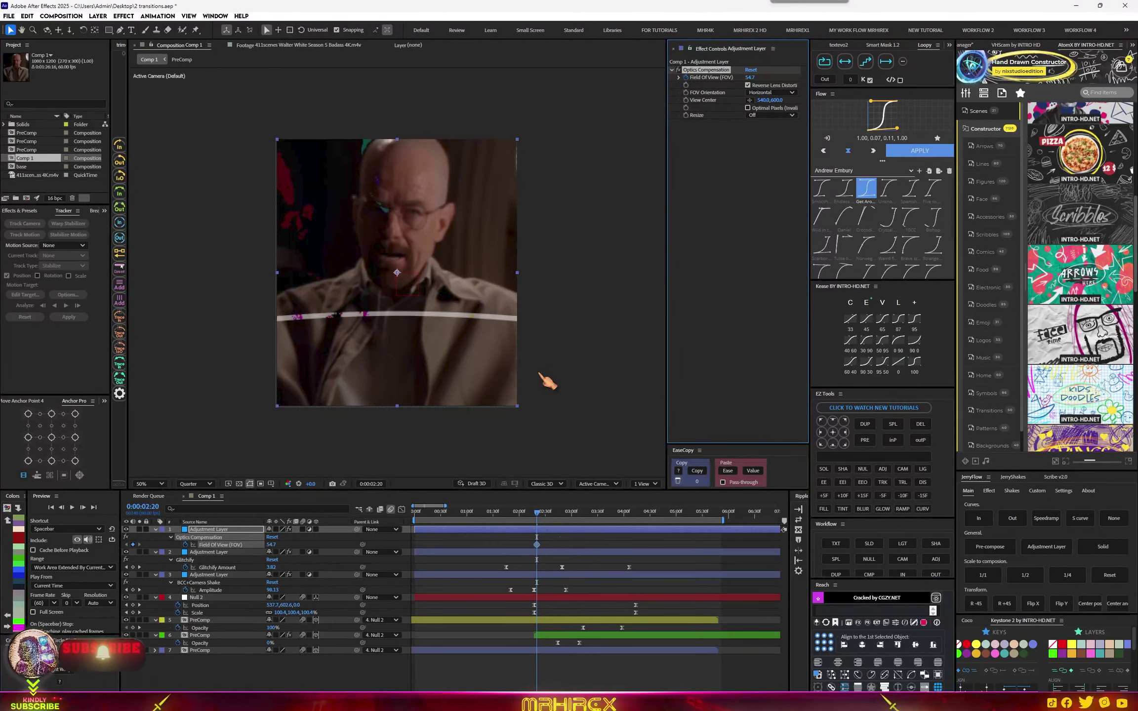
drag(537, 516, 517, 529)
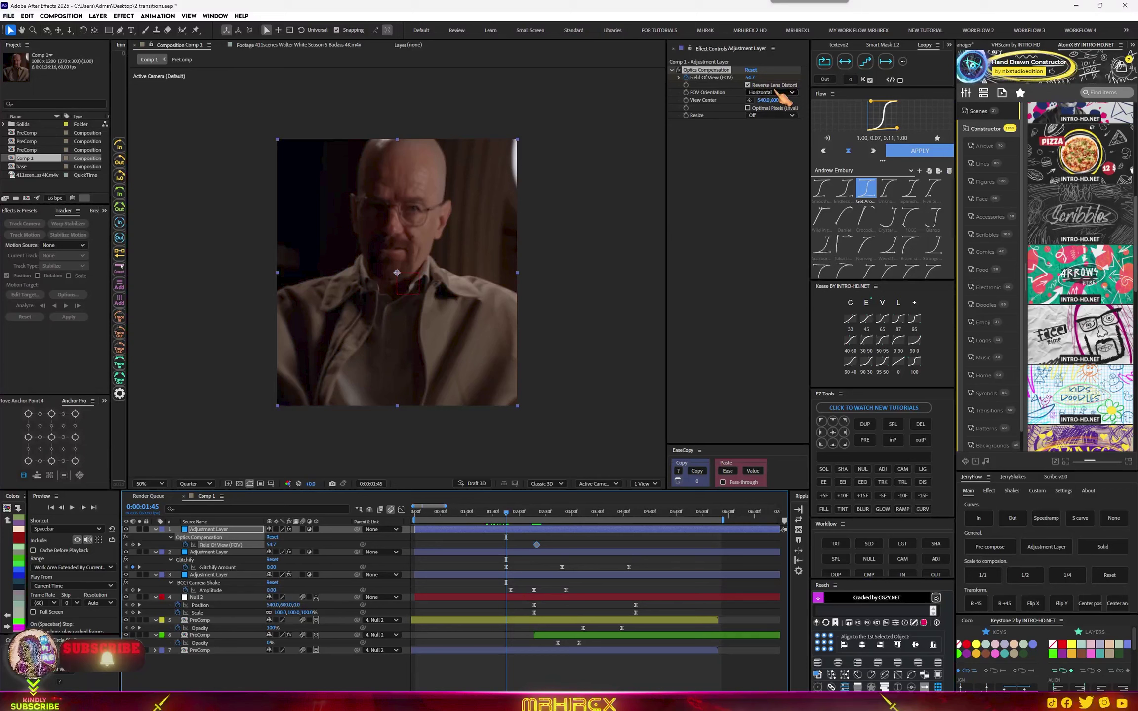
drag(749, 79, 393, 147)
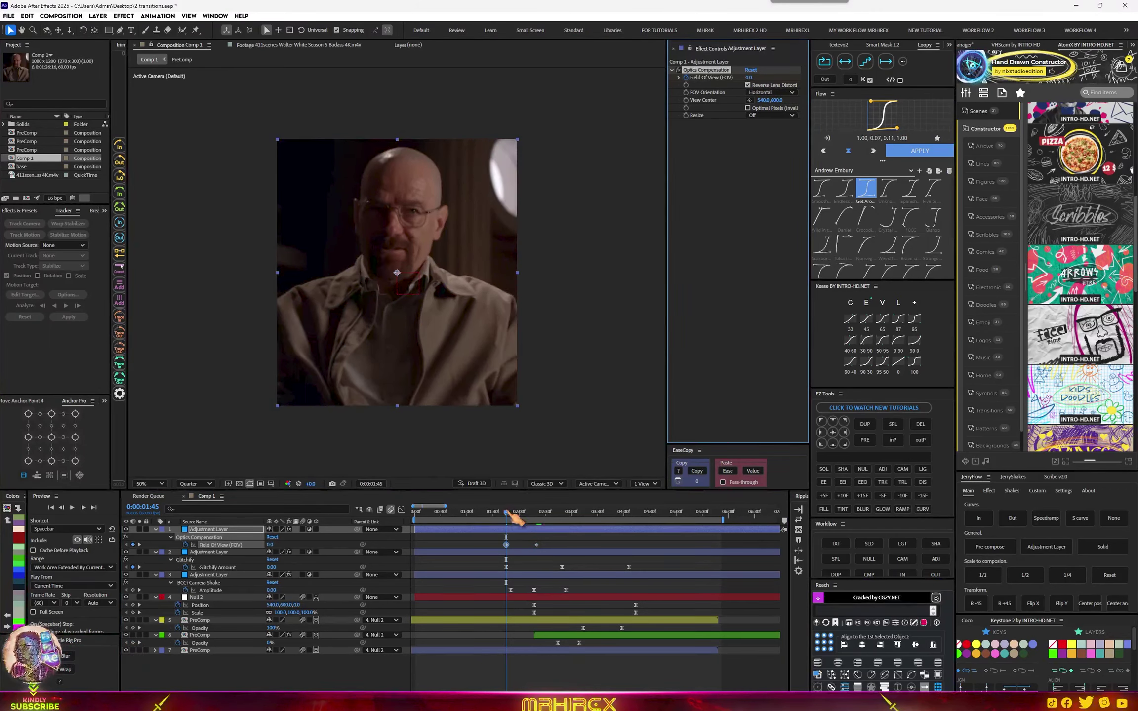
drag(511, 516, 567, 537)
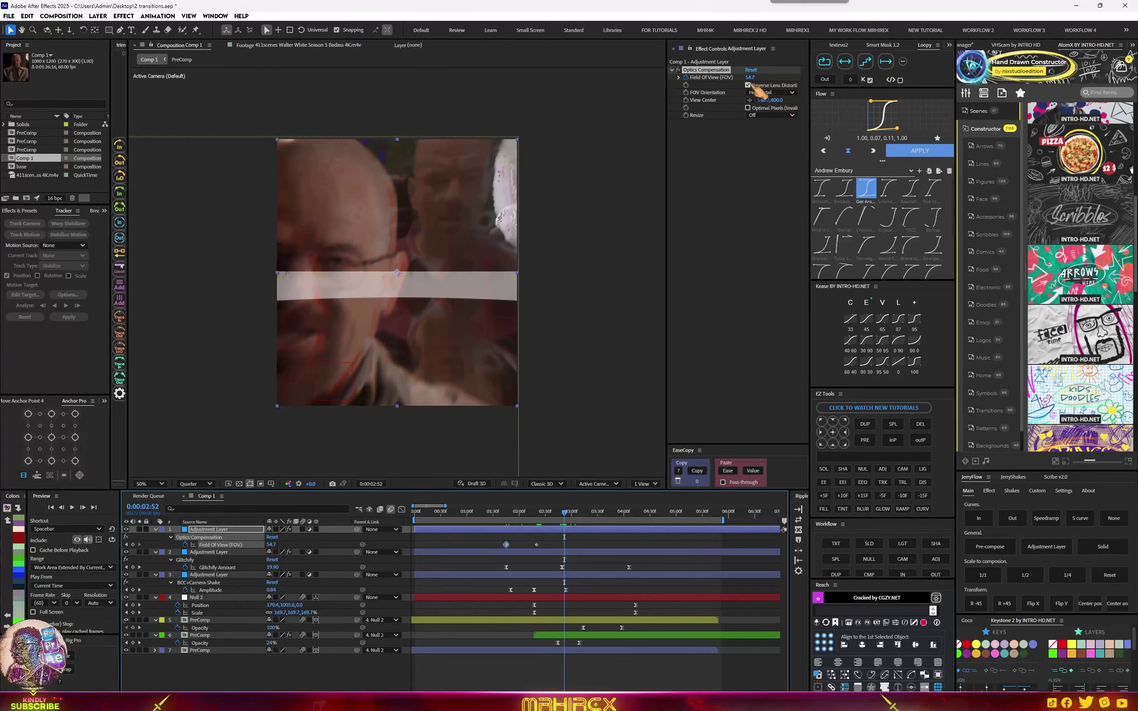
drag(692, 91, 457, 173)
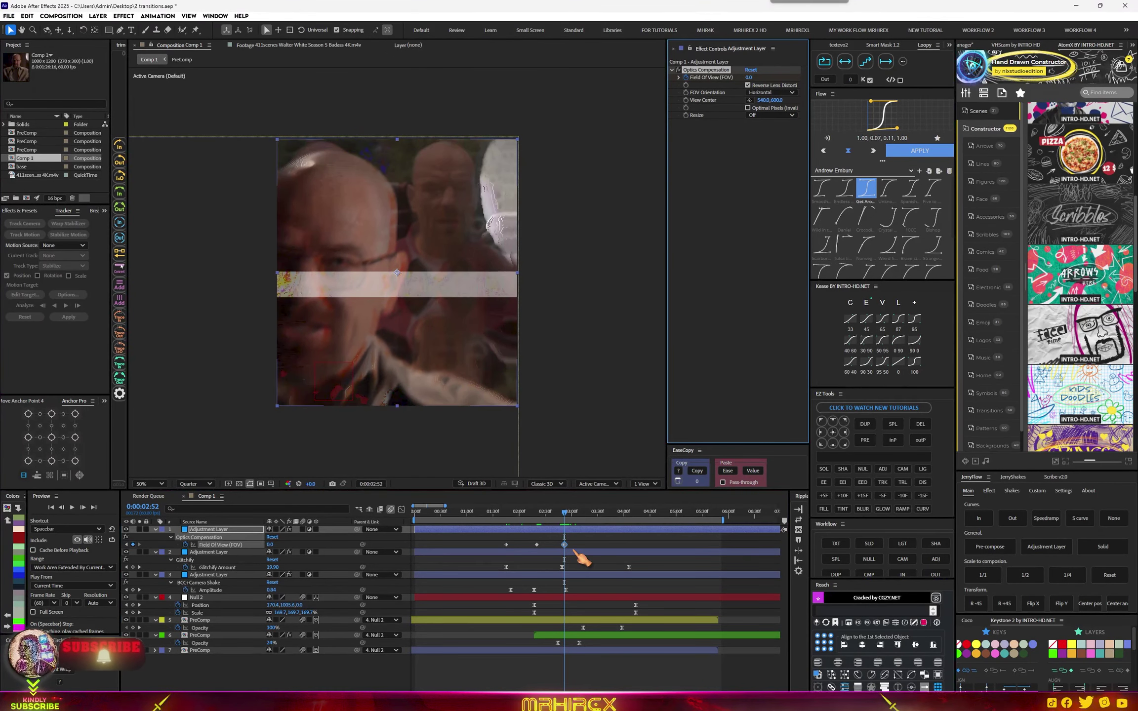
Move the last Field of View keyframe to about 0:00:03:07 and apply Easy Ease to all three keyframes.
drag(565, 546, 472, 550)
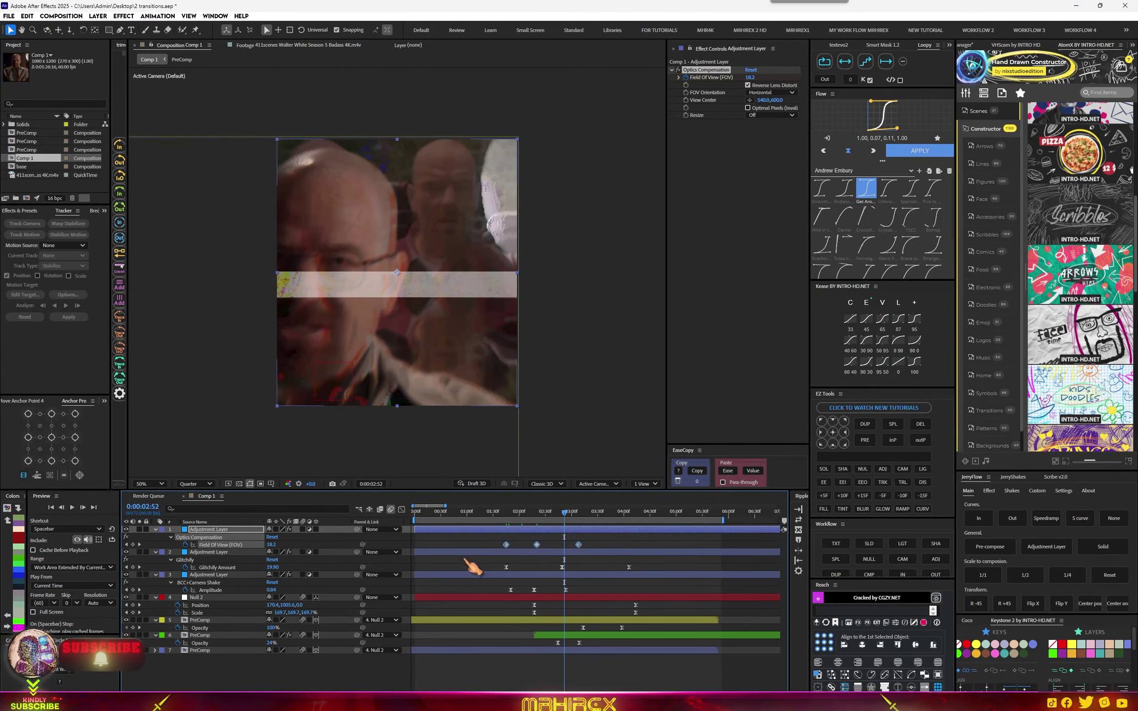
key(F9)
click(615, 569)
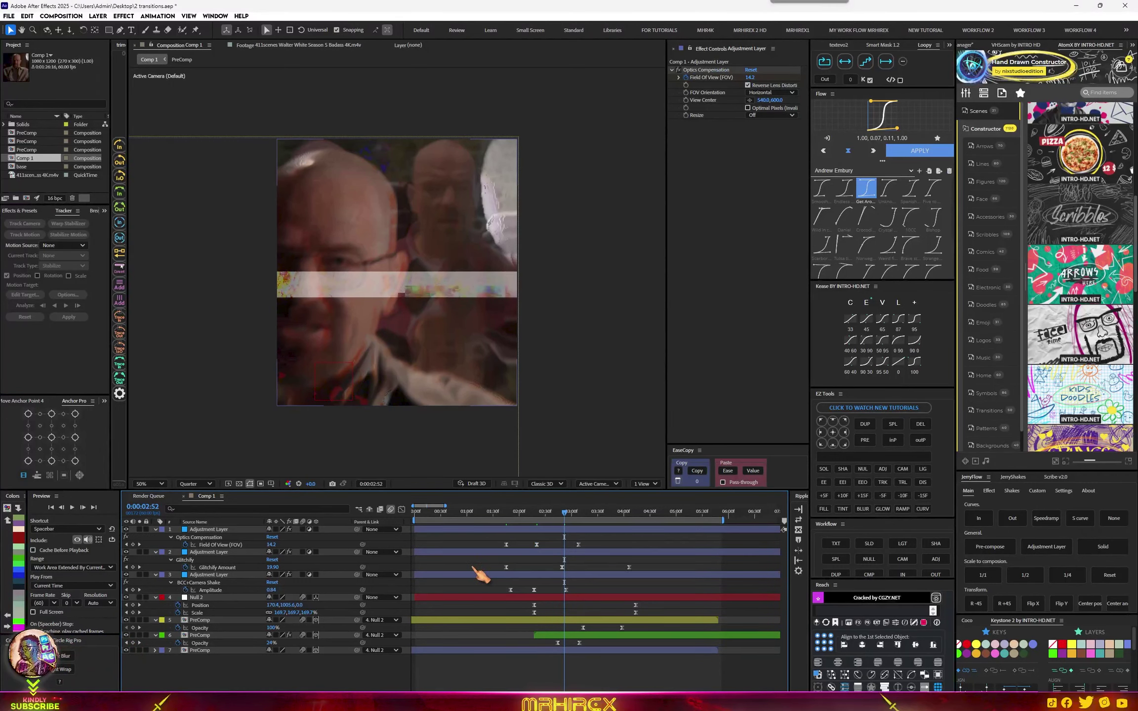
Copy the easing of the Glitchify Amount keyframes onto the Field of View keyframes and preview the finished transition.
drag(636, 564, 483, 572)
click(699, 472)
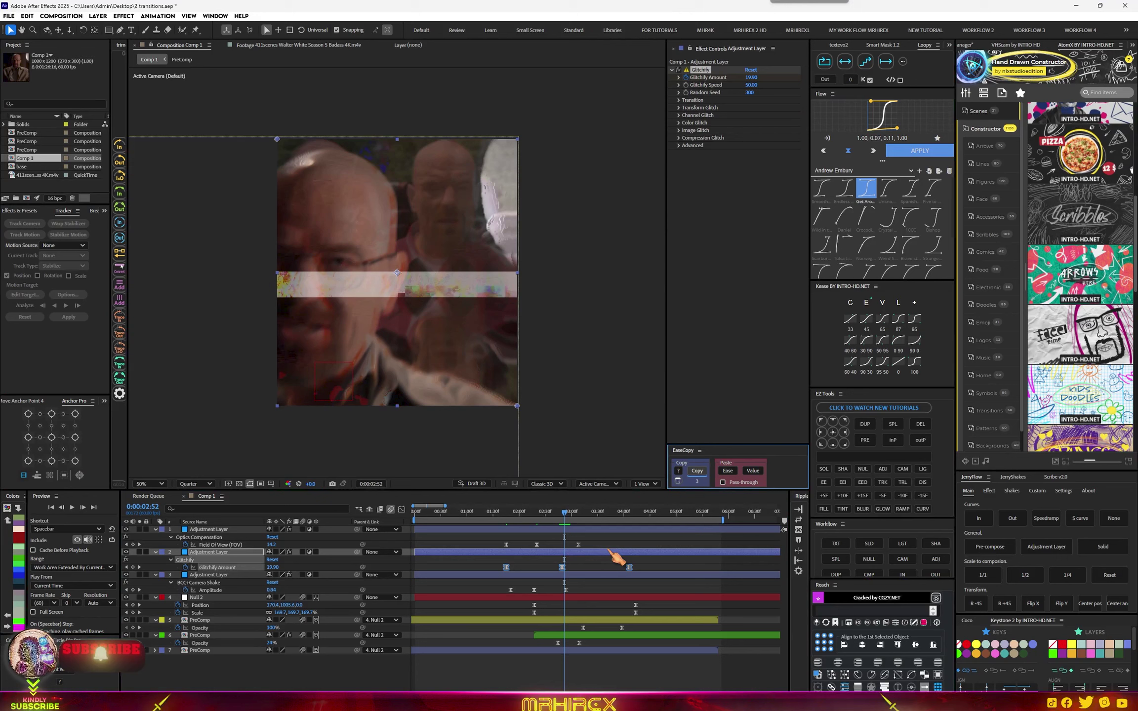
drag(597, 542, 476, 552)
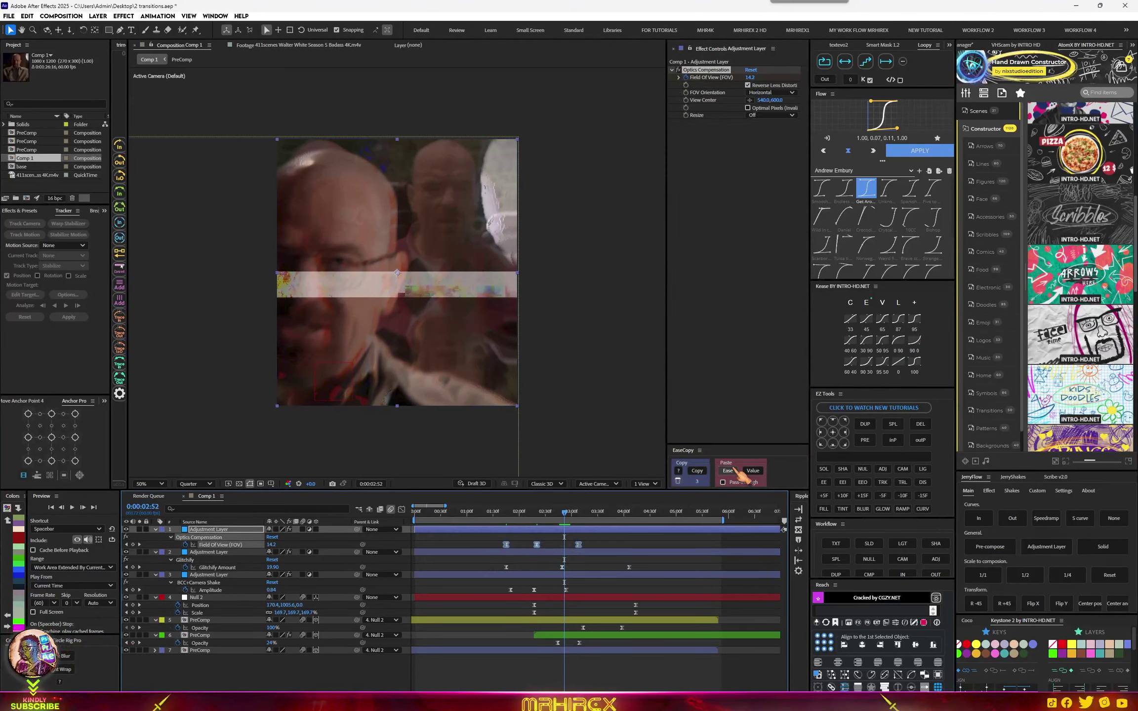
click(733, 469)
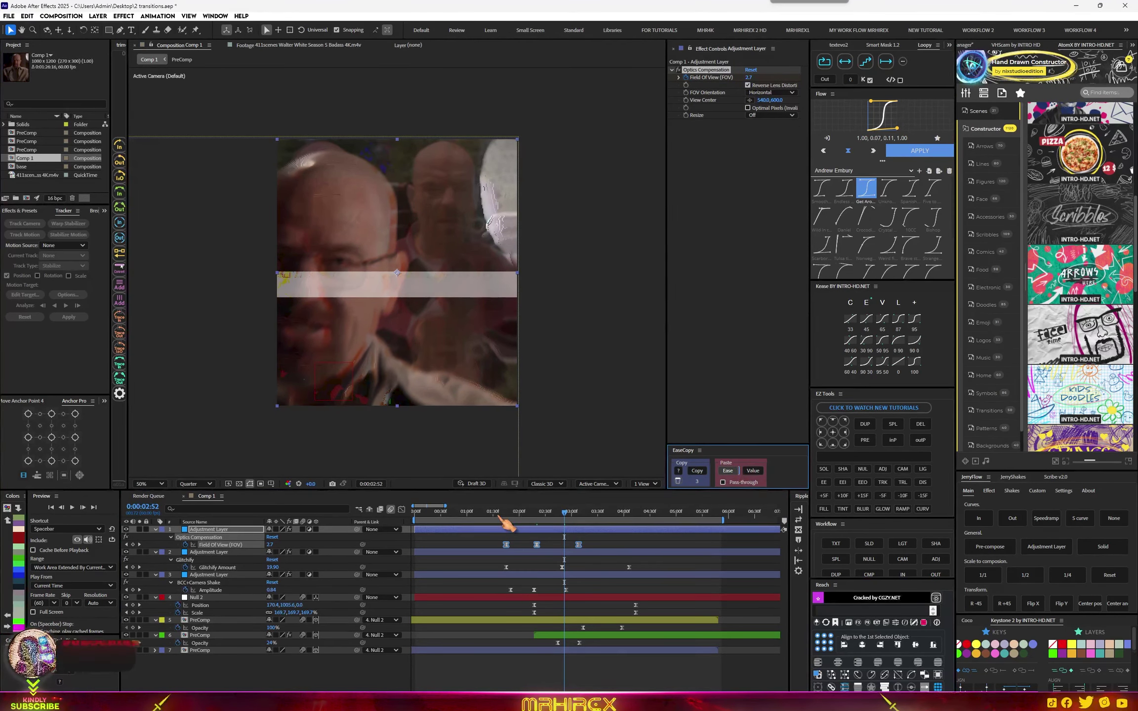
key(space)
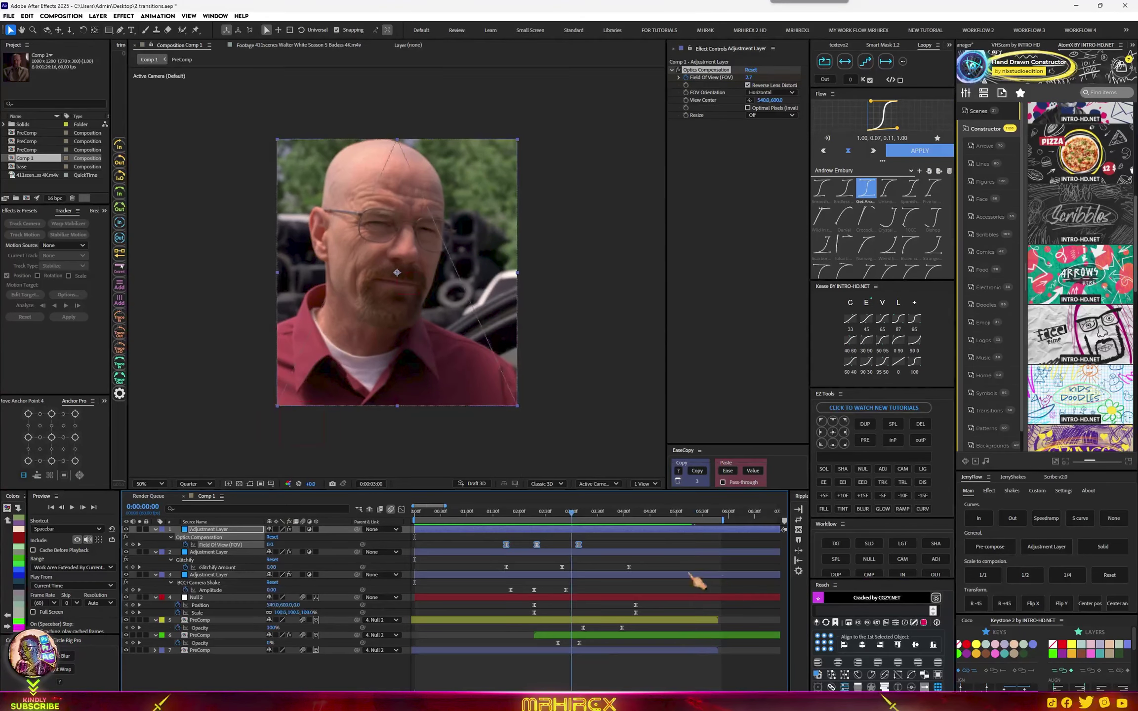
key(space)
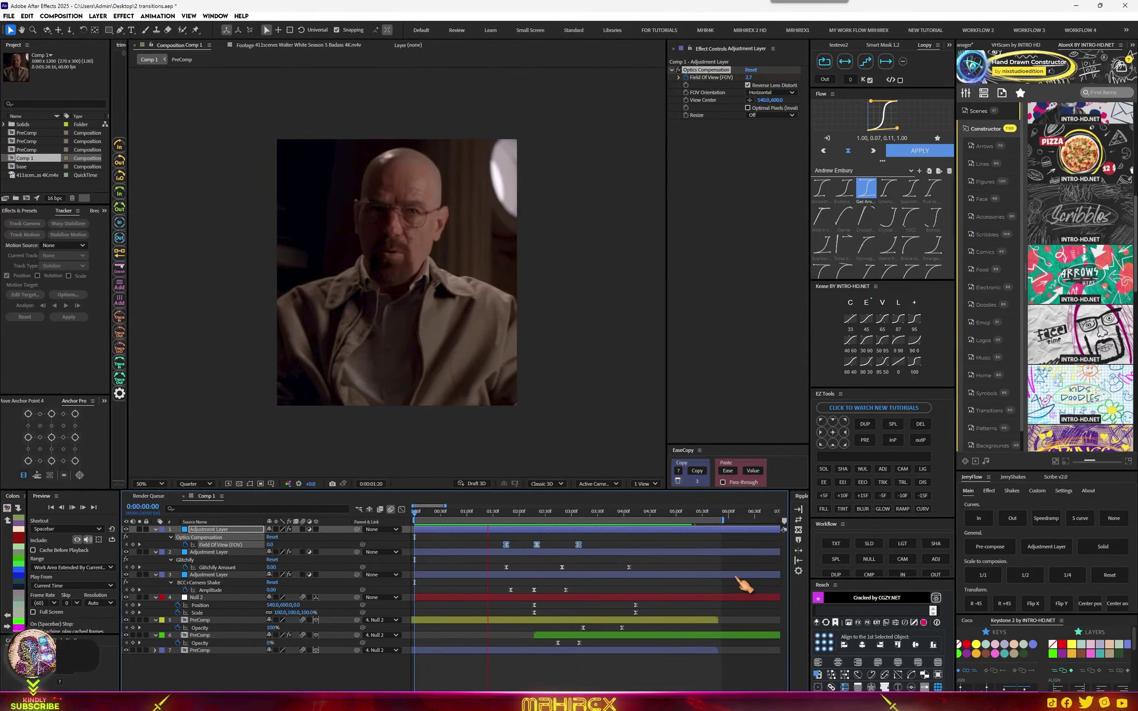
Add an adjustment layer on top of the stack, apply Crate's Godrays, and reveal its keyframes at 0:00:02:20.
click(537, 515)
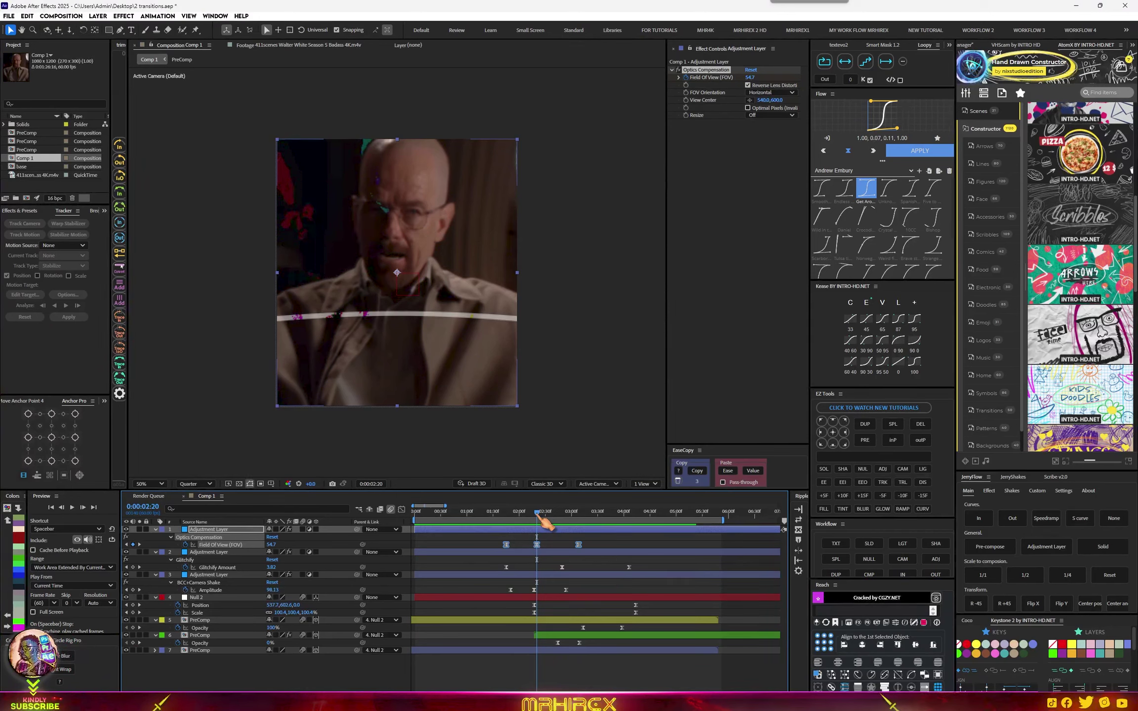
click(1067, 541)
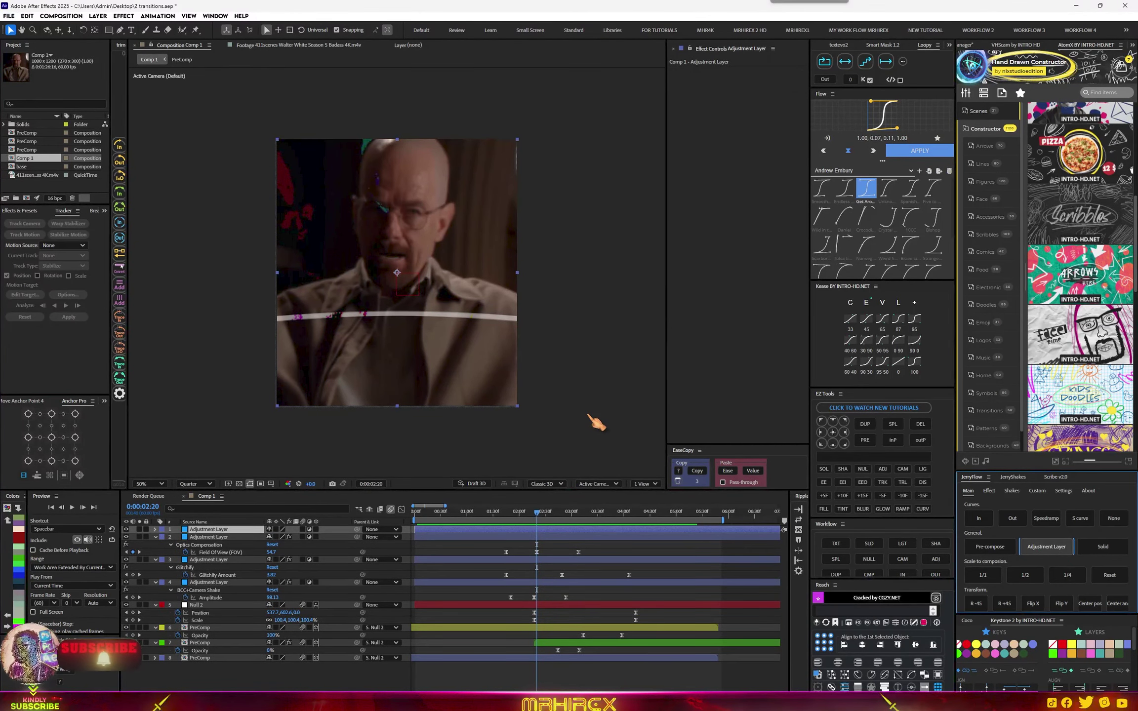
key(ctrl+space)
text(ra)
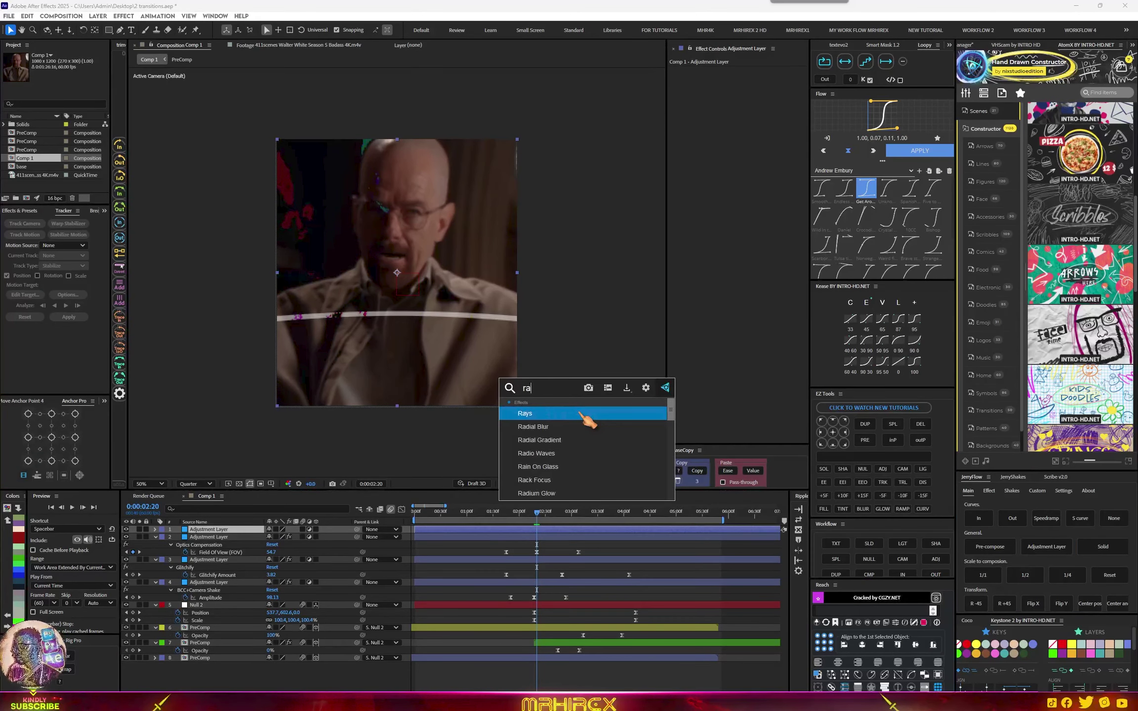
key(ctrl+space)
text(rays)
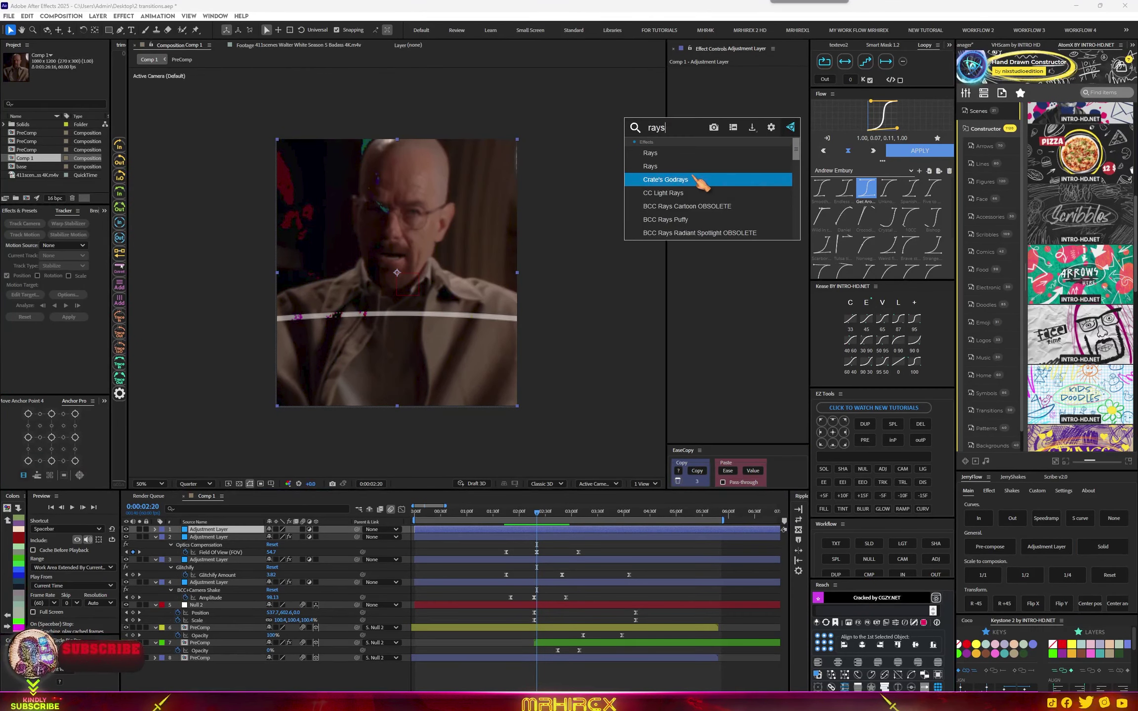
click(701, 179)
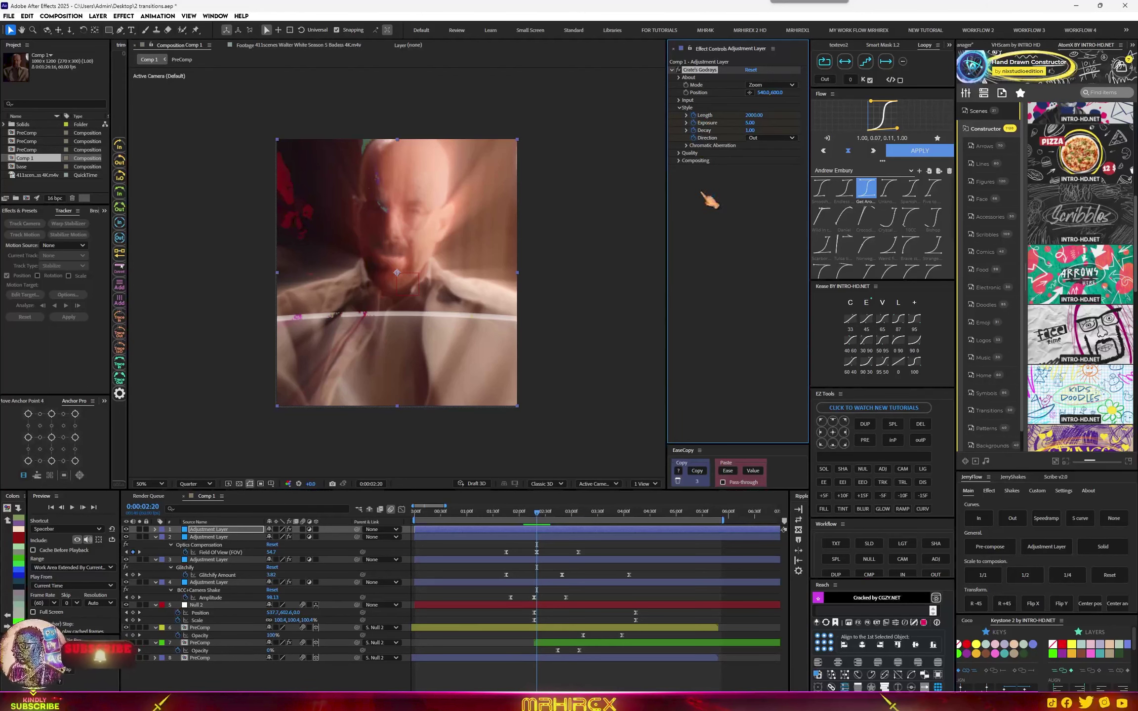
key(u)
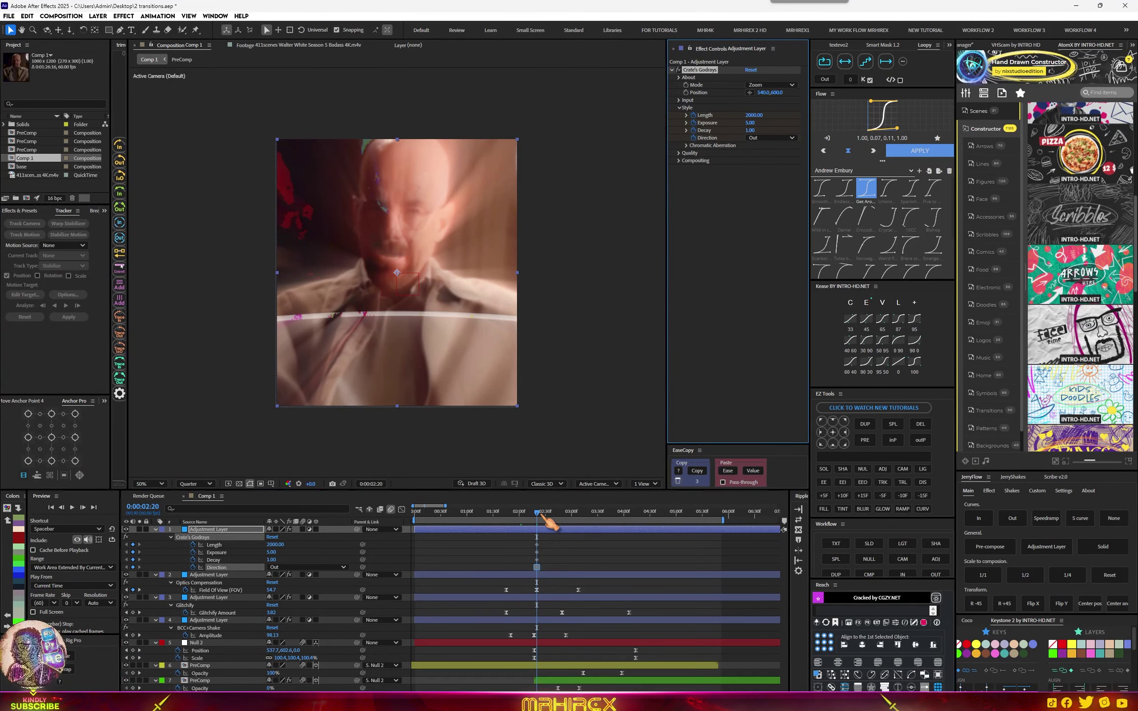
Keyframe the Godrays Exposure at 0 at both 0:00:03:24 and 0:00:01:41.
drag(538, 514, 593, 524)
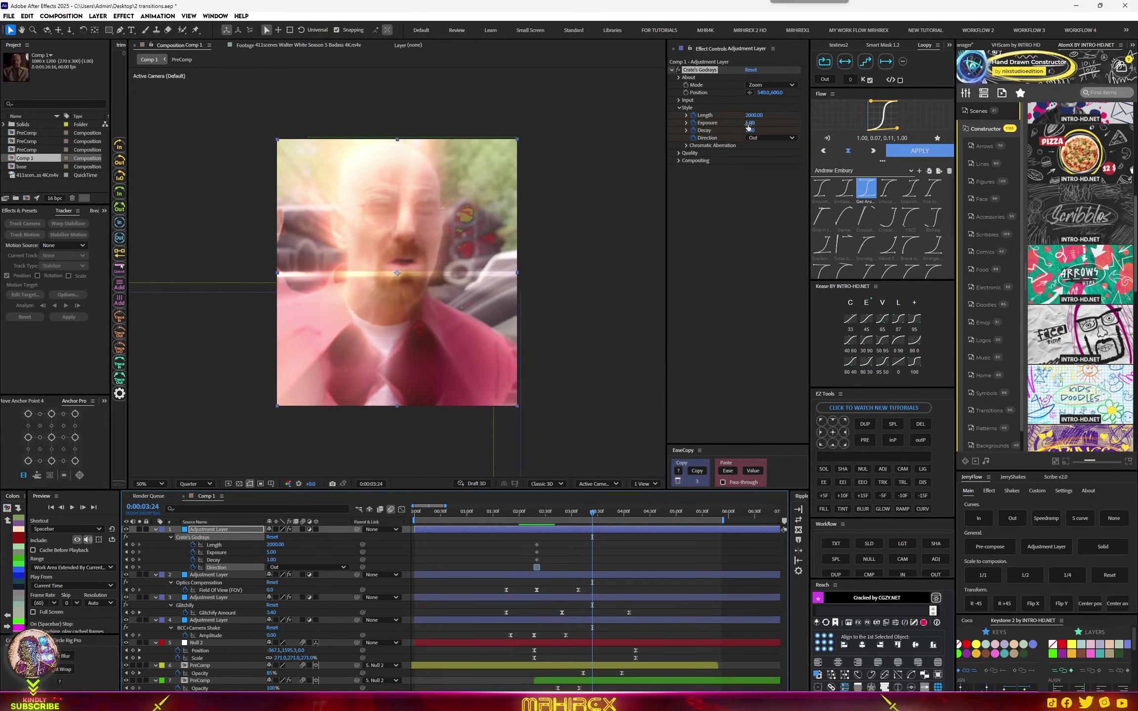
drag(751, 122, 757, 122)
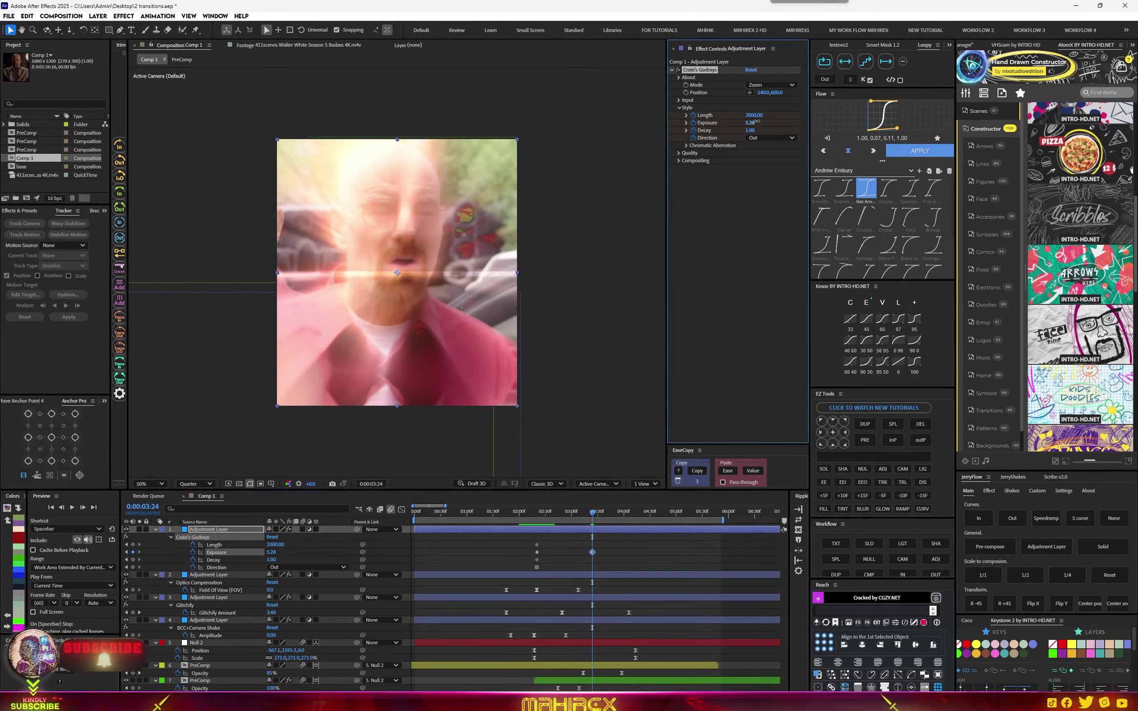
drag(609, 139, 592, 141)
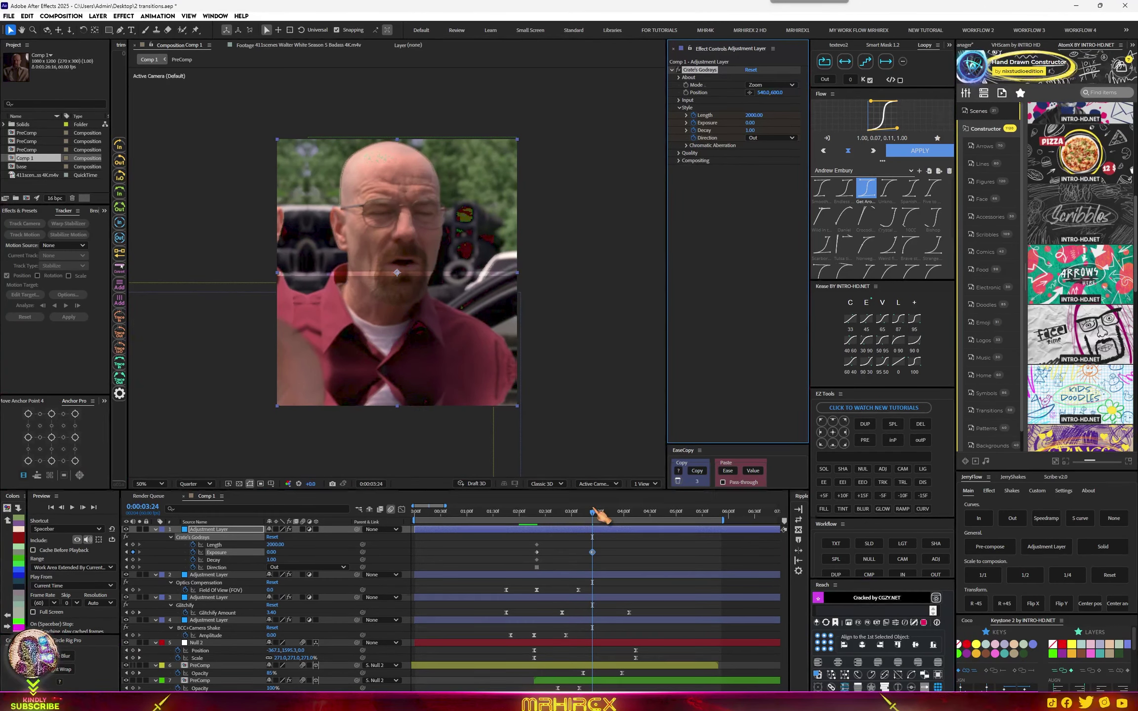
drag(594, 519, 511, 526)
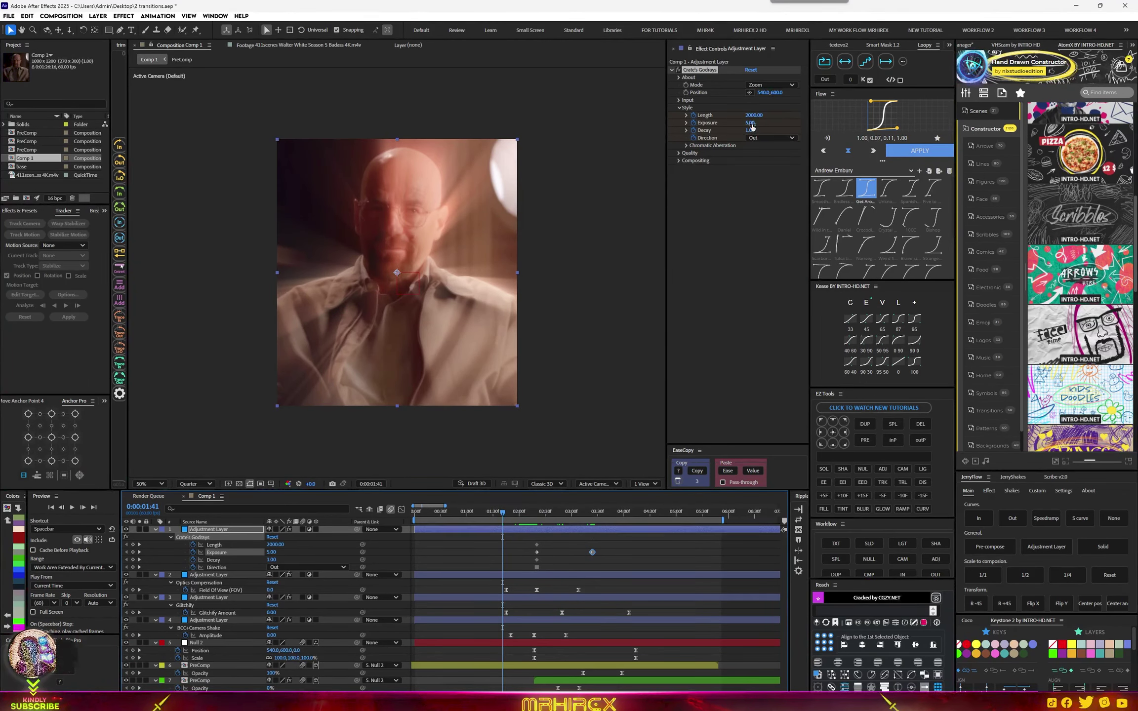
drag(752, 127, 632, 147)
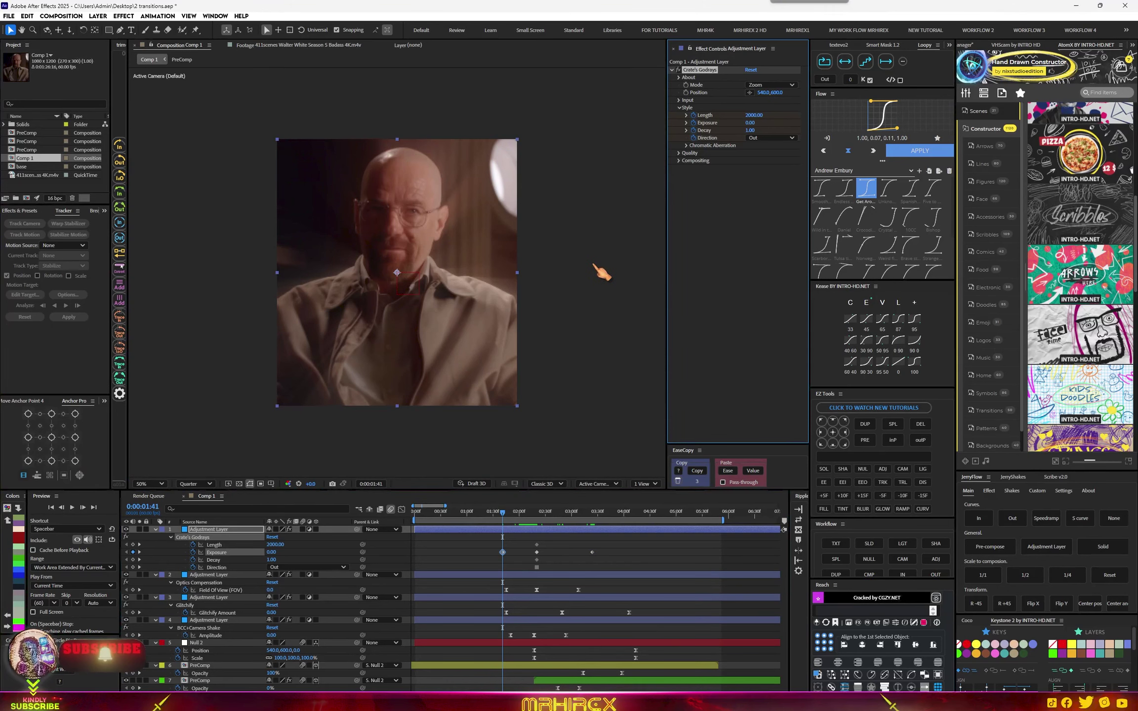
Move the Godrays centre onto the man's face, with Position at about 596, 310.
drag(514, 523, 538, 518)
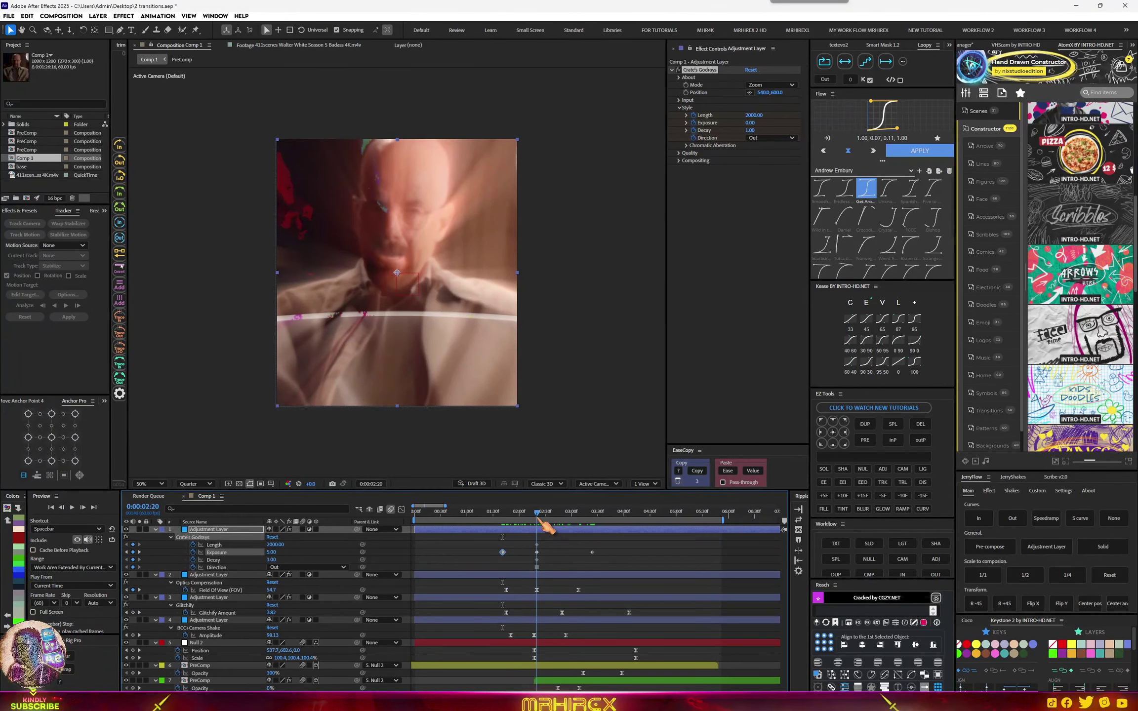
click(699, 71)
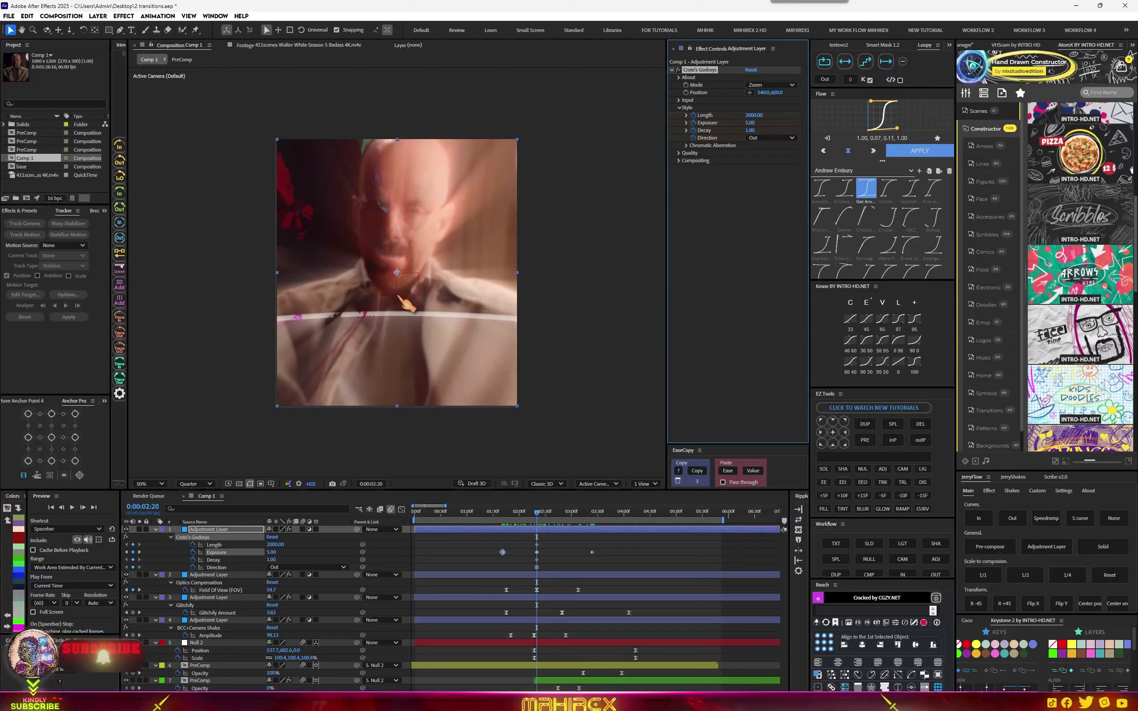
drag(397, 273, 396, 221)
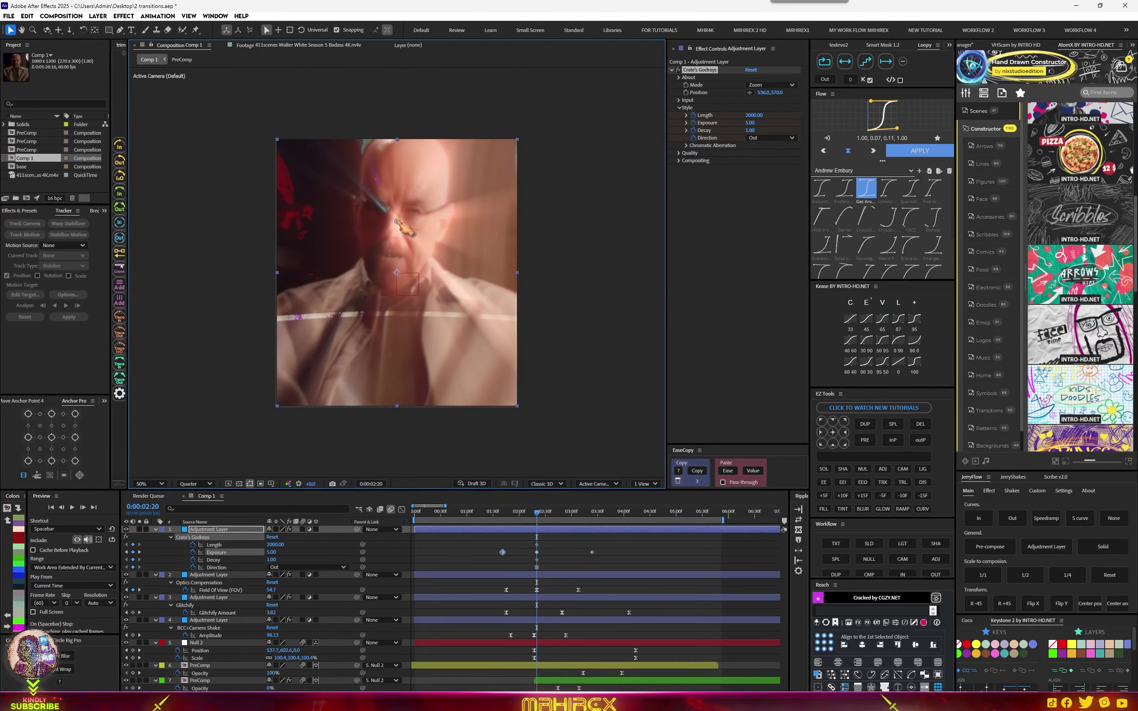
drag(539, 518, 593, 526)
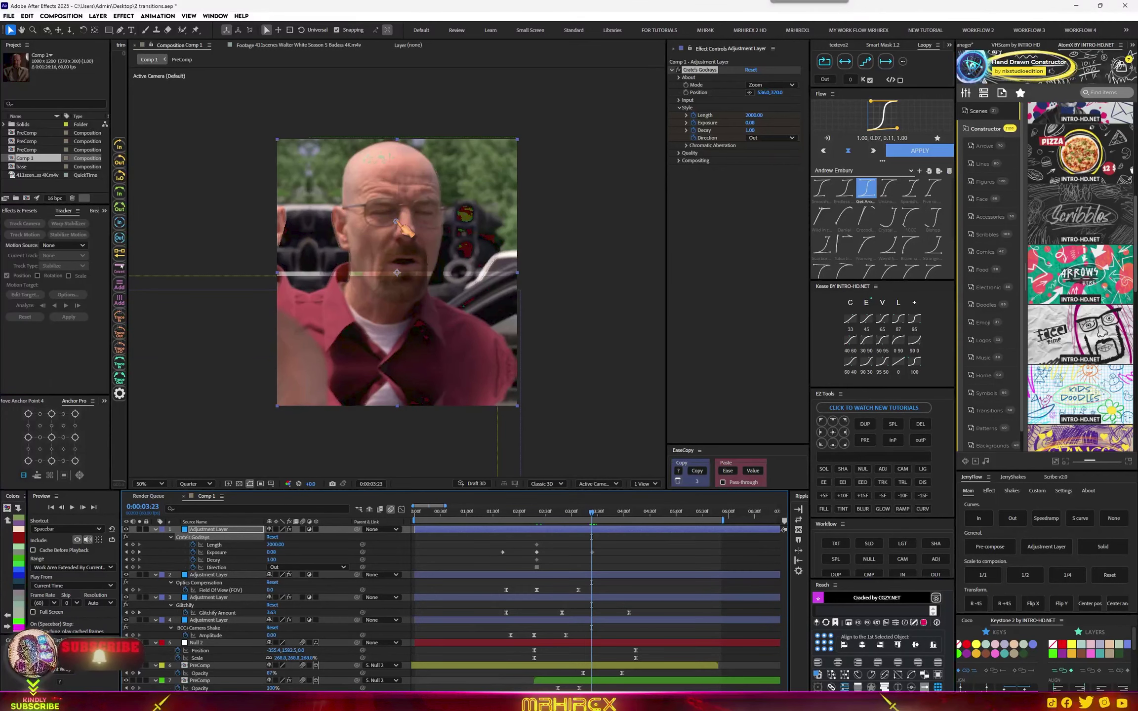
drag(396, 222, 409, 209)
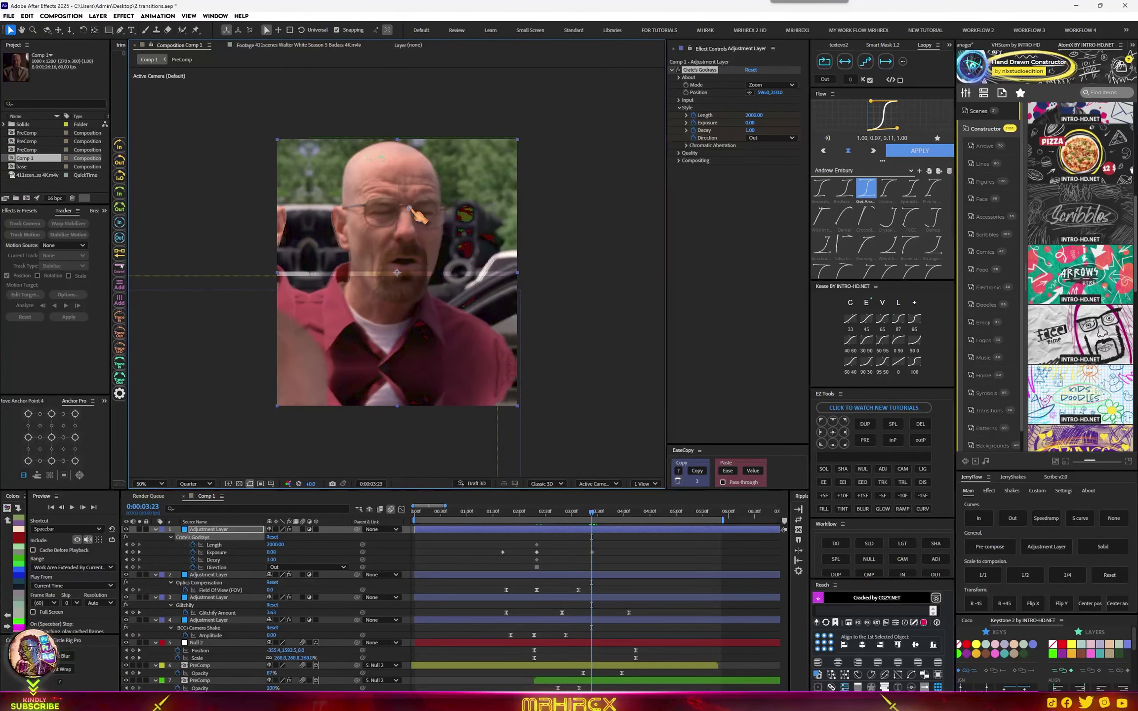
Shift the last Godrays Exposure keyframe slightly further out, Easy Ease the Godrays keyframes, and preview the transition.
click(592, 553)
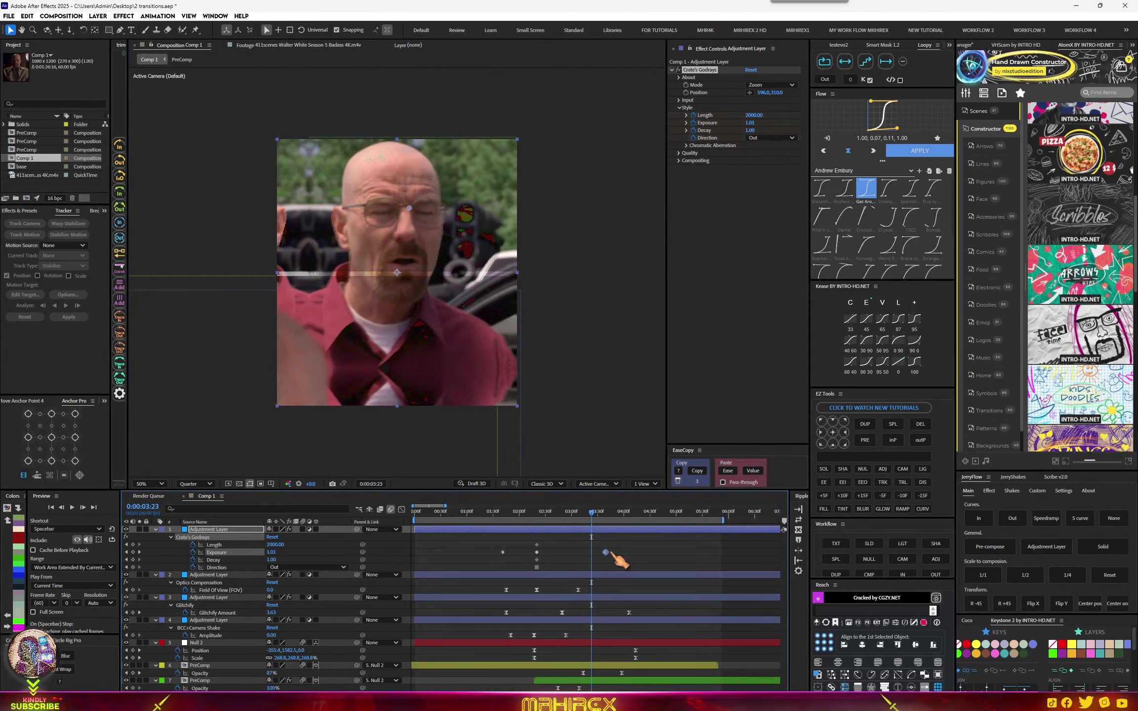
drag(611, 552, 458, 582)
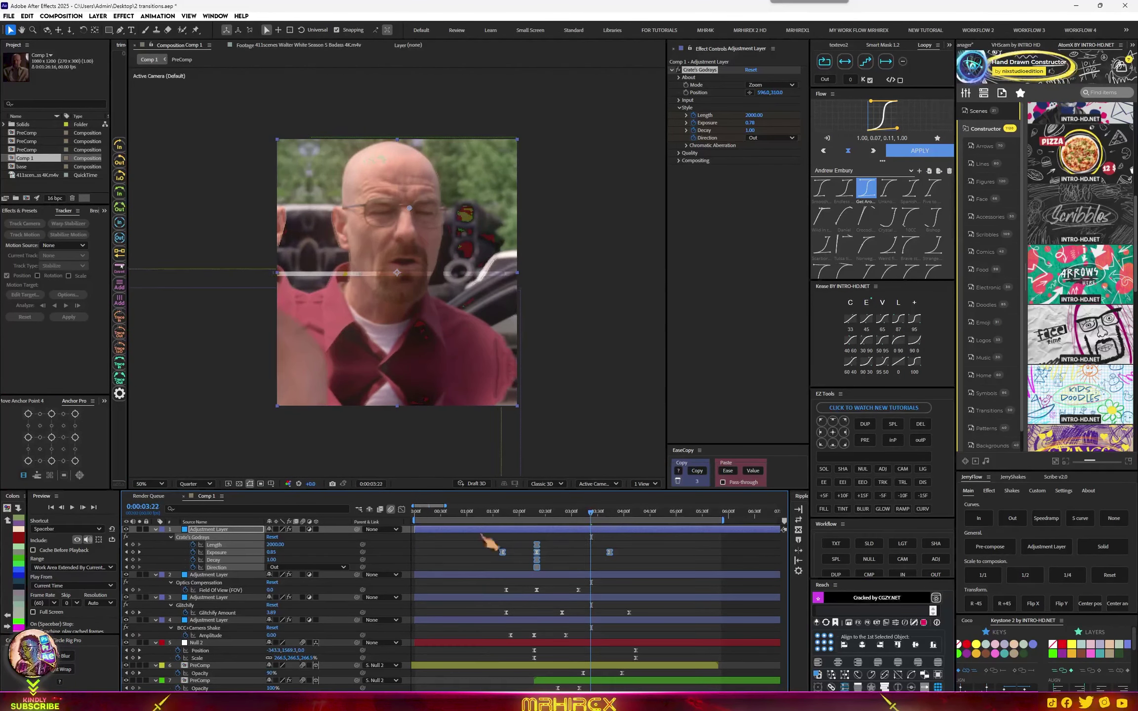
key(Home)
key(space)
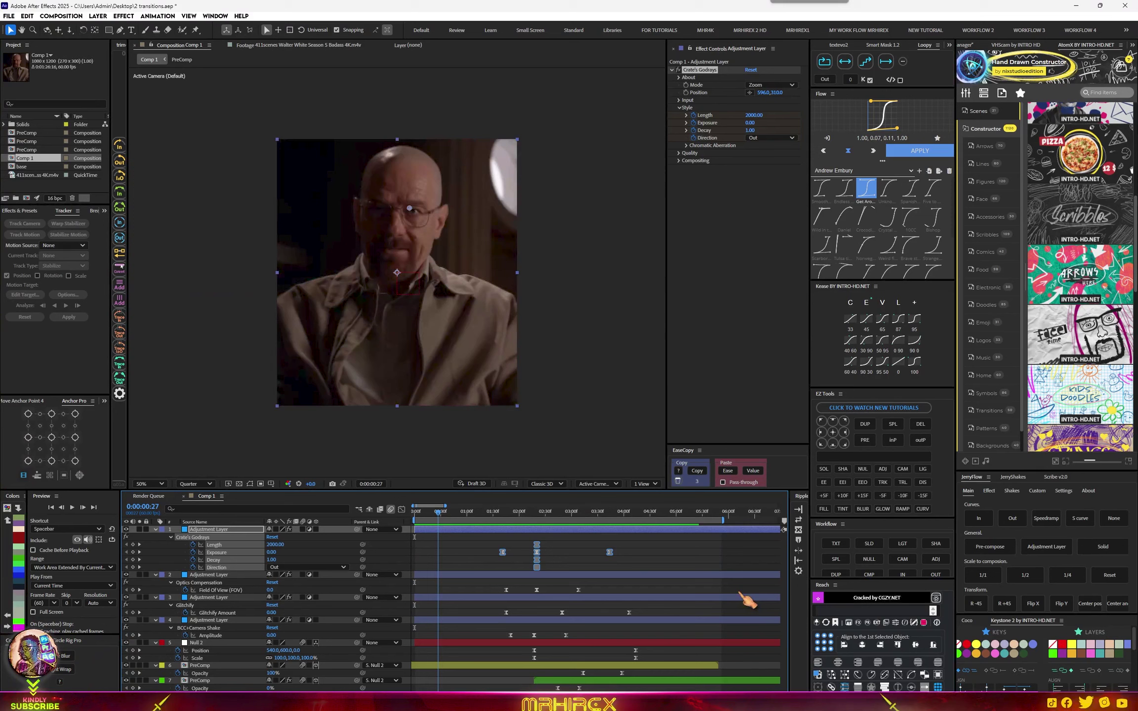
drag(425, 514, 388, 515)
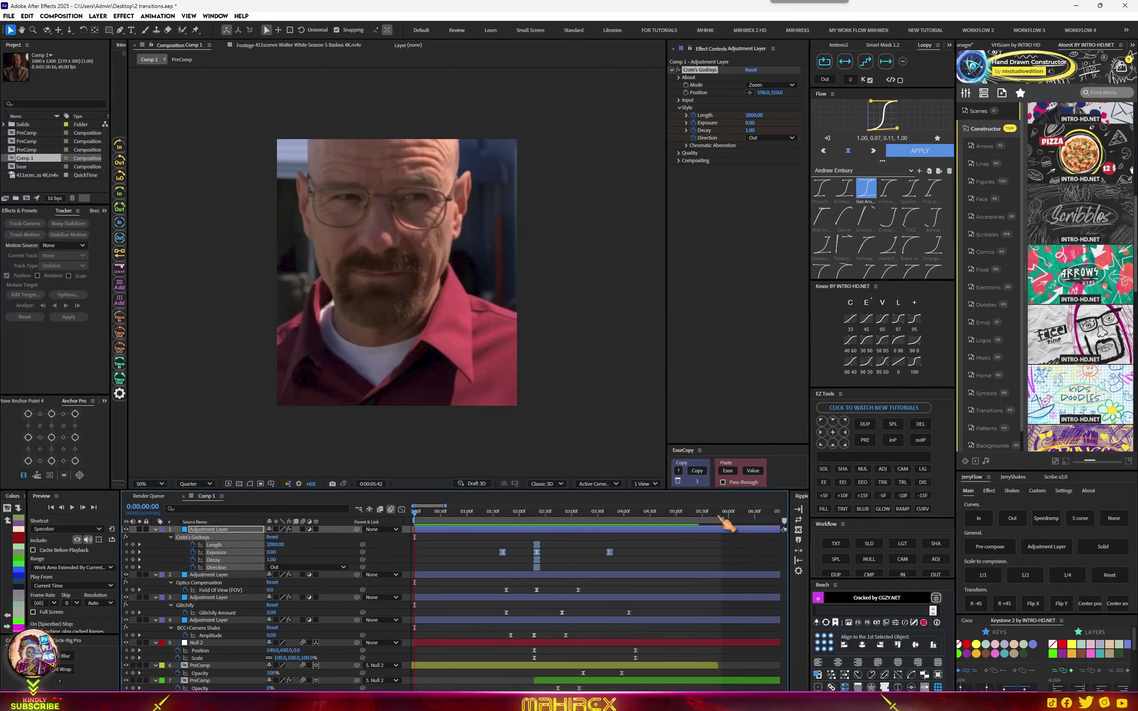
drag(718, 516, 414, 514)
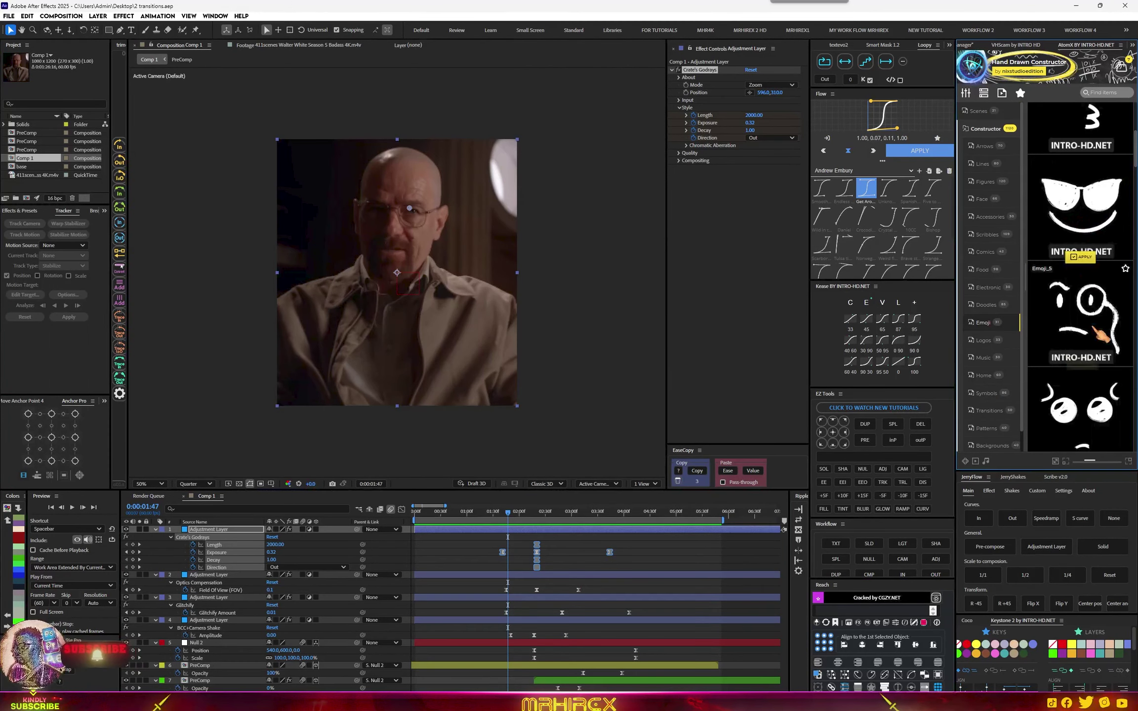
Add the sunglasses emoji Emoji_4 over the man's eyes at 31% scale and hide its smile with an inverted mask.
click(1078, 262)
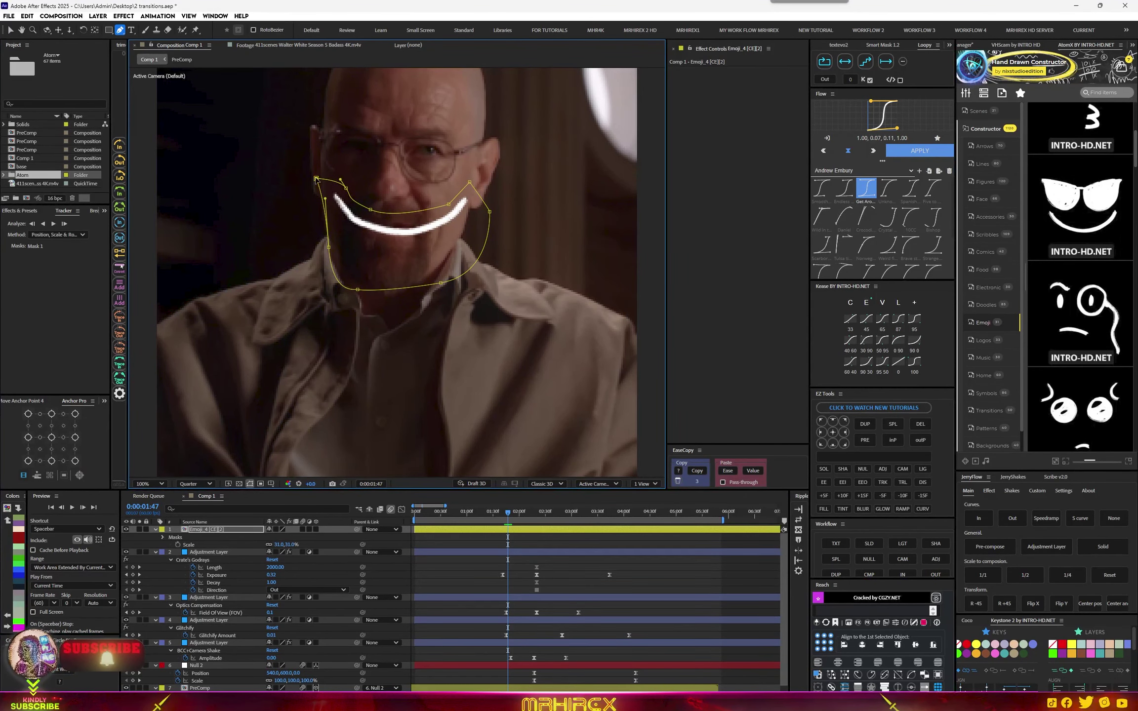
key(m)
key(m)
click(318, 552)
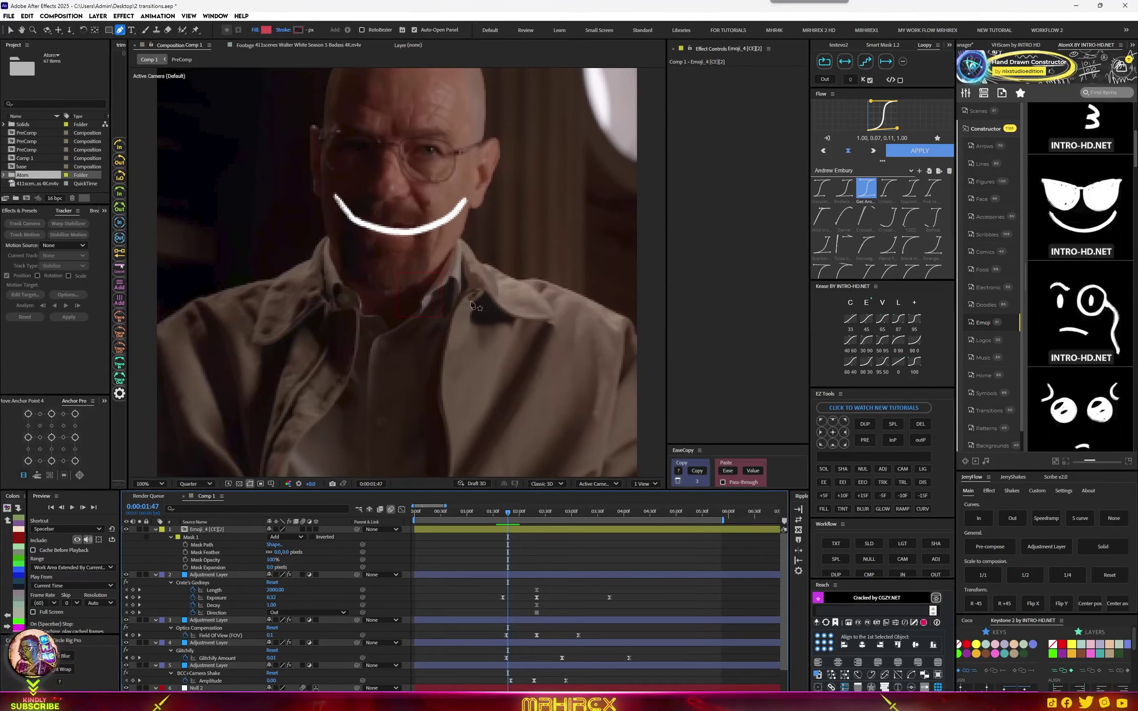
click(312, 537)
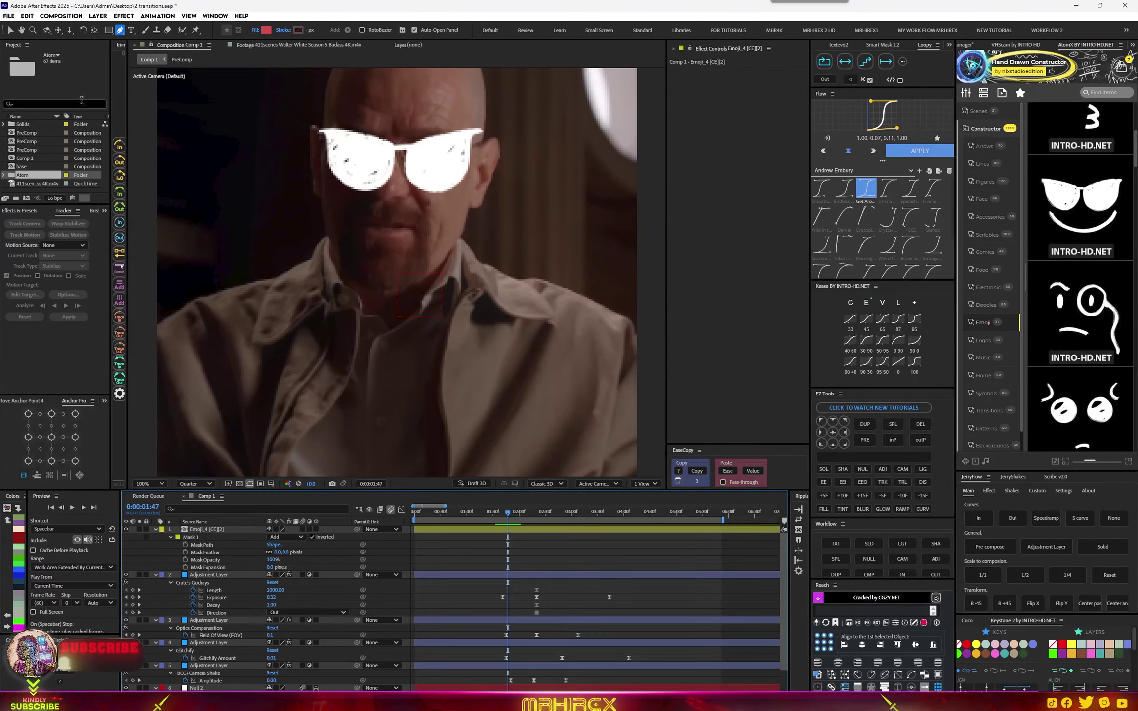
Trim the Emoji_4 layer to a short segment around 0:00:02:01, splitting it and deleting the rest.
click(11, 30)
scroll(478, 557, down, 3)
mouse_move(445, 514)
mouse_down()
mouse_move(483, 533)
mouse_move(448, 514)
mouse_up()
key(equal)
key(equal)
key(equal)
key(equal)
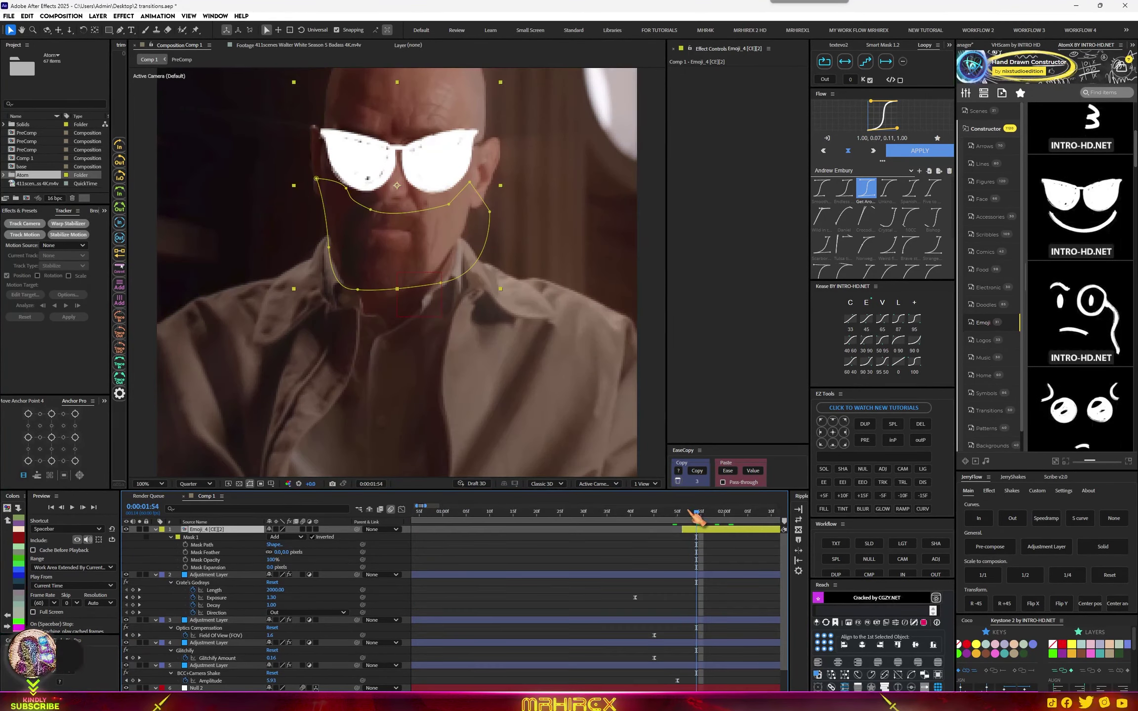
mouse_move(695, 512)
mouse_down()
mouse_move(654, 522)
mouse_move(689, 524)
mouse_up()
key(minus)
key(minus)
key(minus)
drag(483, 515, 487, 515)
key(ctrl+shift+d)
key(Delete)
click(489, 531)
Apply Tint to the Emoji_4 layer and map white to yellow FFD800.
key(ctrl+space)
text(ti)
click(496, 441)
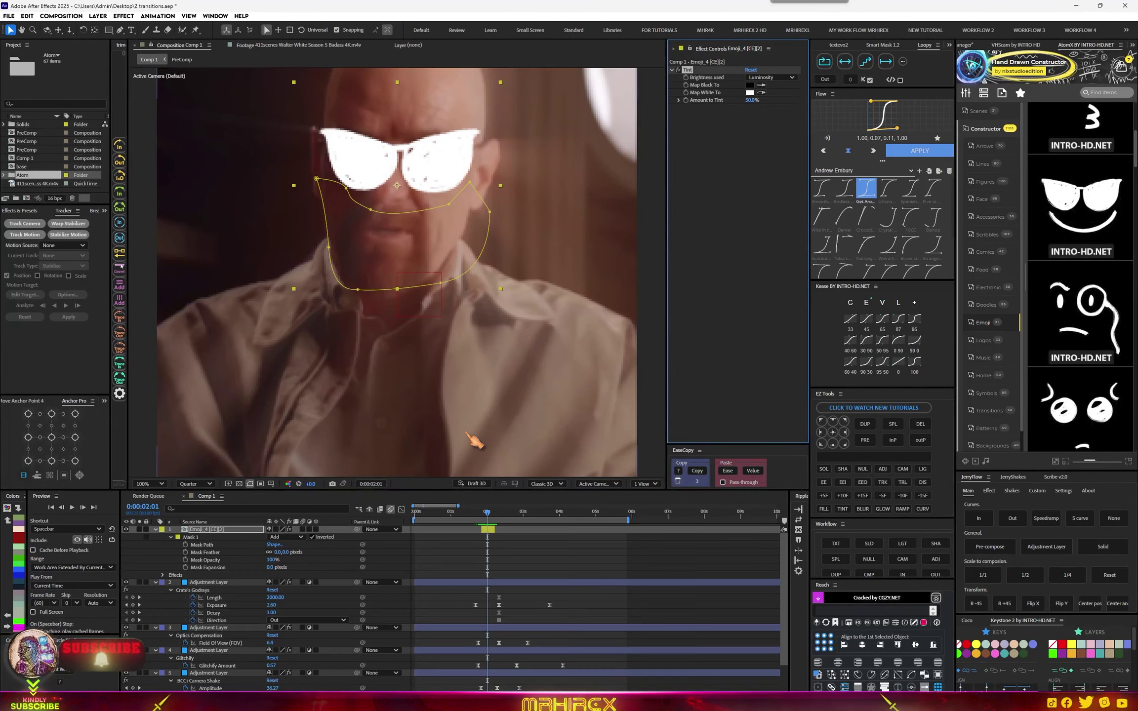
click(750, 93)
drag(568, 321, 590, 285)
click(593, 387)
click(592, 404)
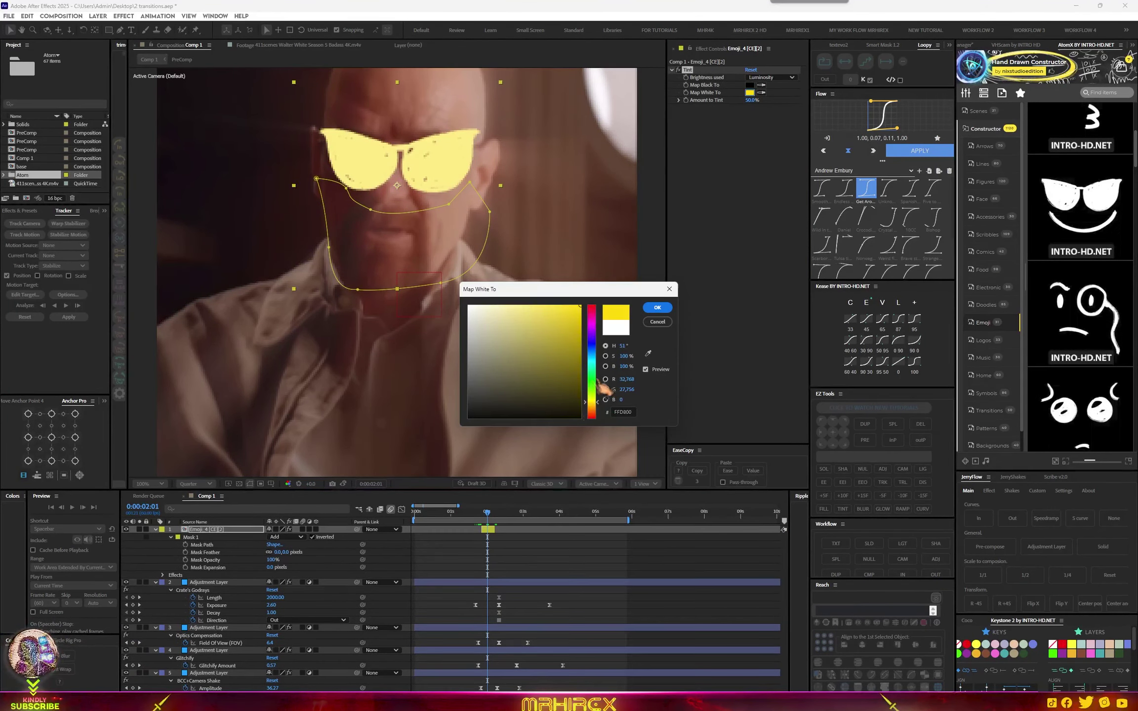
click(658, 308)
Apply Drop Shadow to the Emoji_4 layer with Opacity 100%, Distance 0 and Softness 122.
key(ctrl+space)
text(drop)
click(727, 308)
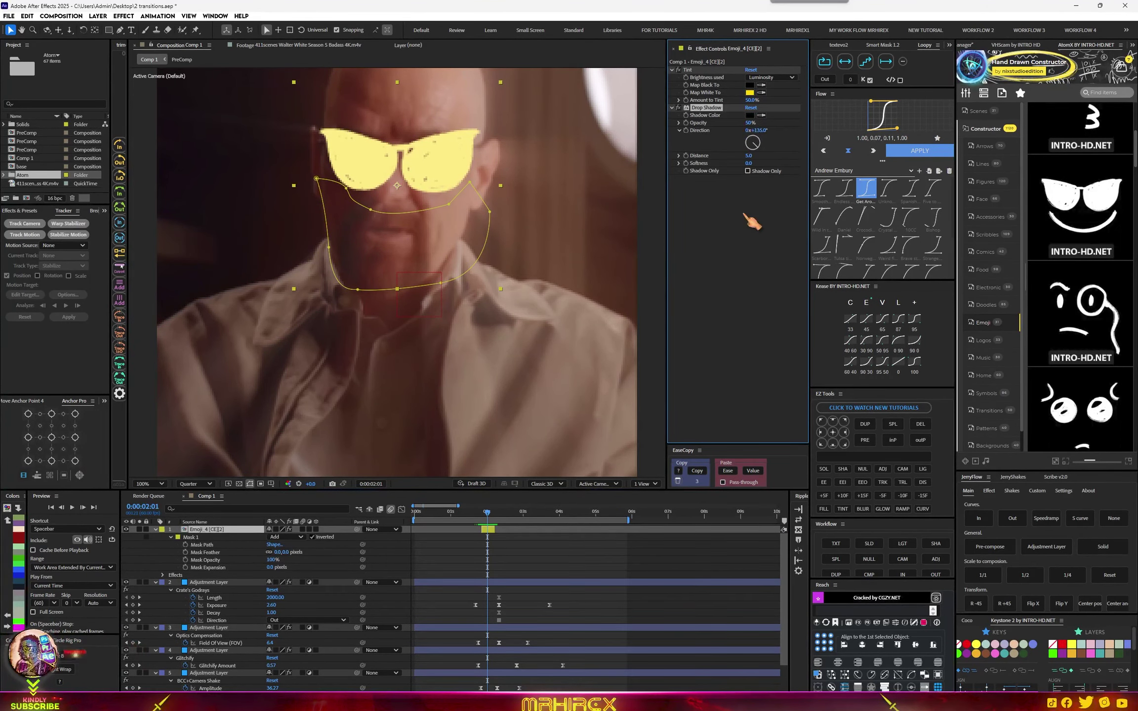
drag(751, 123, 810, 165)
Apply Deep Glow to the Emoji_4 layer and set its Exposure to 0.45.
key(ctrl+space)
text(de)
click(709, 275)
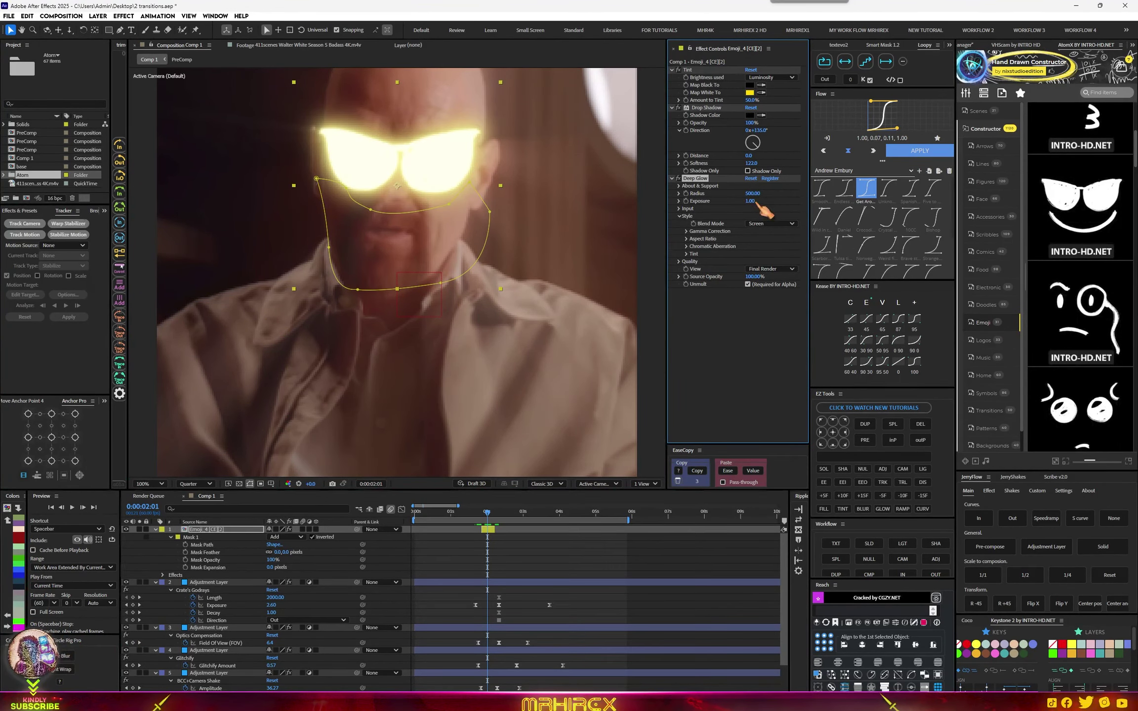
drag(751, 201, 723, 201)
Scale the Emoji_4 layer to 29% and preview the composition from the start.
scroll(470, 343, down, 2)
scroll(429, 321, up, 3)
key(s)
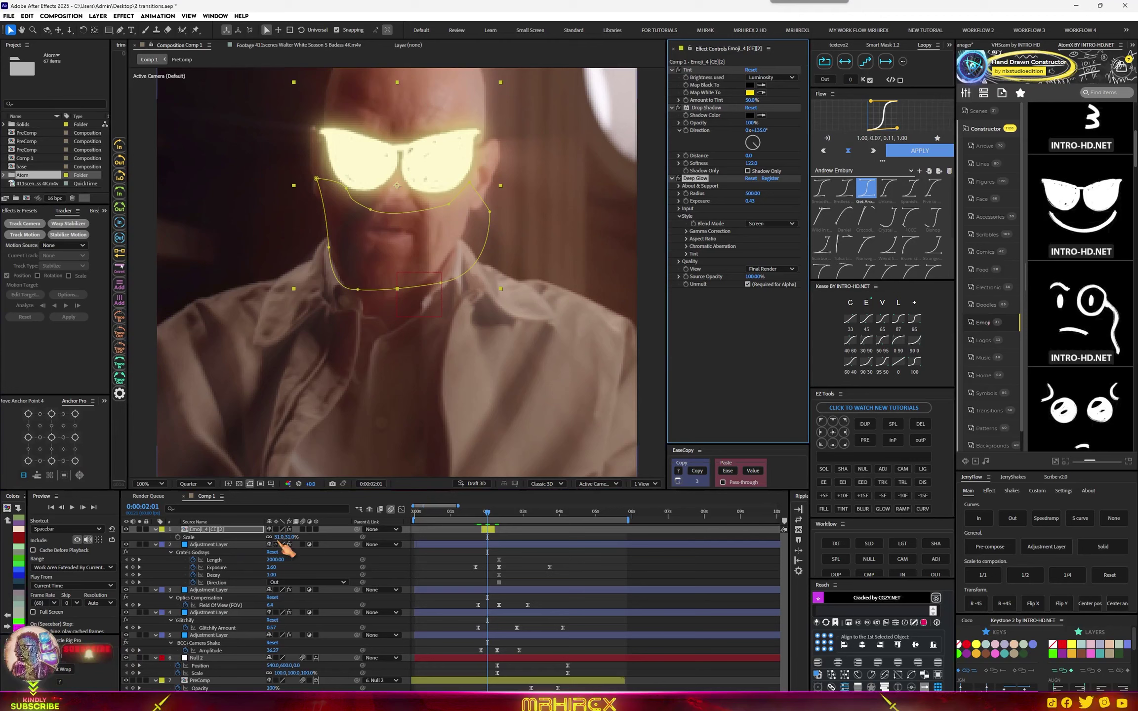
drag(280, 538, 291, 535)
scroll(504, 336, down, 1)
key(Home)
key(space)
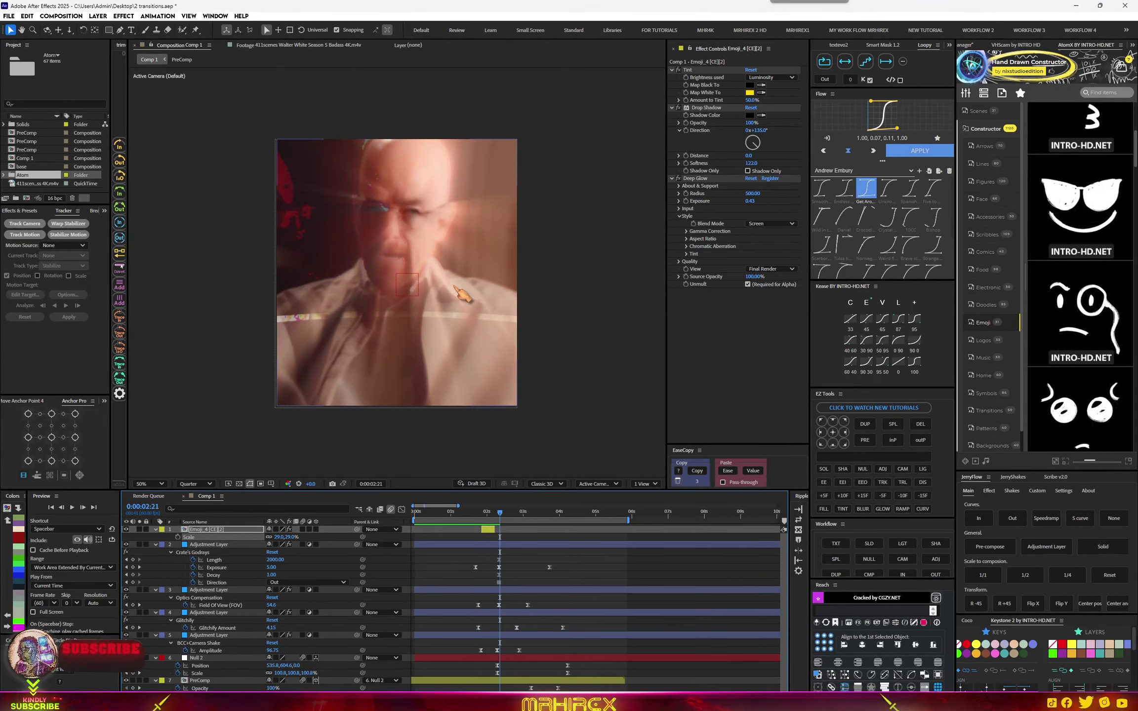
Move the Emoji_4 layer below the Camera Shake adjustment layer and set its Deep Glow Radius to 86 and Exposure to 0.22.
click(215, 613)
click(215, 636)
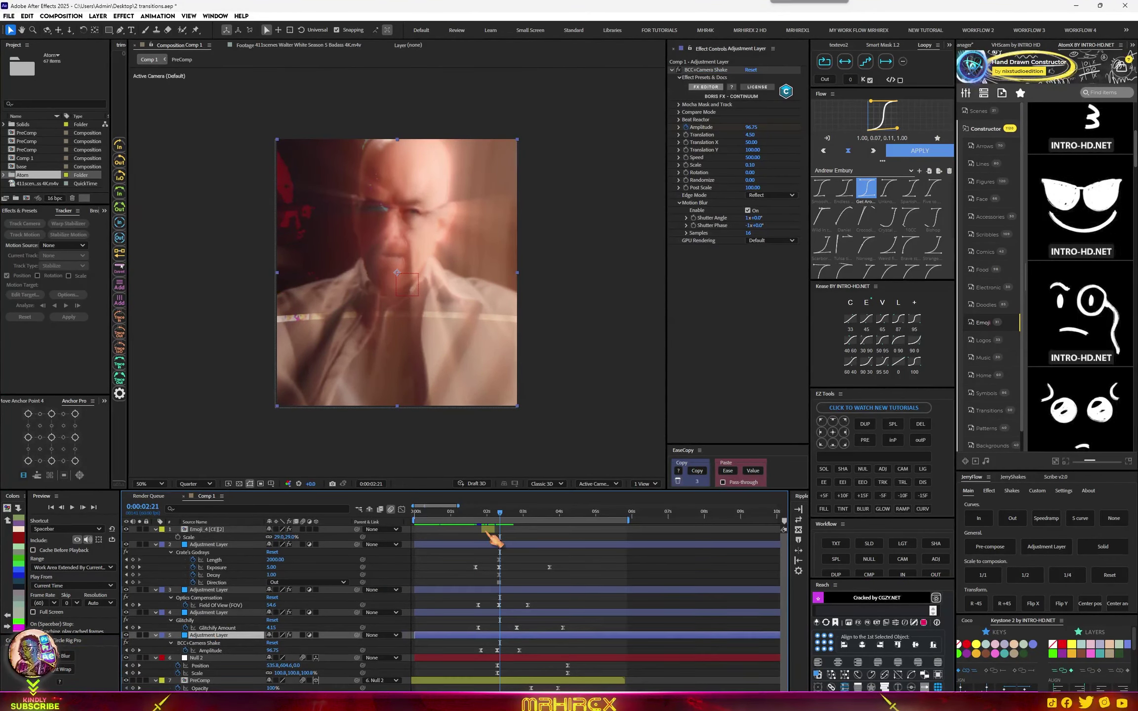
drag(203, 530, 202, 654)
click(489, 514)
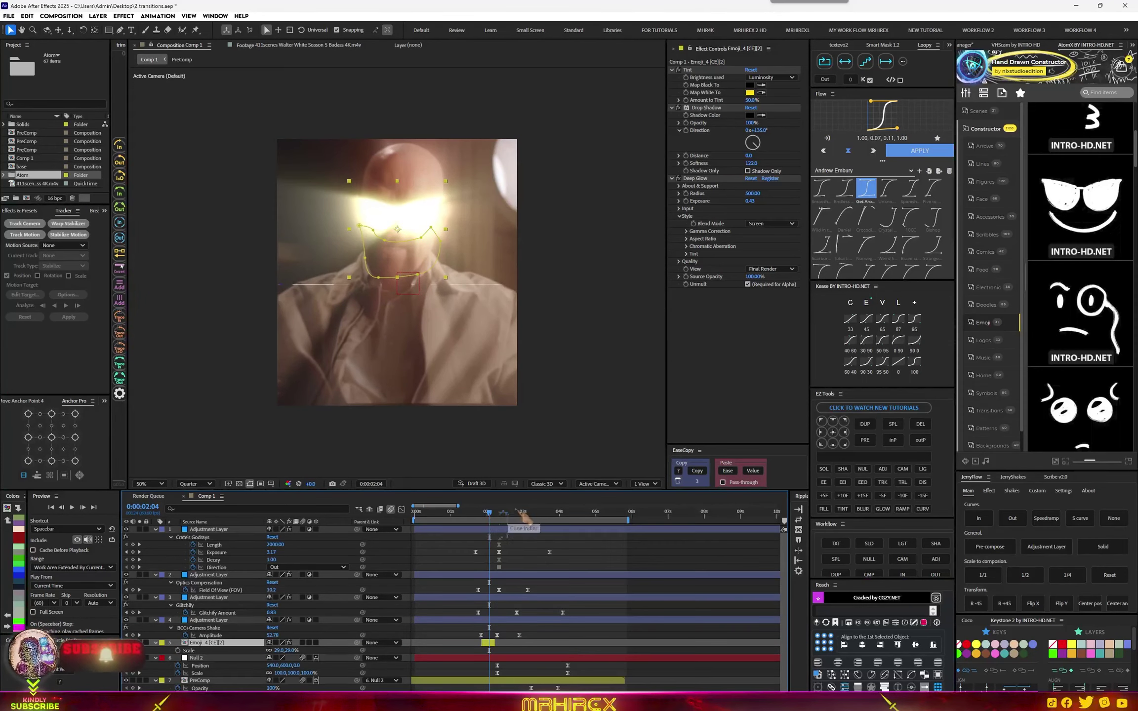
drag(752, 194, 736, 207)
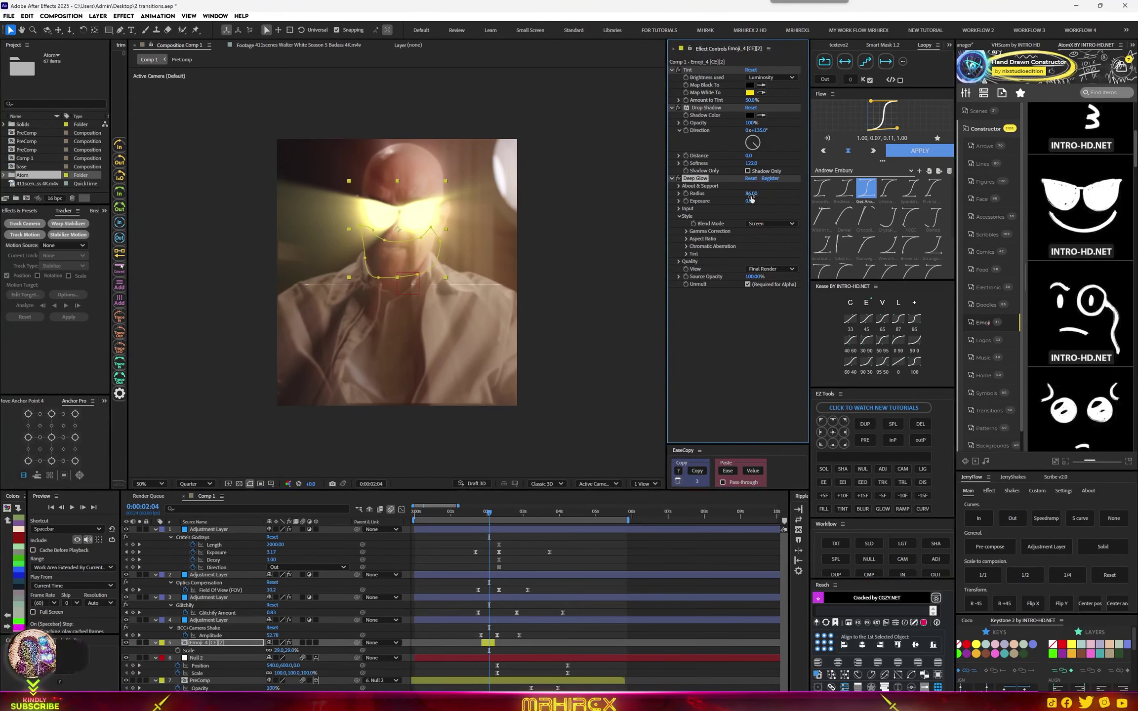
click(470, 513)
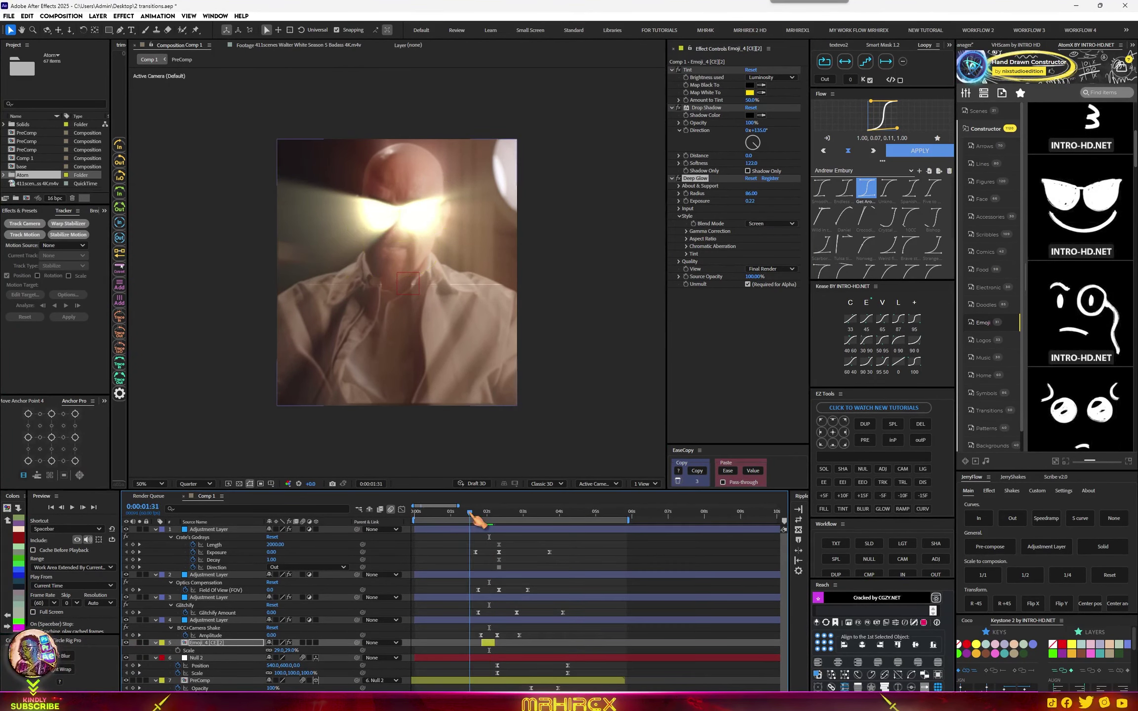
Preview the composition from the start and browse the Symbols category of hand-drawn elements.
key(Home)
key(space)
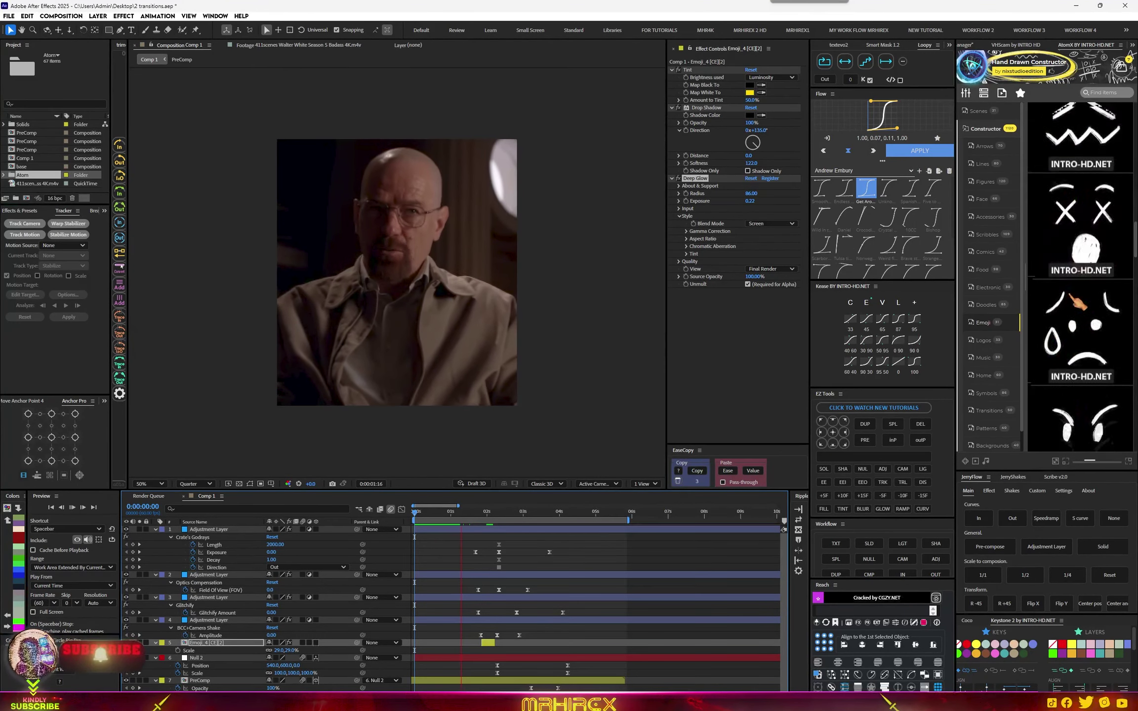
click(984, 394)
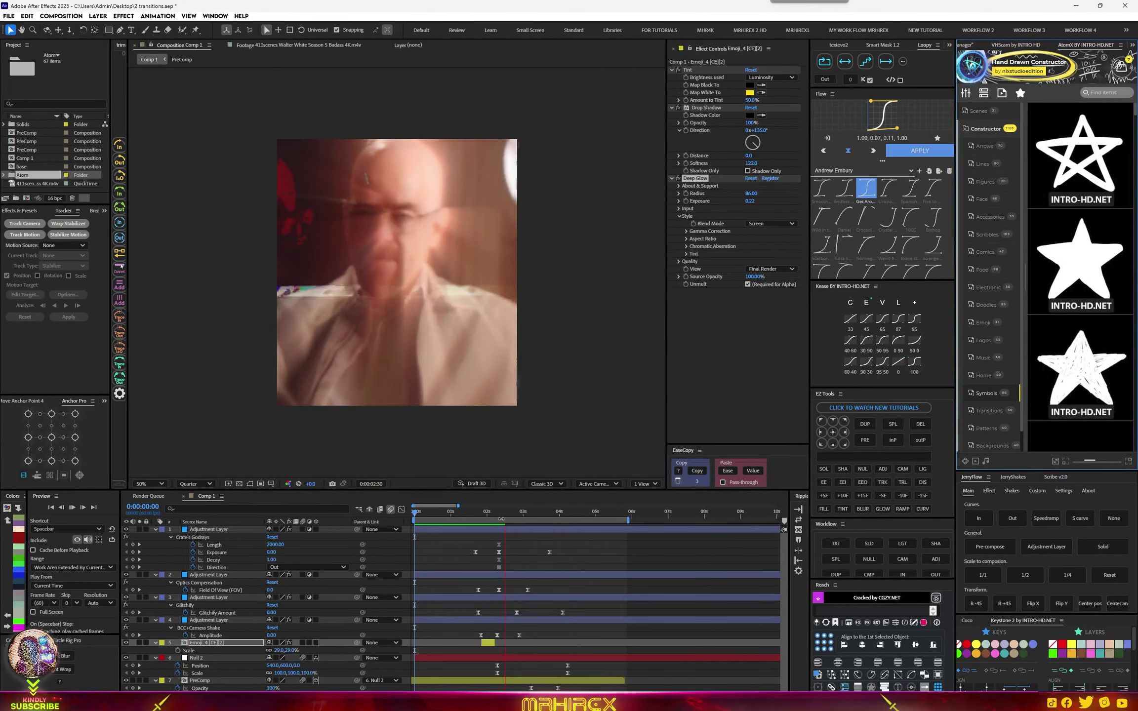
key(space)
Extend the end of the Emoji_4 layer slightly and preview the composition from the start and from 0:00:03:00.
drag(495, 642, 503, 641)
drag(499, 513, 379, 514)
key(space)
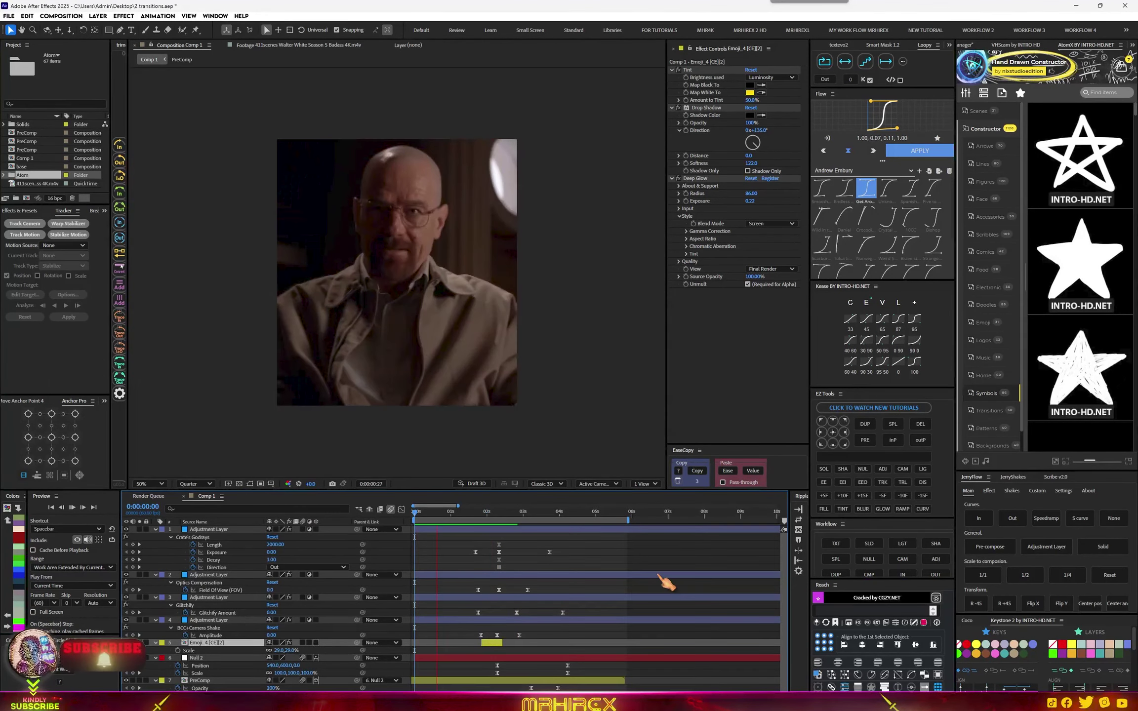
click(523, 513)
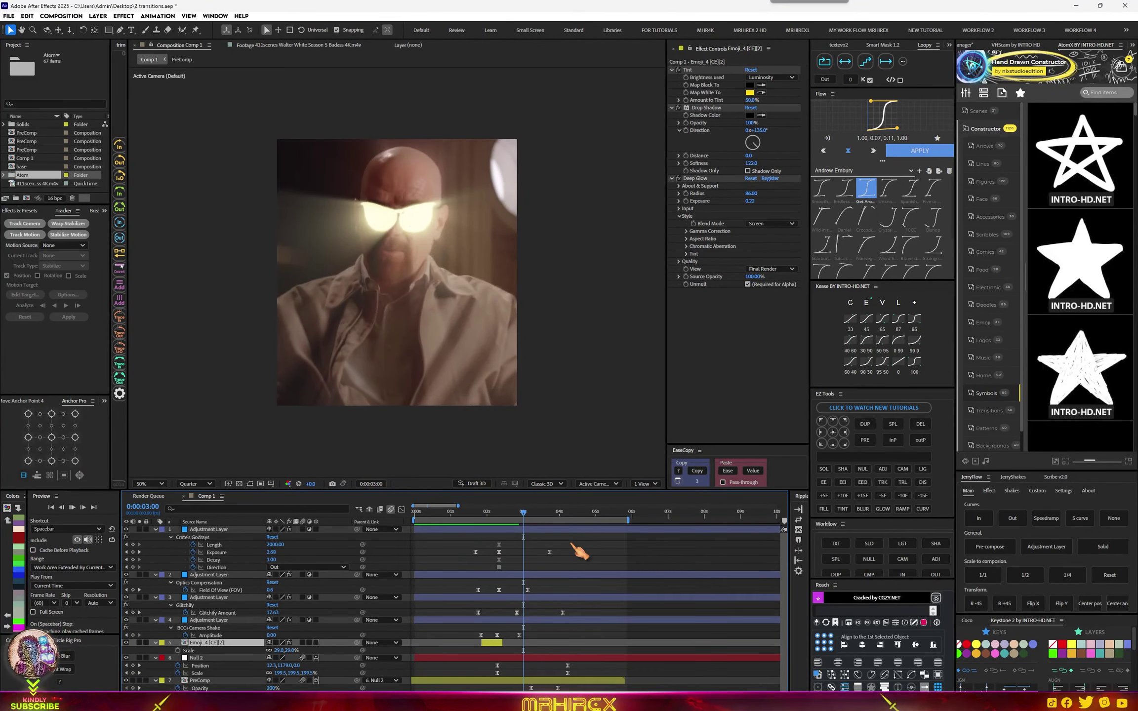
key(space)
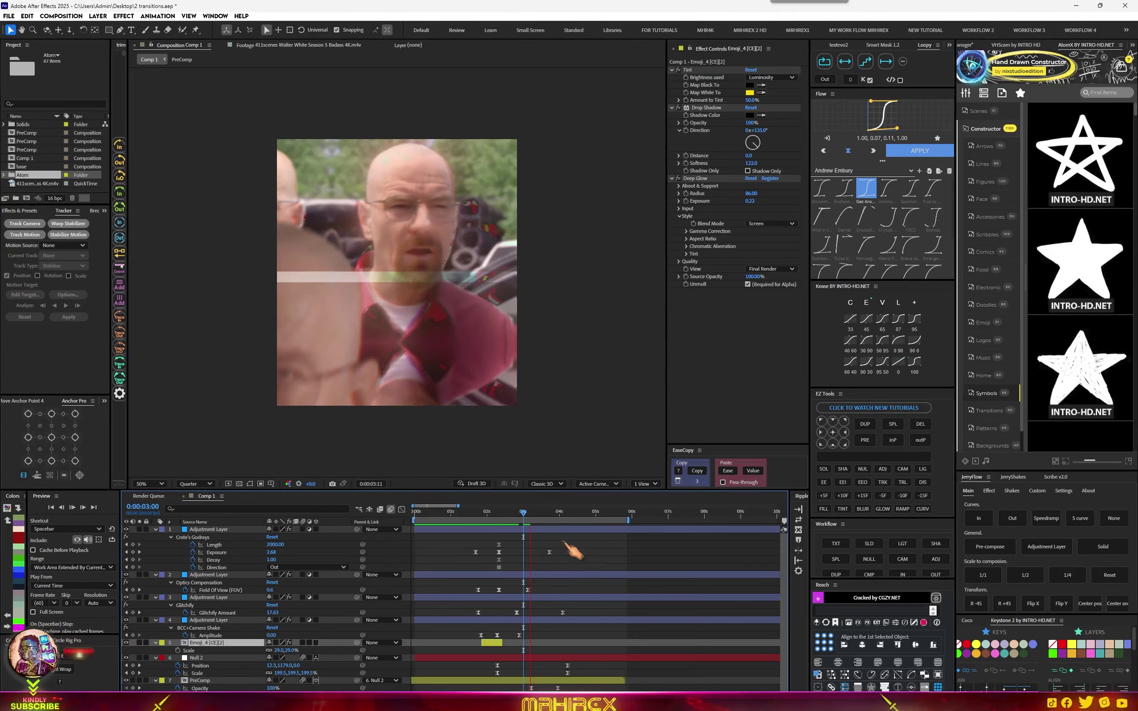
Add an adjustment layer, place it directly above the Emoji_4 layer and trim its end at 0:00:03:26.
click(491, 513)
click(496, 658)
click(1048, 547)
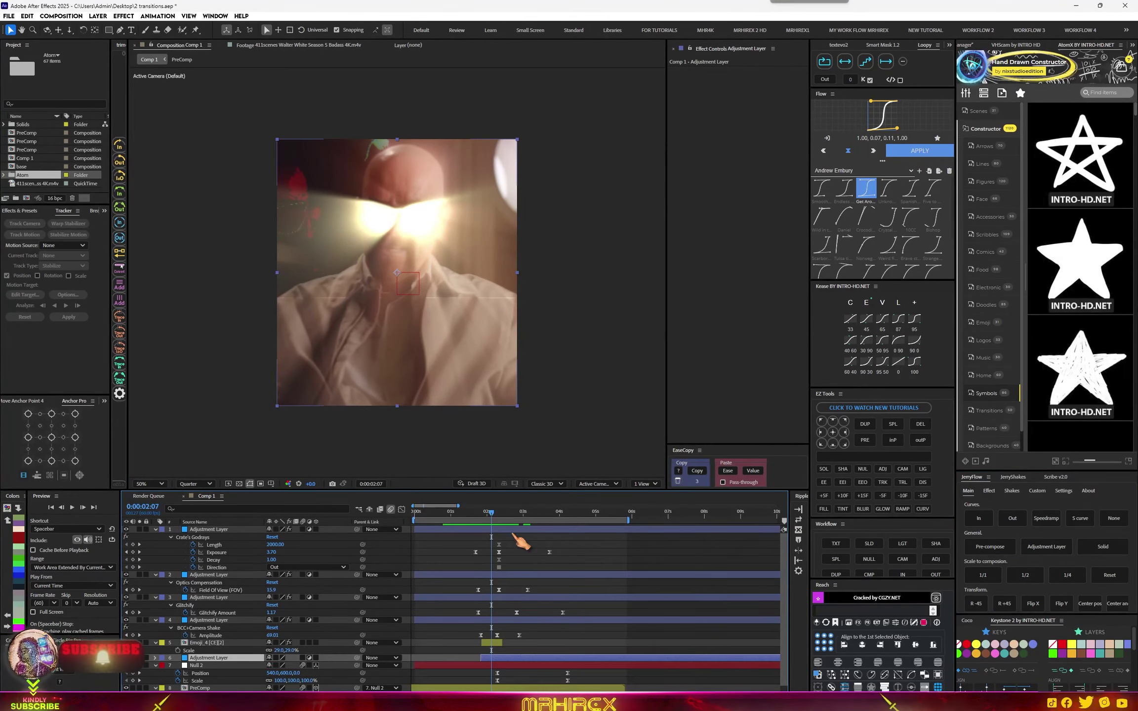
drag(493, 513, 571, 526)
drag(574, 528, 550, 543)
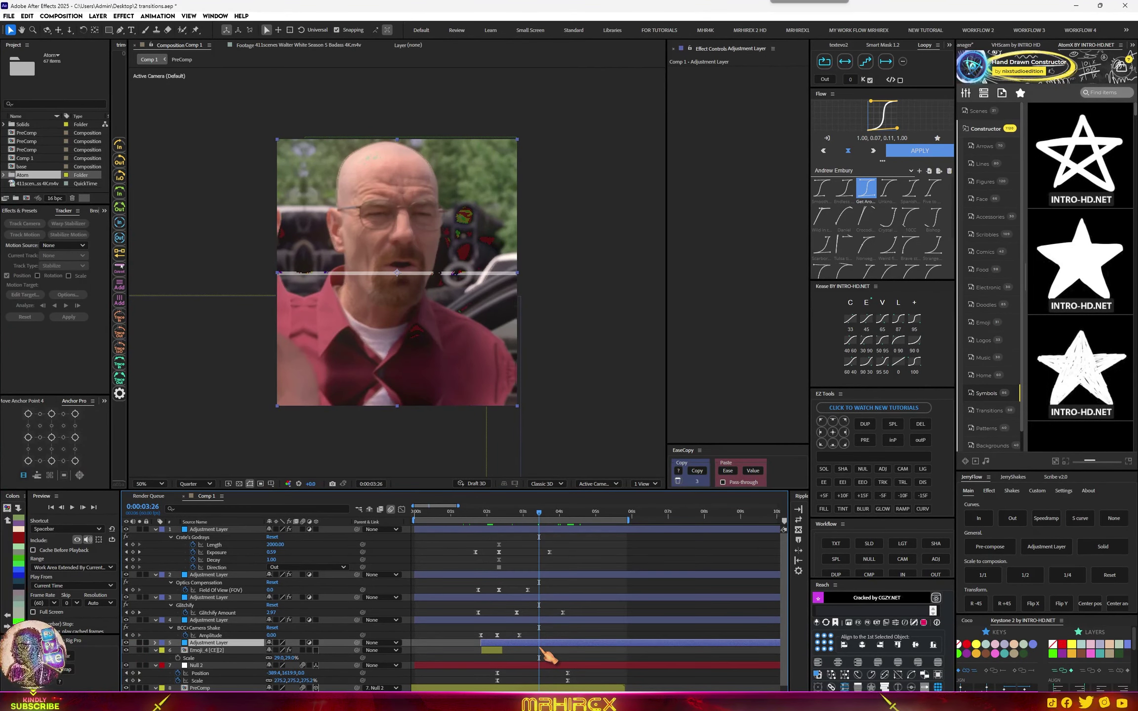
key(ctrl+shift+d)
key(Delete)
Apply the Universe RGB Separation effect with the Subtle preset to the trimmed adjustment layer above Emoji_4.
key(j)
key(j)
key(j)
click(519, 643)
scroll(971, 46, up, 3)
click(972, 46)
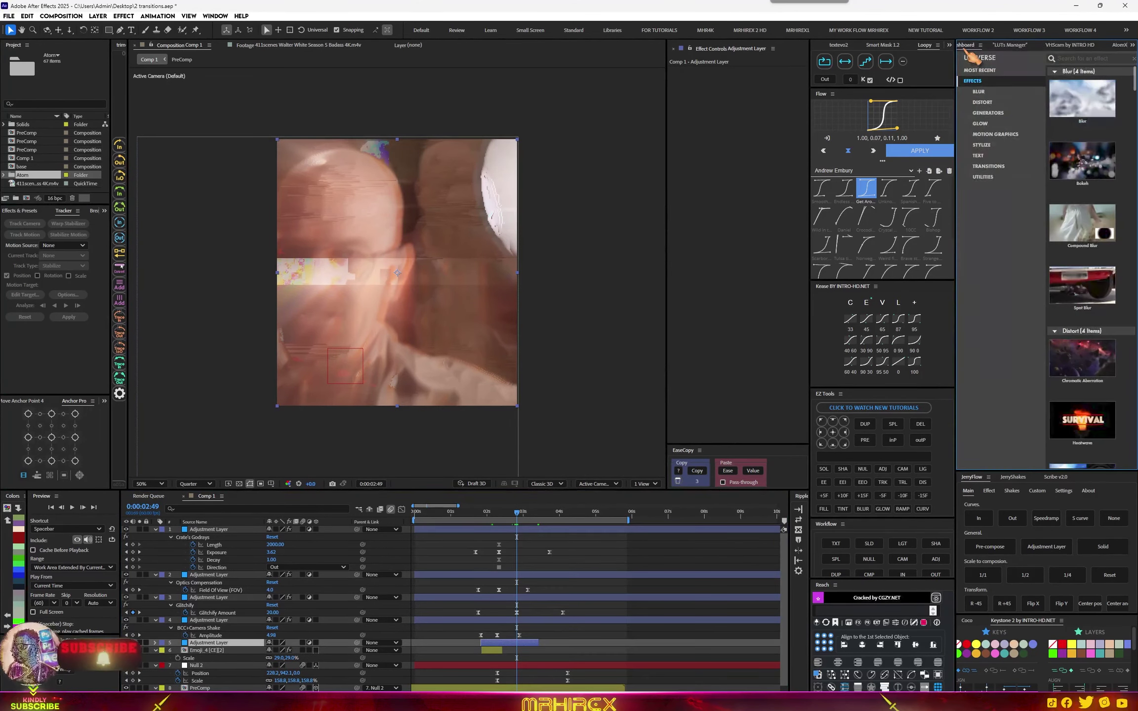
click(1077, 56)
text(rgb)
click(1089, 92)
scroll(1090, 163, down, 3)
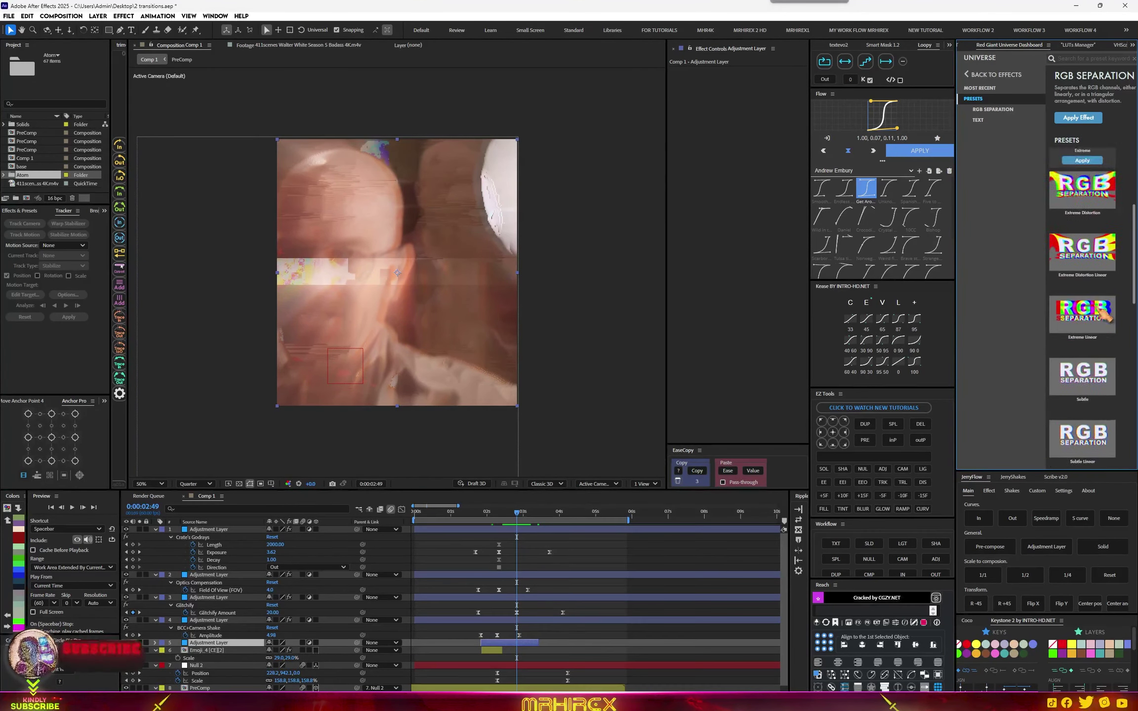
click(1093, 367)
mouse_move(514, 513)
mouse_down()
mouse_move(502, 511)
mouse_move(529, 517)
mouse_up()
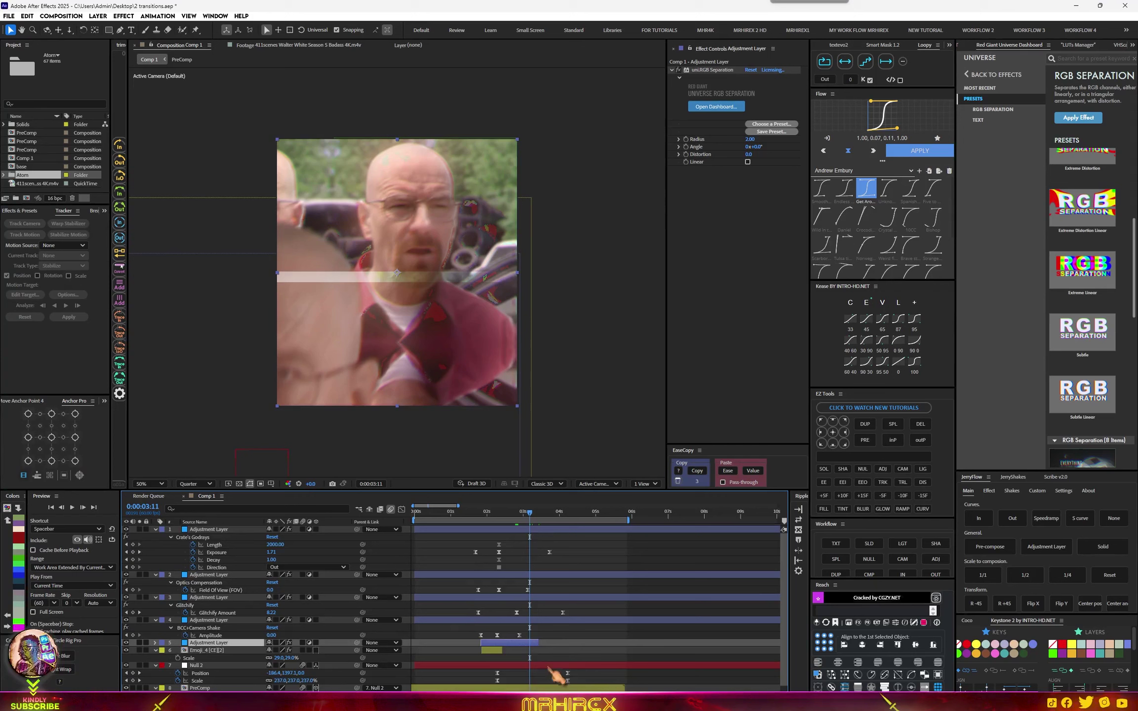
Add an adjustment layer between the two PreComp layers and cut off its part after 0:00:04:49.
scroll(549, 669, down, 1)
click(549, 684)
click(1046, 547)
click(538, 684)
drag(607, 514, 589, 514)
click(895, 425)
click(637, 683)
key(Delete)
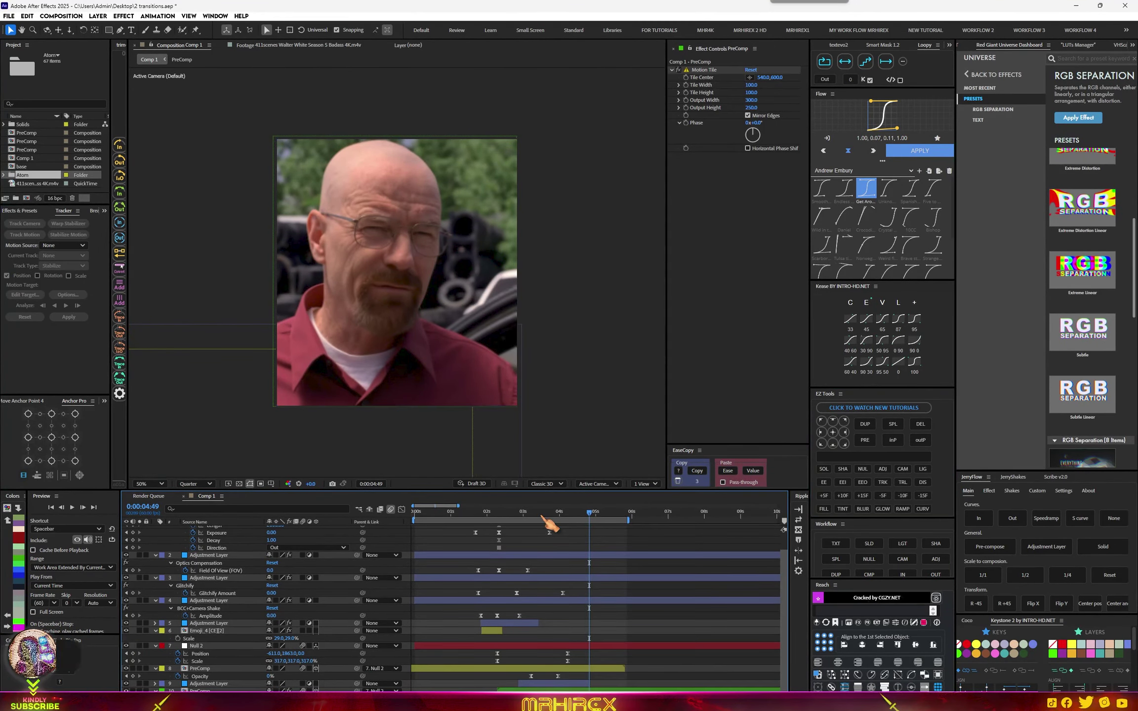
Apply the Universe Compound Blur effect to the adjustment layer between the two PreComp layers.
click(542, 514)
click(546, 684)
click(969, 74)
click(972, 82)
click(1080, 90)
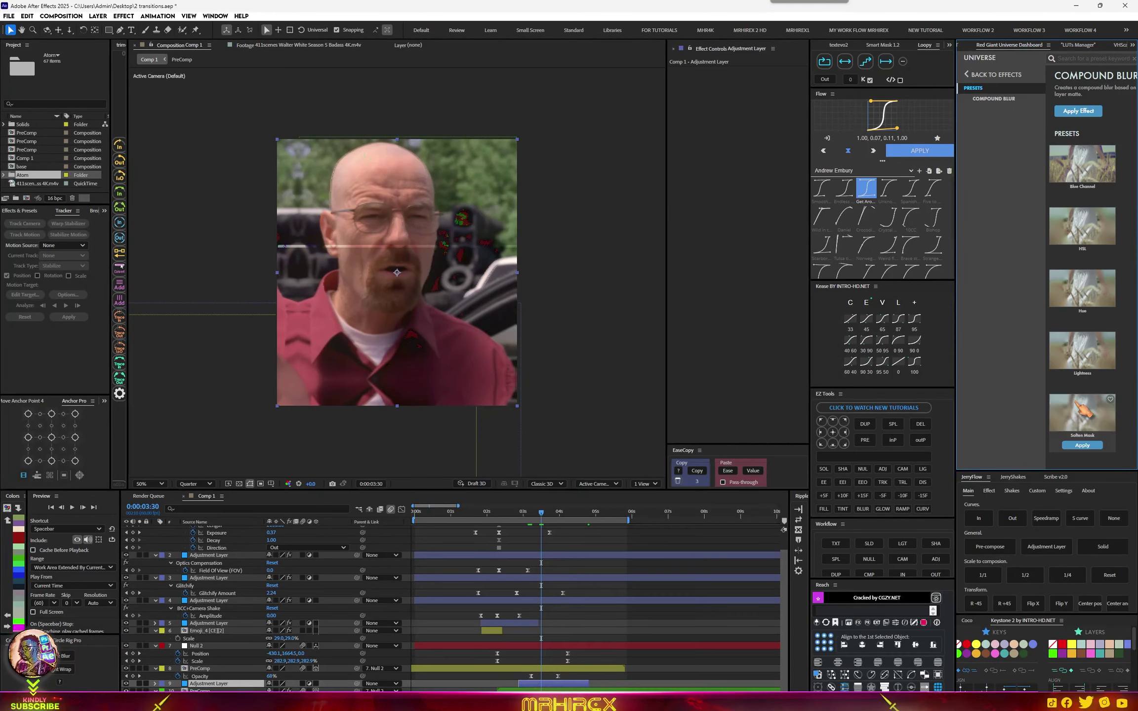
click(1082, 445)
scroll(445, 515, down, 3)
Save the project and return the playhead to the start of the composition.
drag(443, 515, 428, 515)
key(ctrl+s)
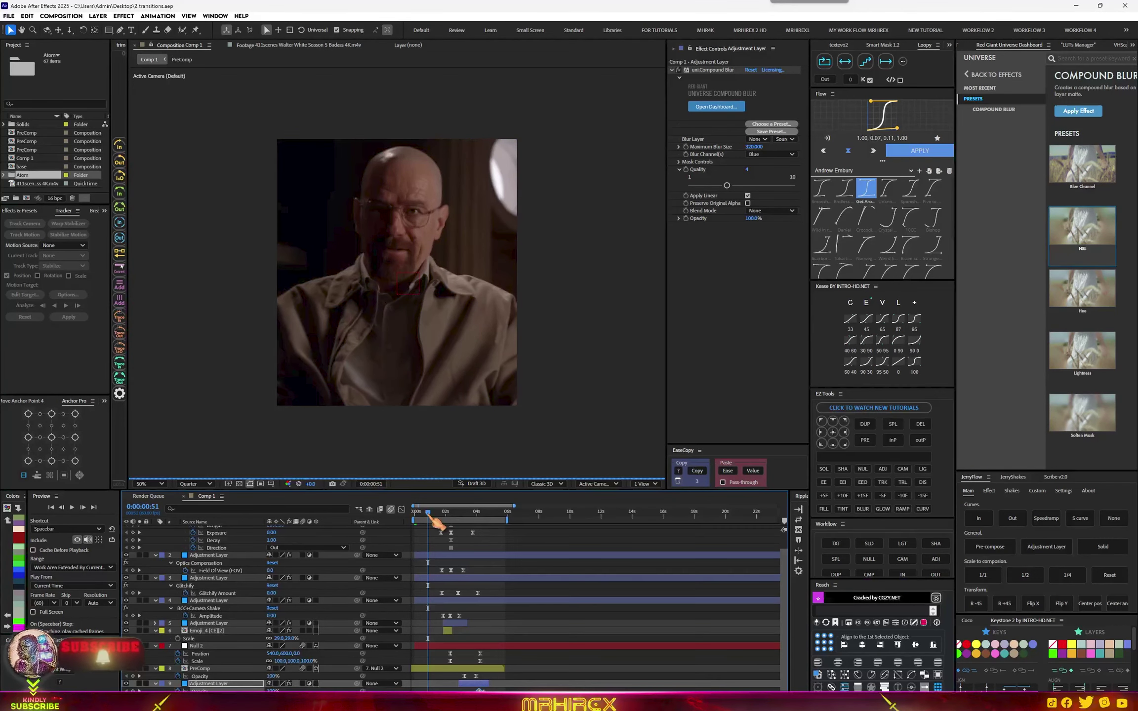
mouse_move(428, 513)
mouse_down()
mouse_move(413, 514)
mouse_move(474, 517)
mouse_move(410, 528)
mouse_up()
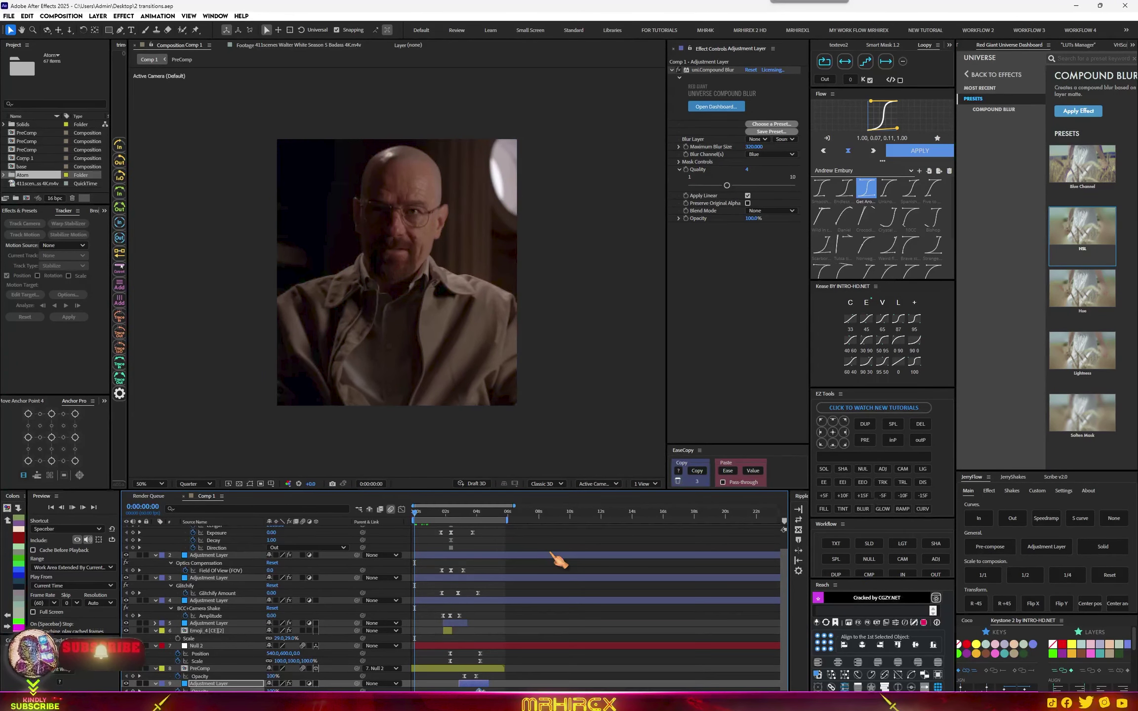